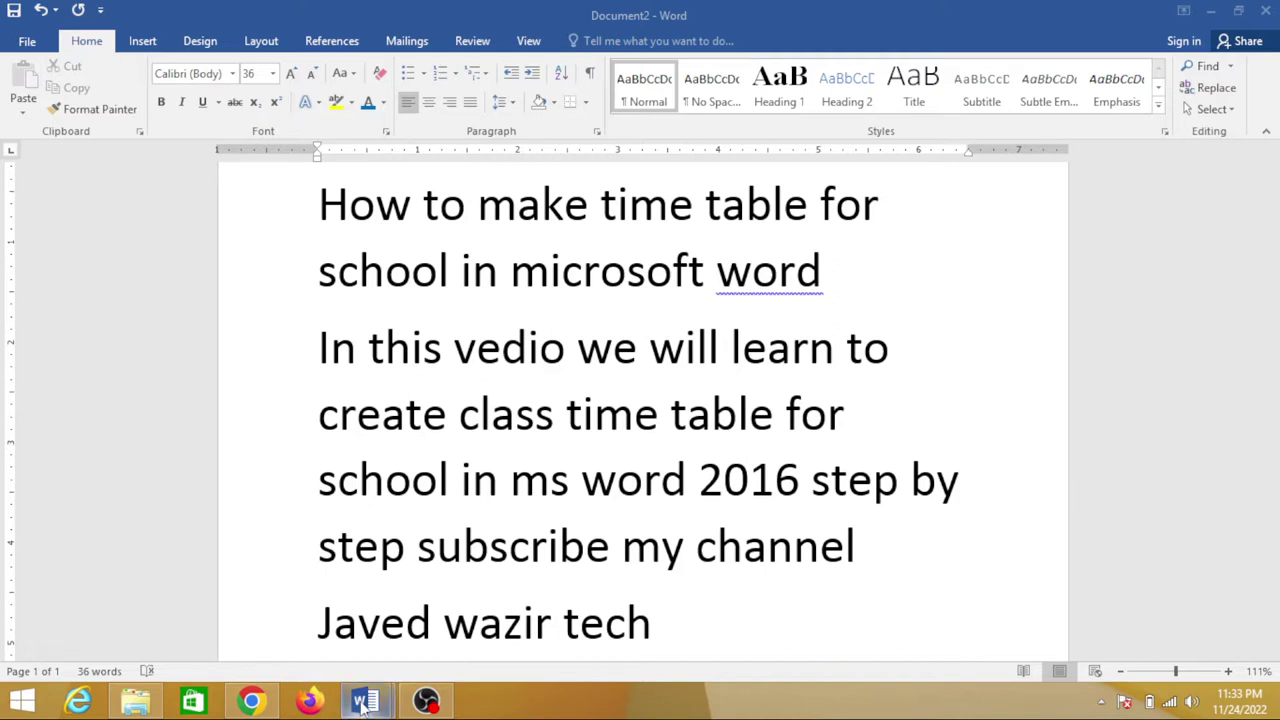
- Switch to the blank Document3 window using its taskbar preview thumbnail
mouse_move(365, 700)
left_click(432, 640)
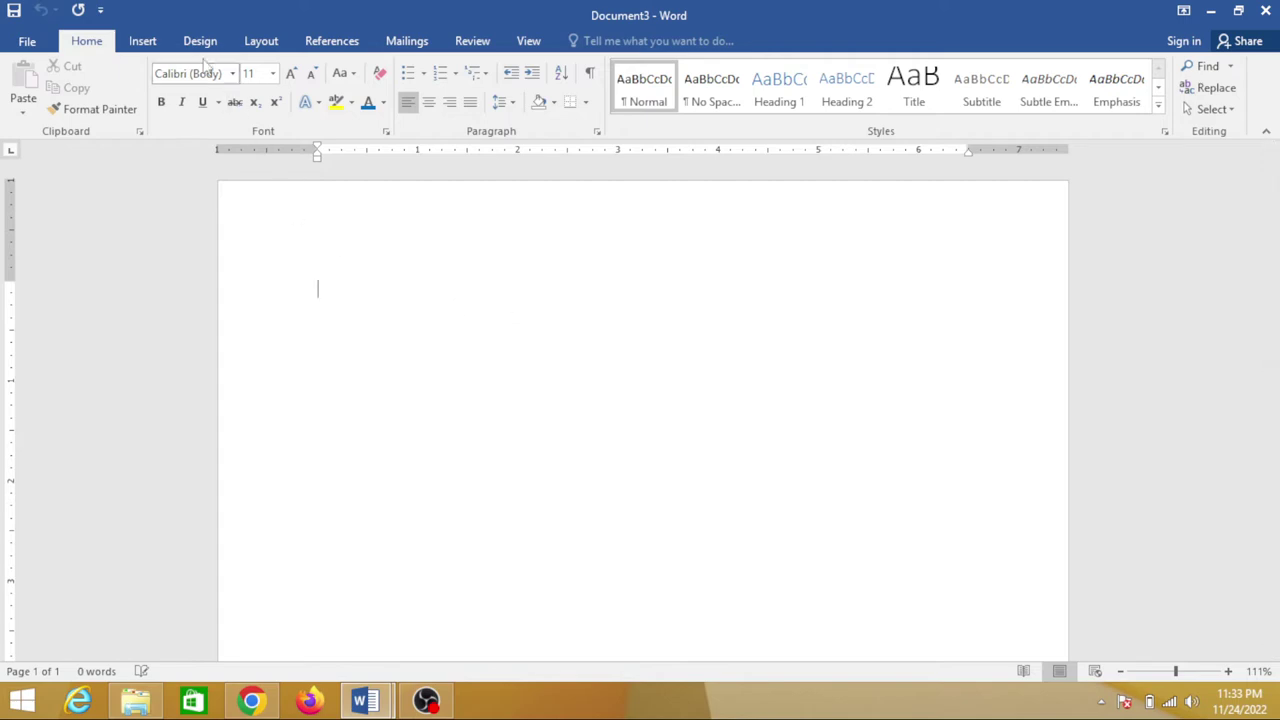
- Set the page to landscape orientation on A4 paper, leaving margins unchanged
left_click(259, 41)
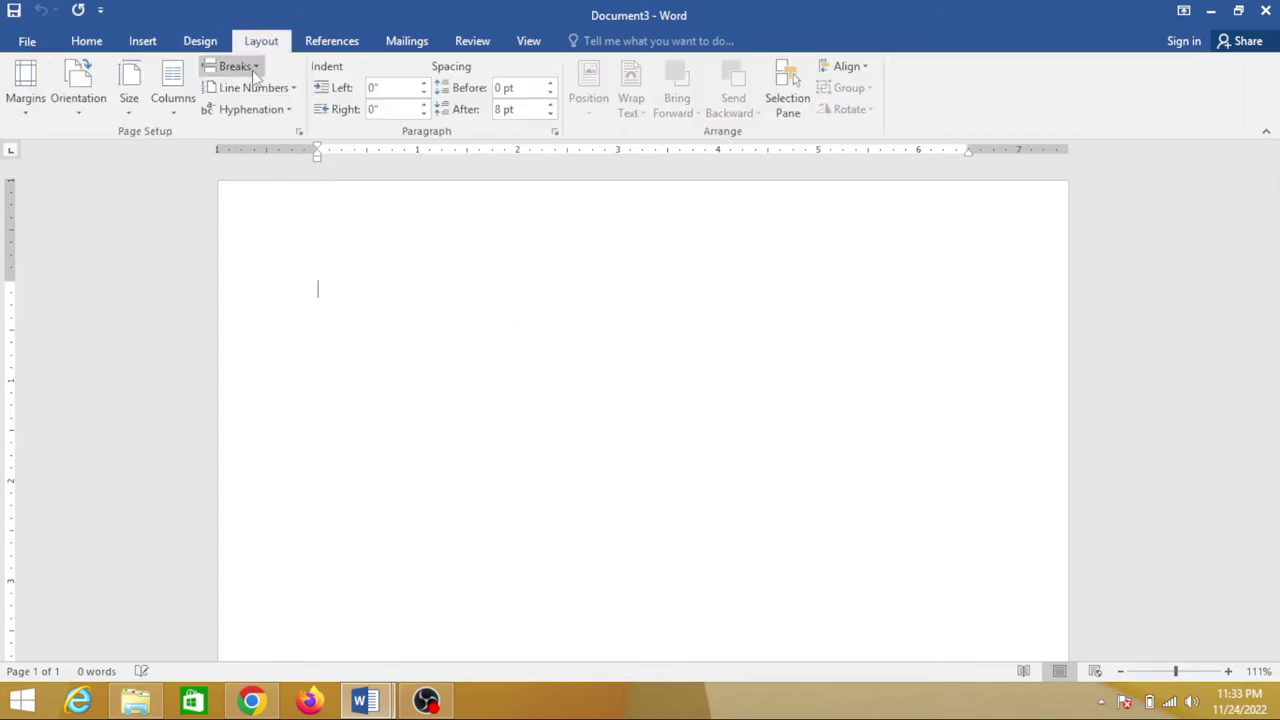
left_click(25, 90)
key("Escape")
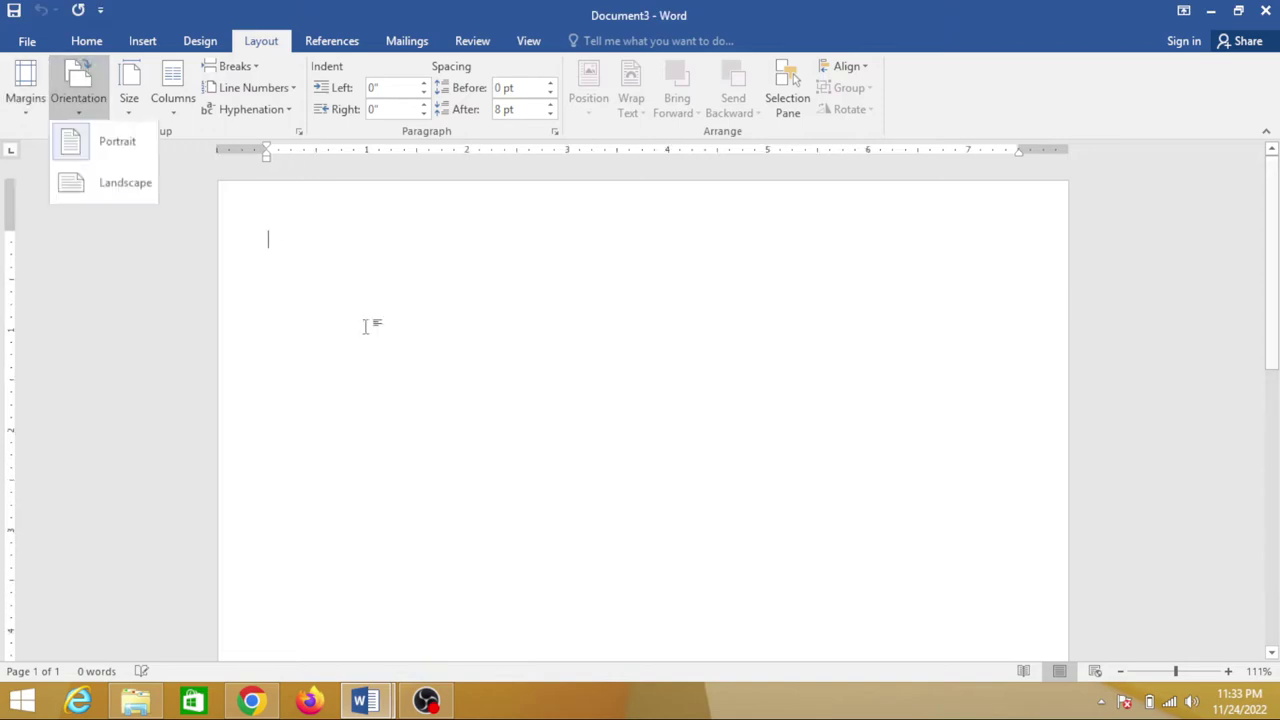
left_click(118, 183)
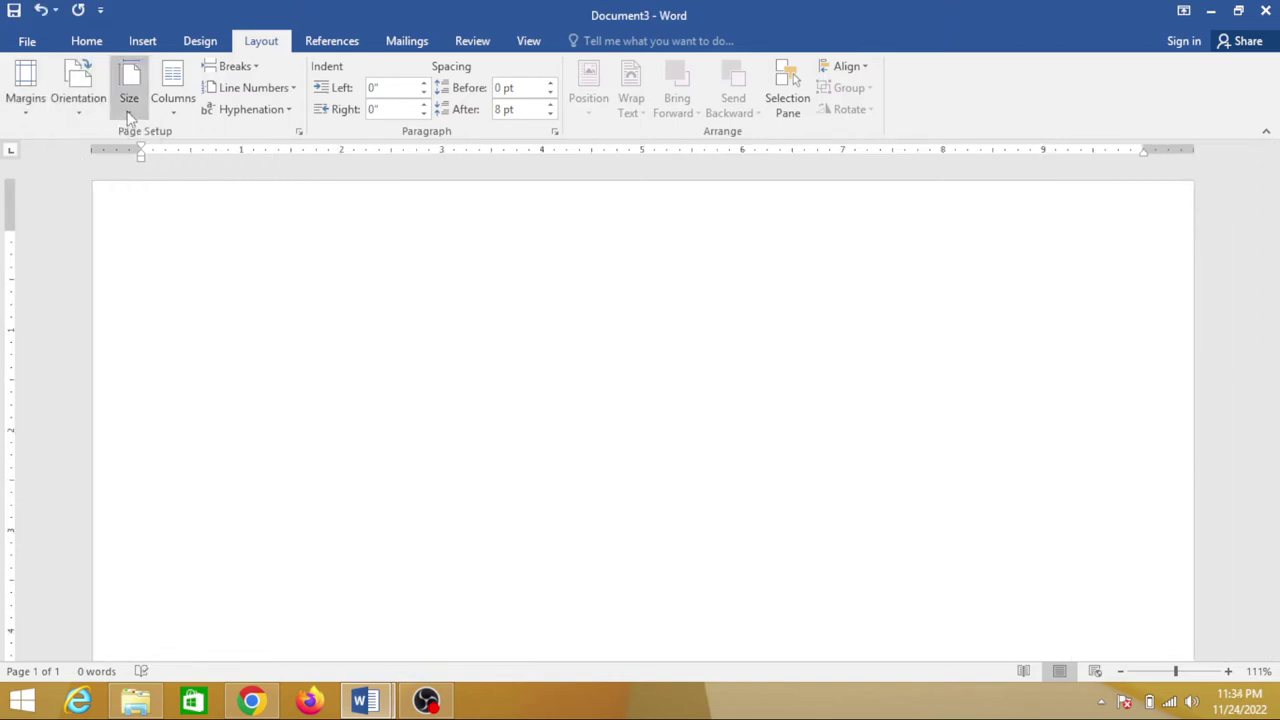
left_click(130, 110)
left_click(158, 340)
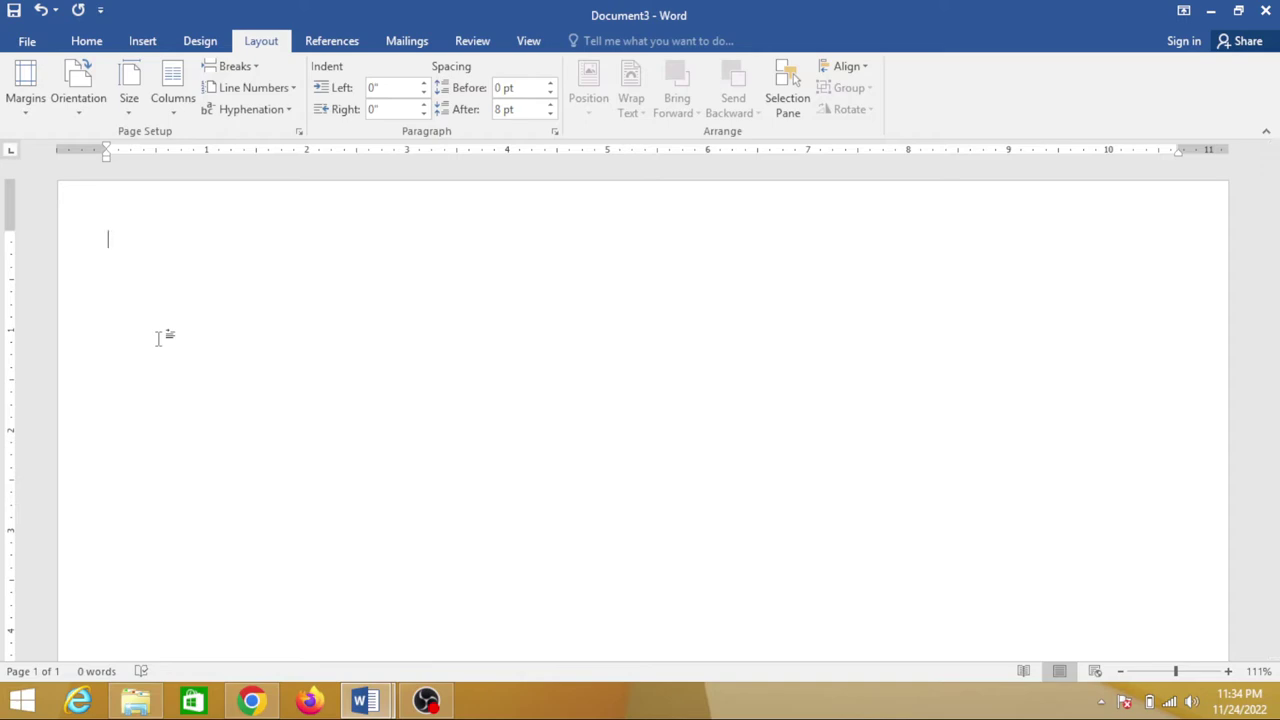
left_click(143, 44)
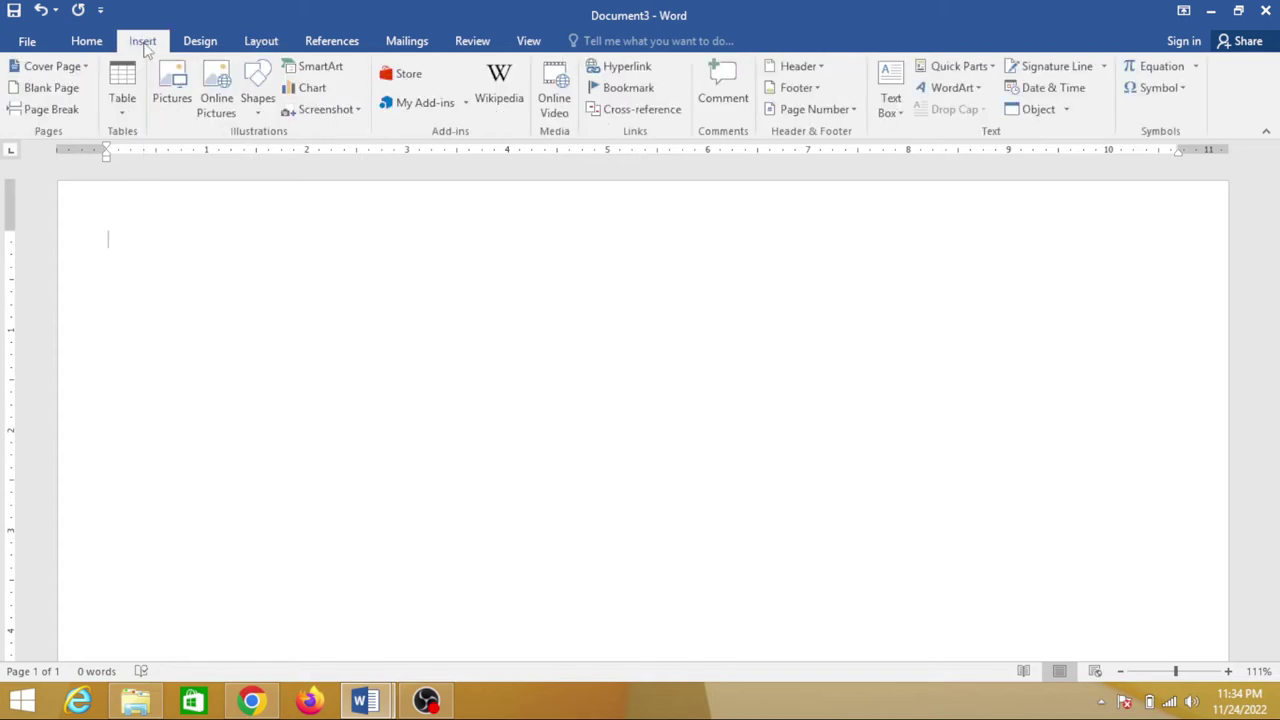
- Insert a table of 9 columns and 8 rows through the Insert Table dialog
left_click(126, 118)
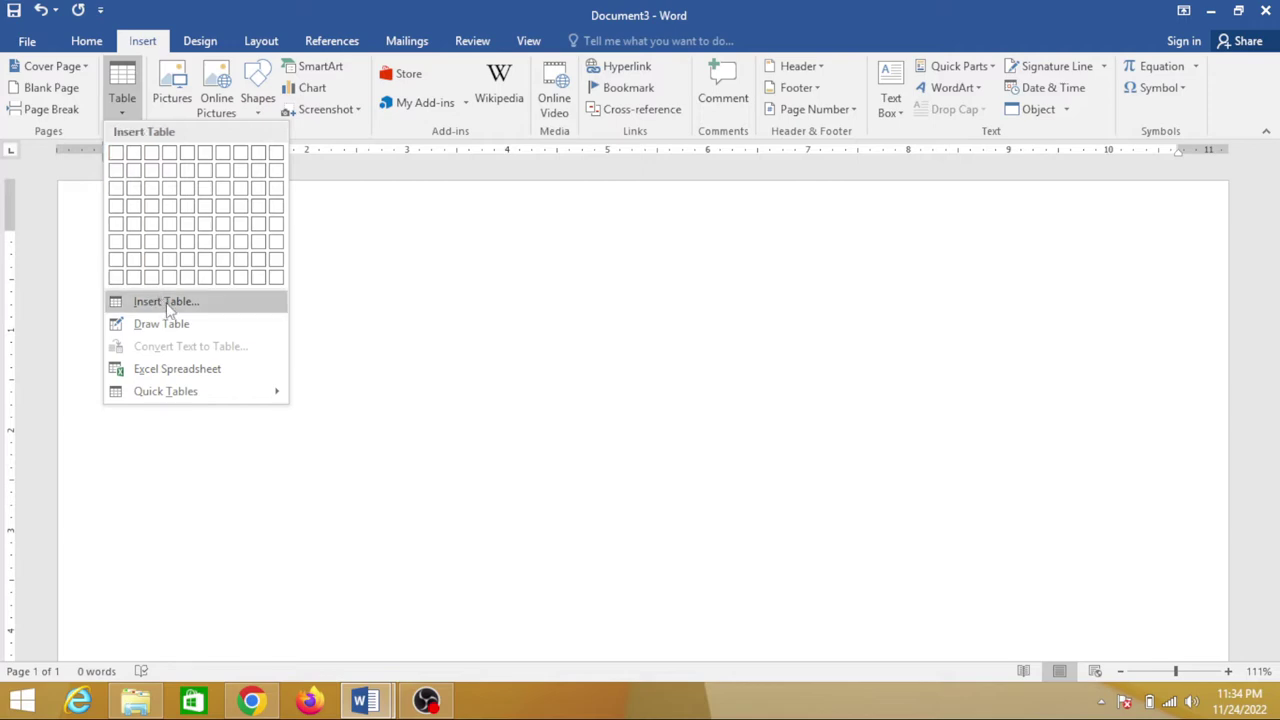
left_click(155, 301)
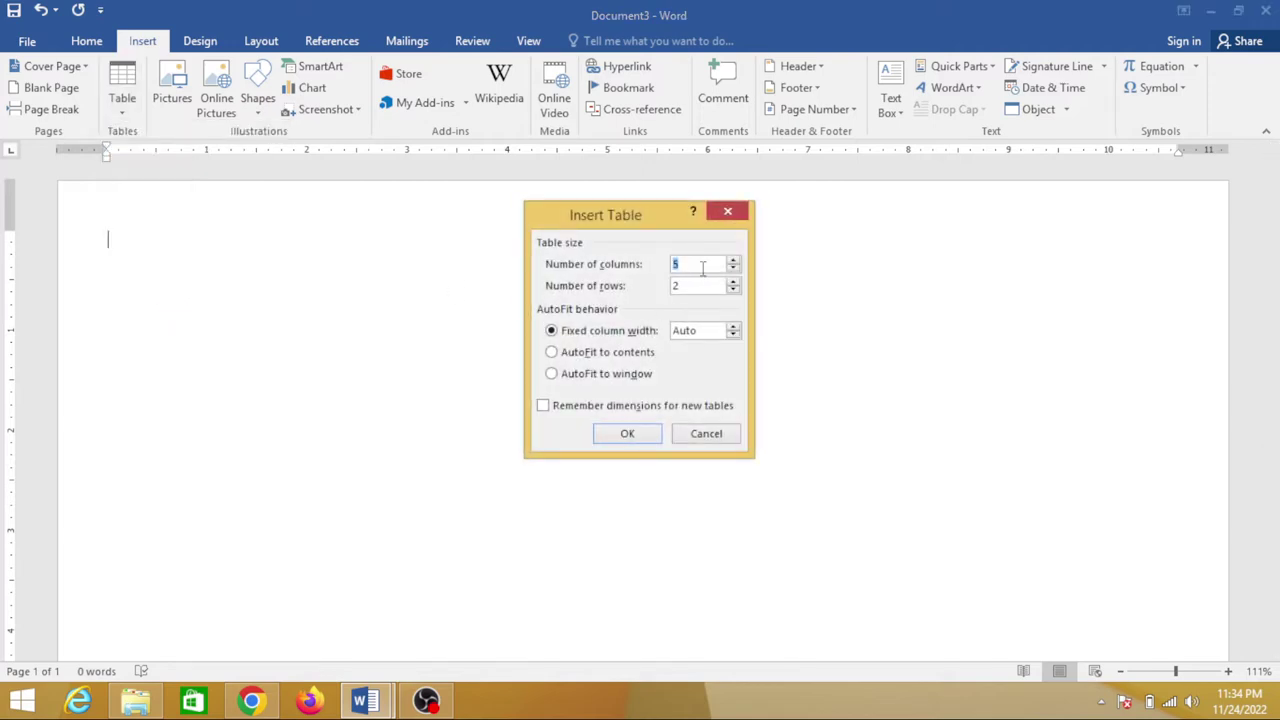
type("9")
left_click_drag(694, 287, 670, 287)
type("8")
left_click(616, 440)
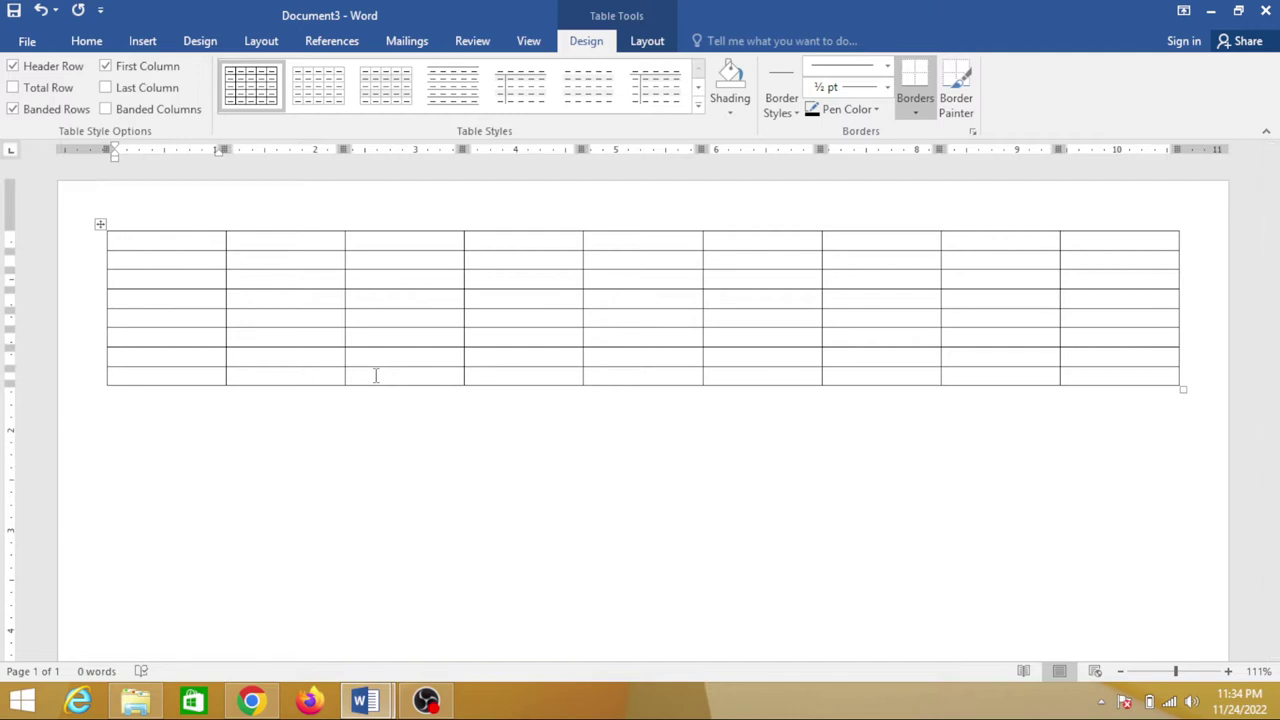
- Set the row height of the whole table to 0.3 inches
left_click(101, 225)
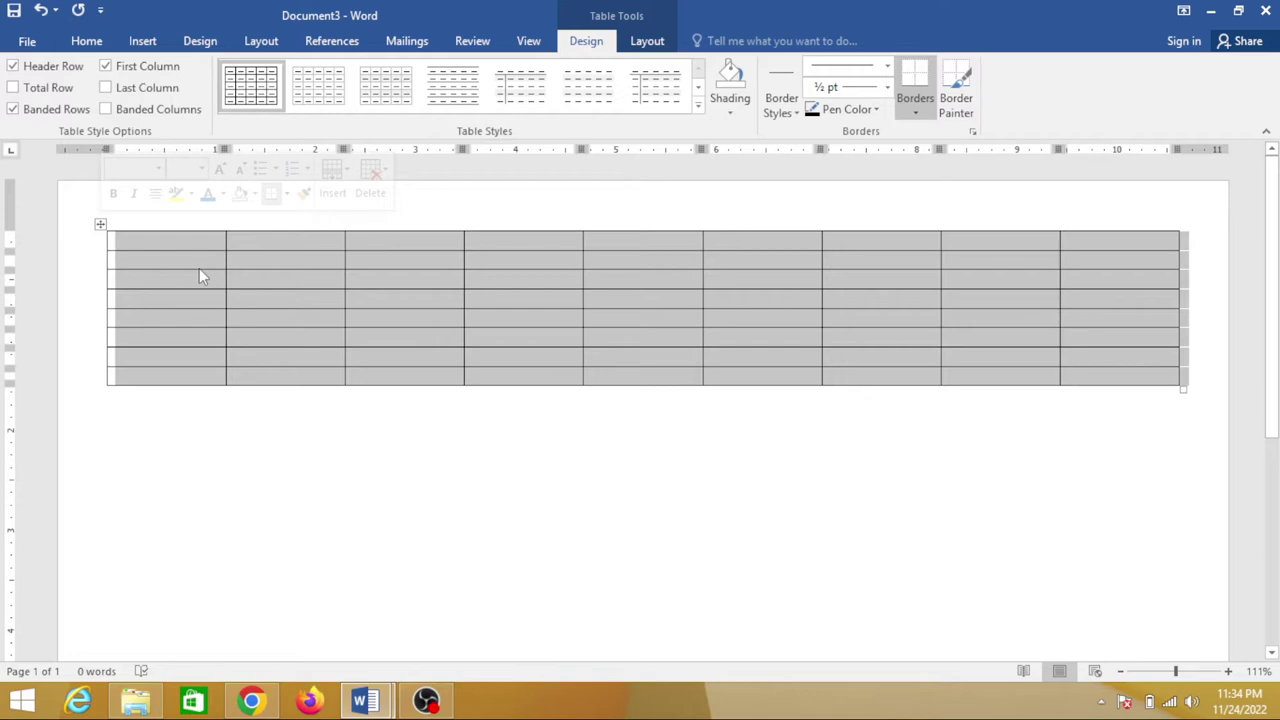
left_click(648, 44)
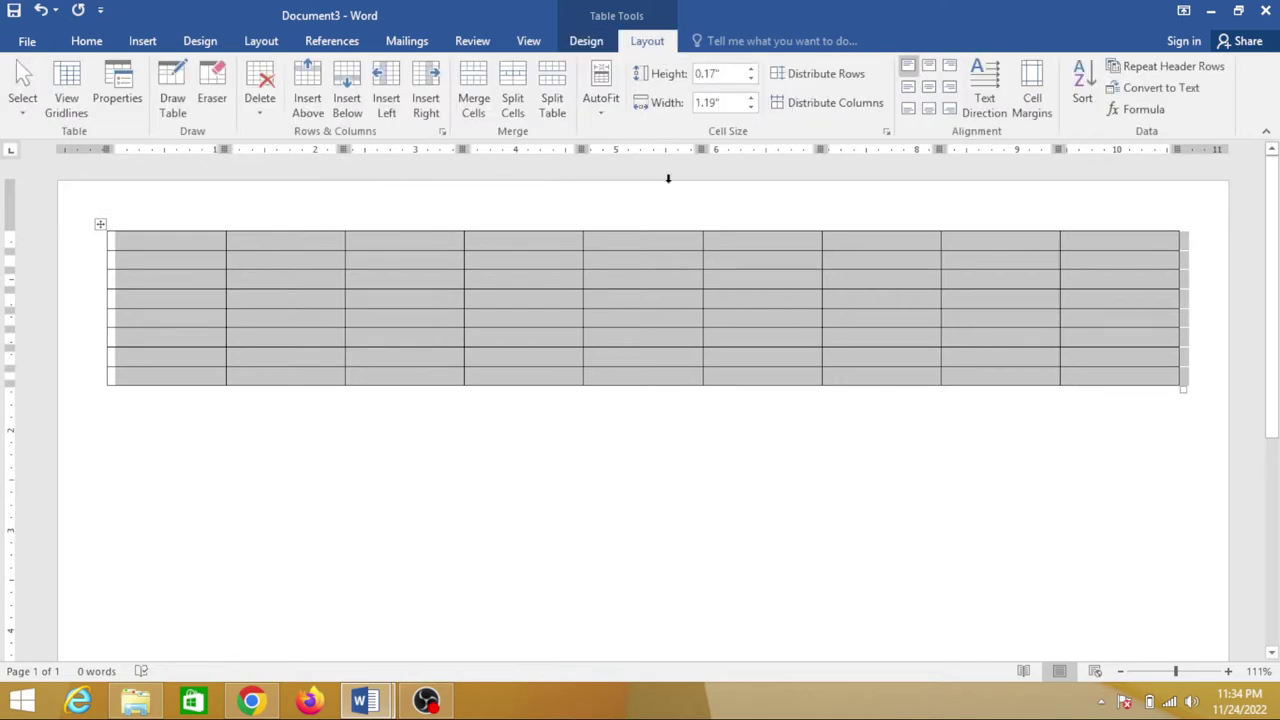
left_click(751, 70)
left_click(752, 70)
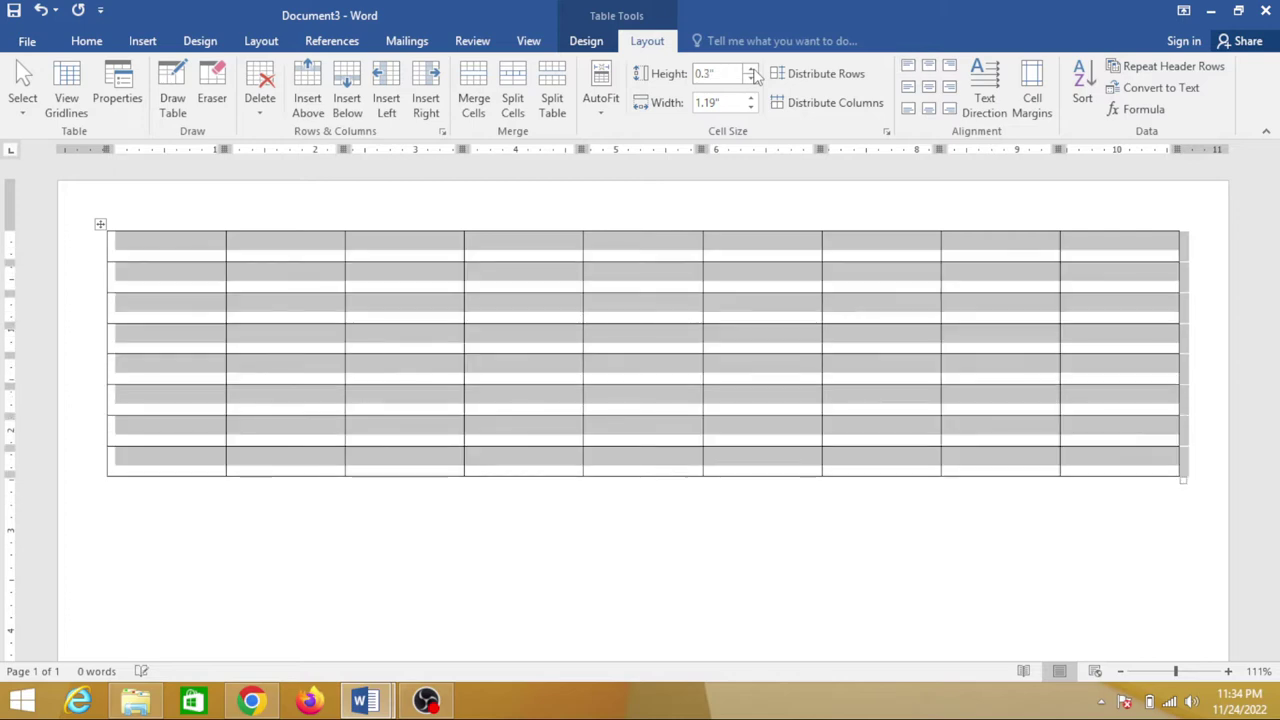
left_click(270, 256)
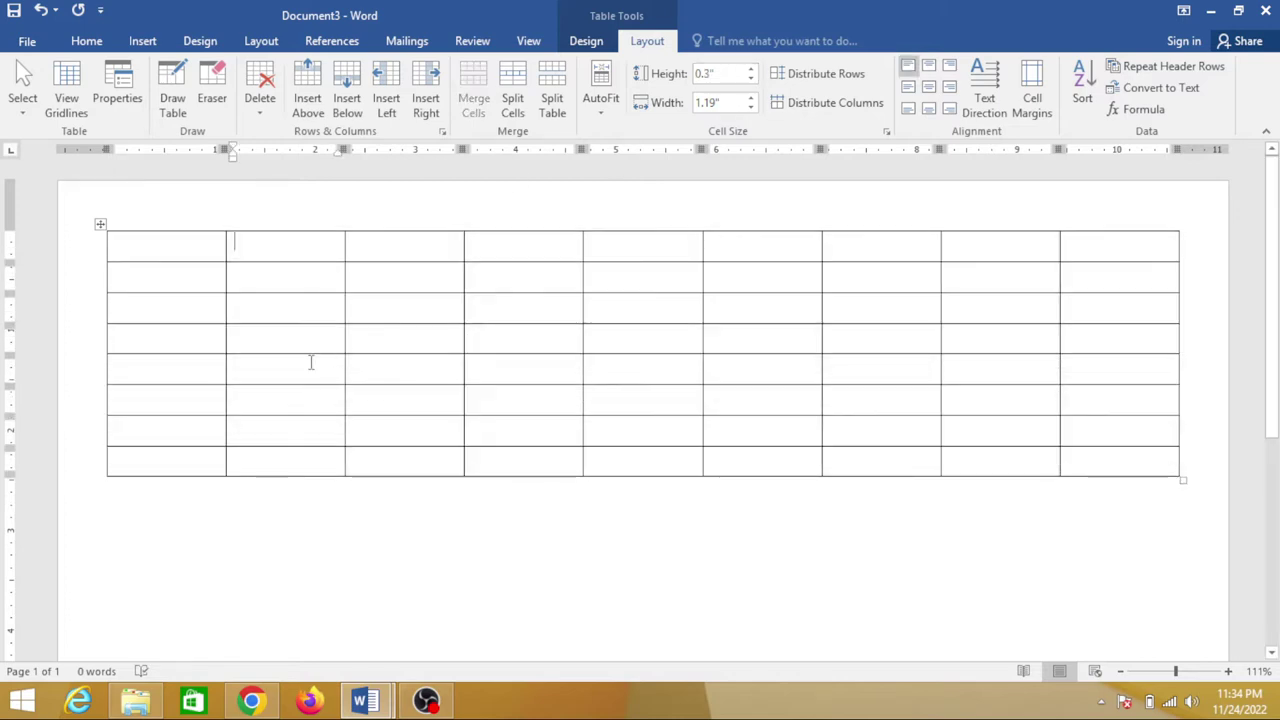
left_click(179, 254)
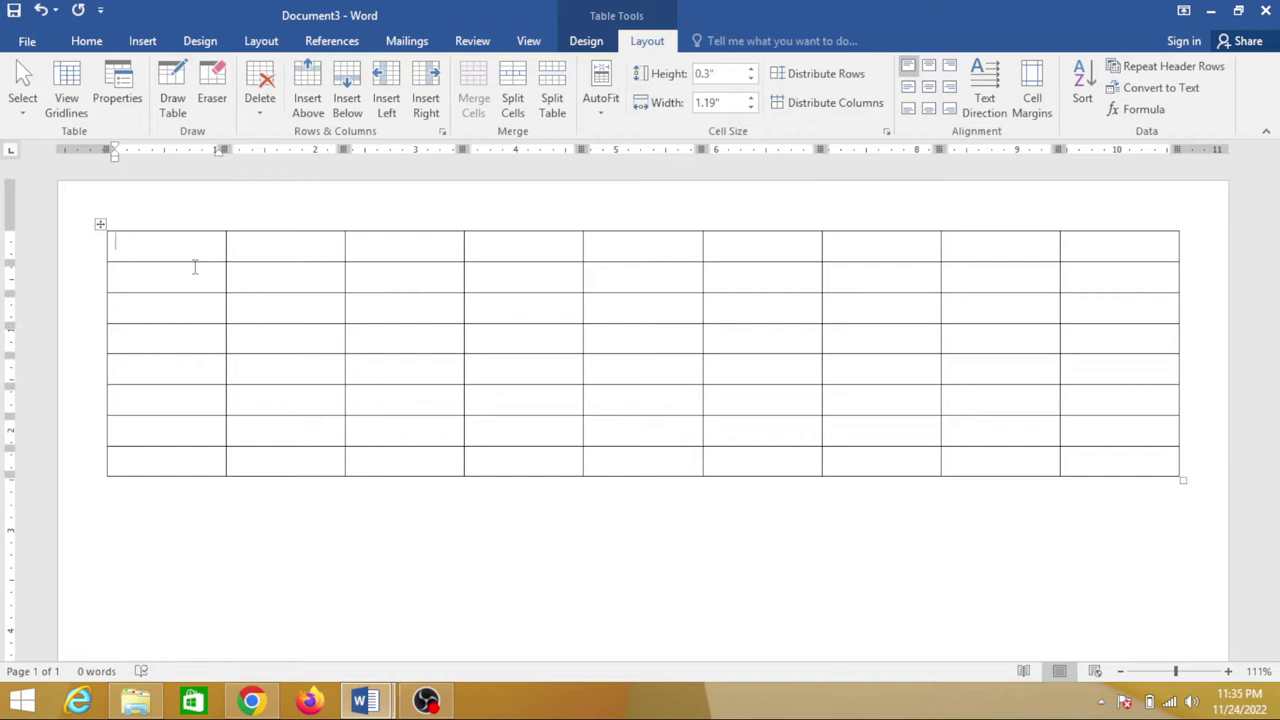
- Select the top table row and merge its cells into one full-width cell
left_click_drag(137, 252, 1080, 246)
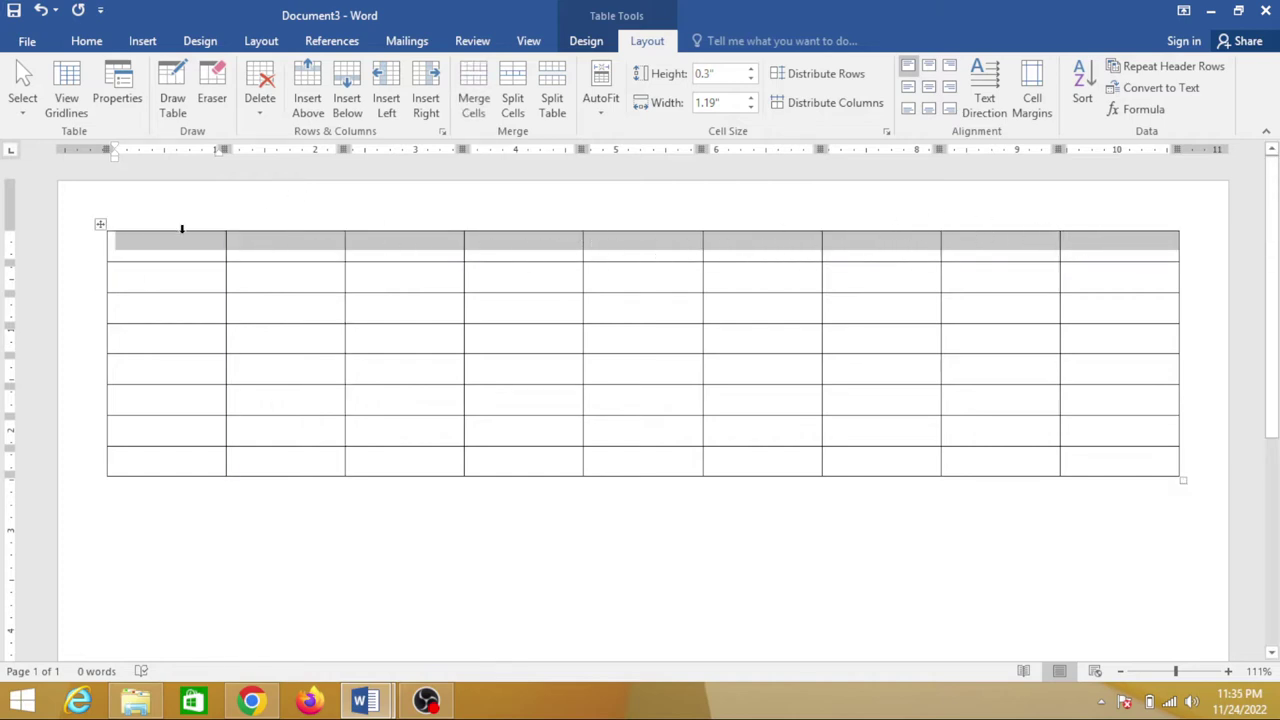
right_click(189, 248)
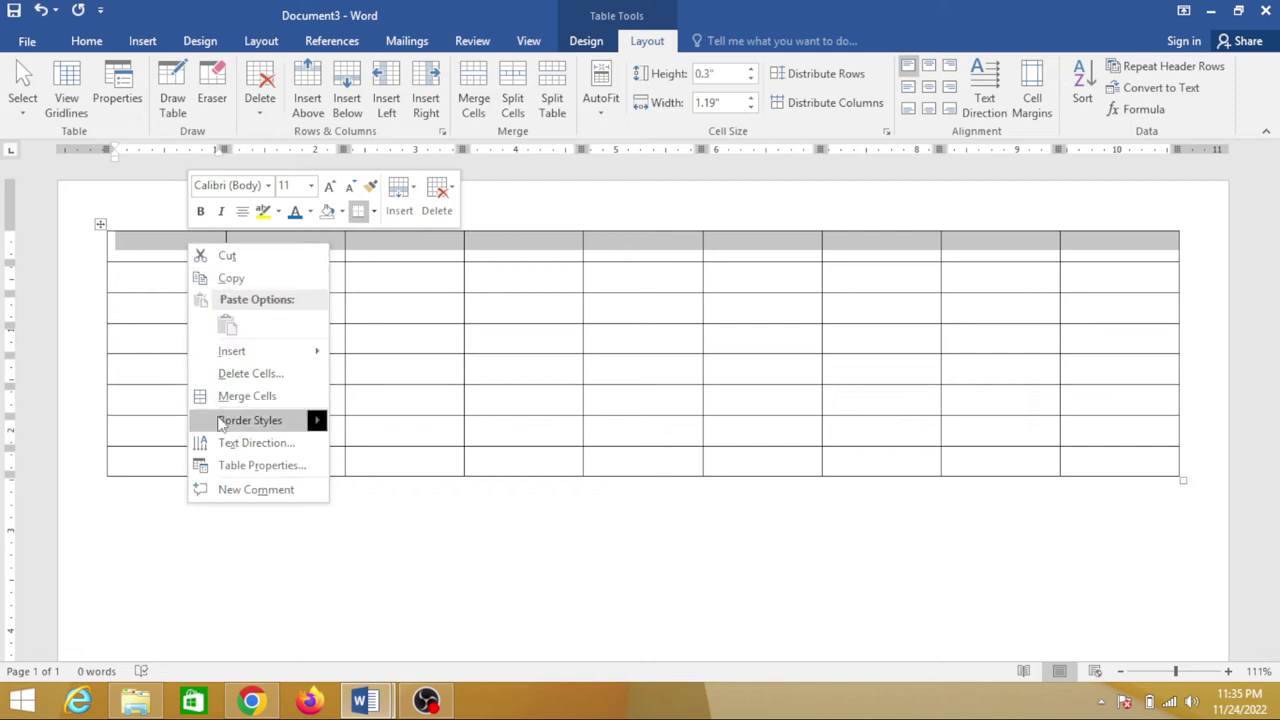
left_click(268, 398)
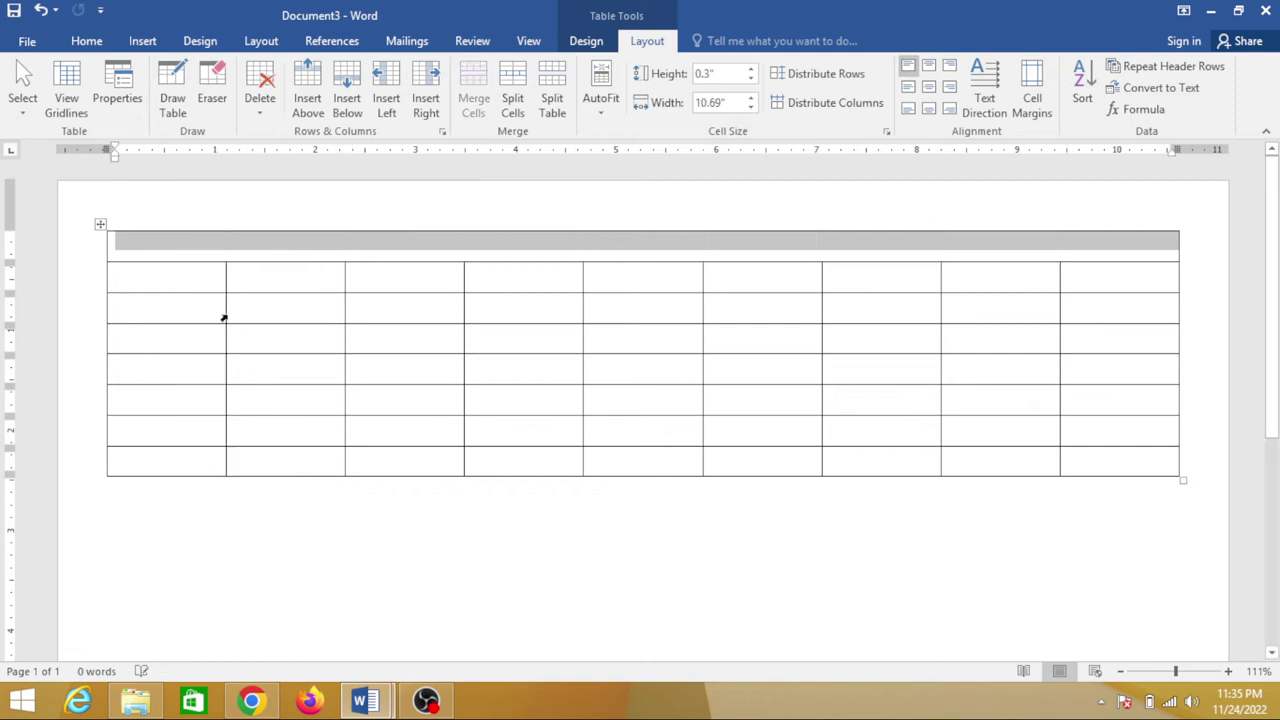
left_click(210, 250)
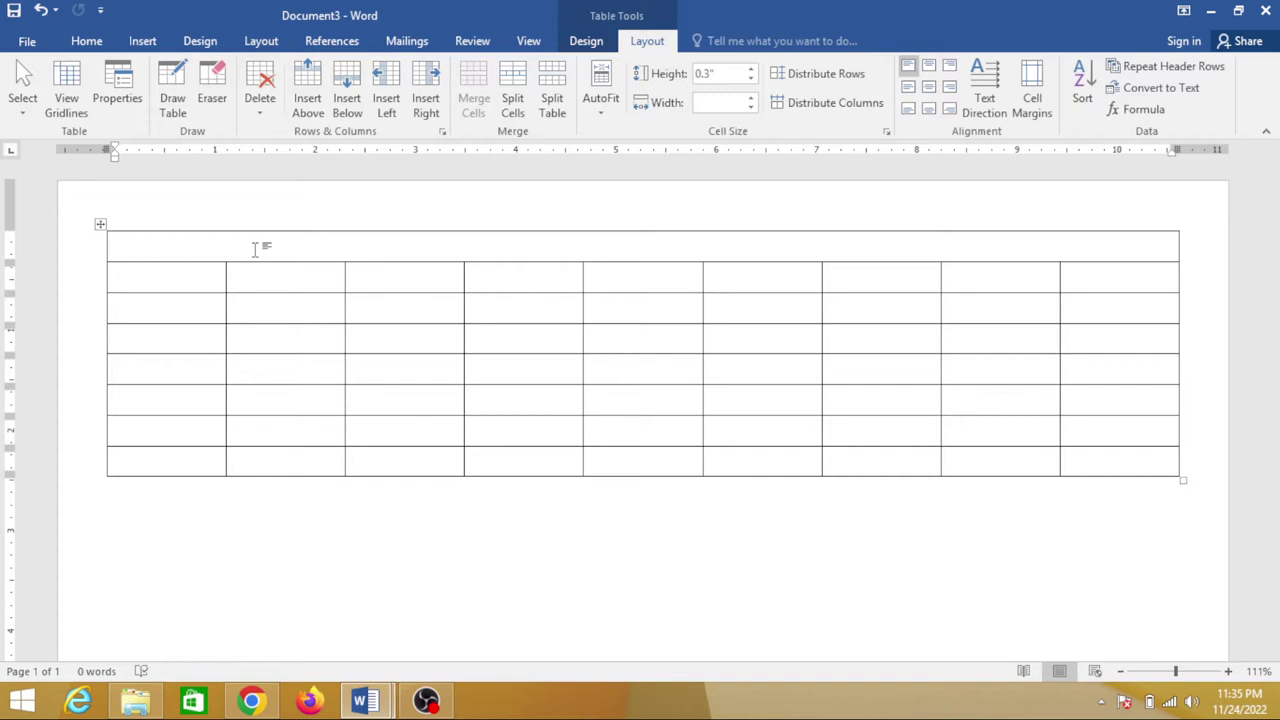
- Type TIME TABLE in the top row, centred and bold at 18 pt
type("TIME T")
type("ABLE")
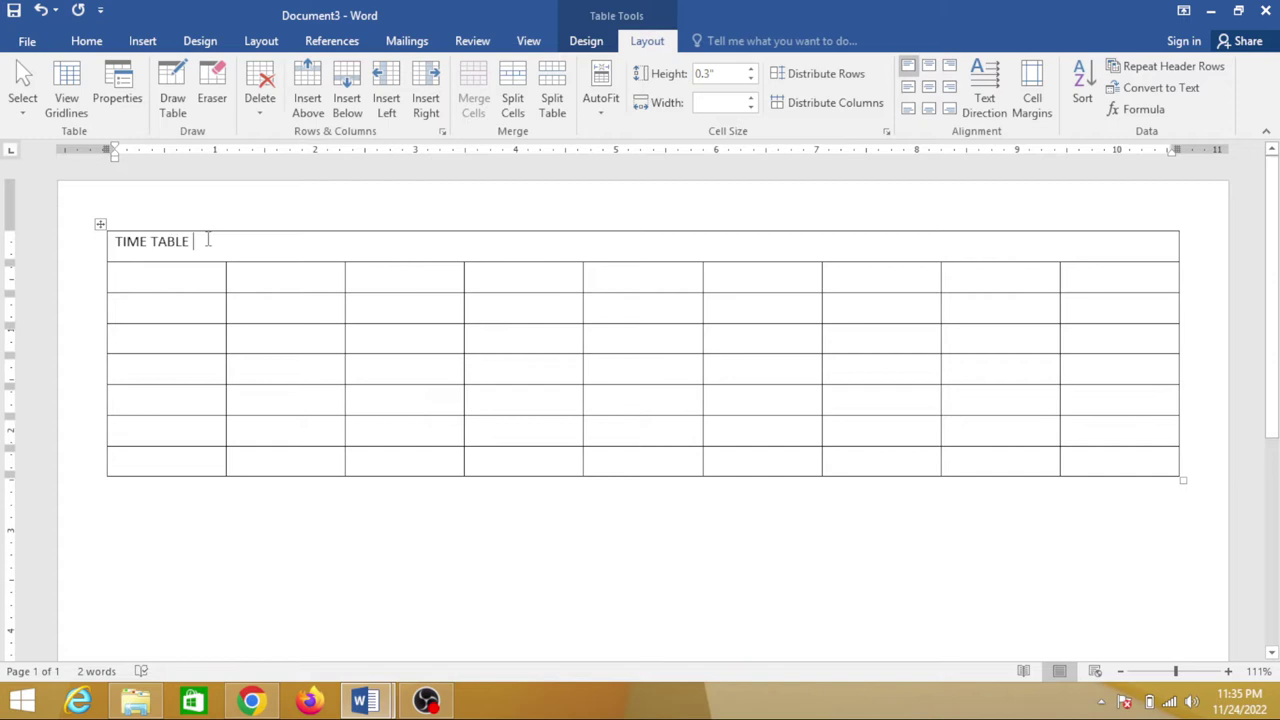
left_click_drag(207, 240, 113, 241)
left_click(86, 41)
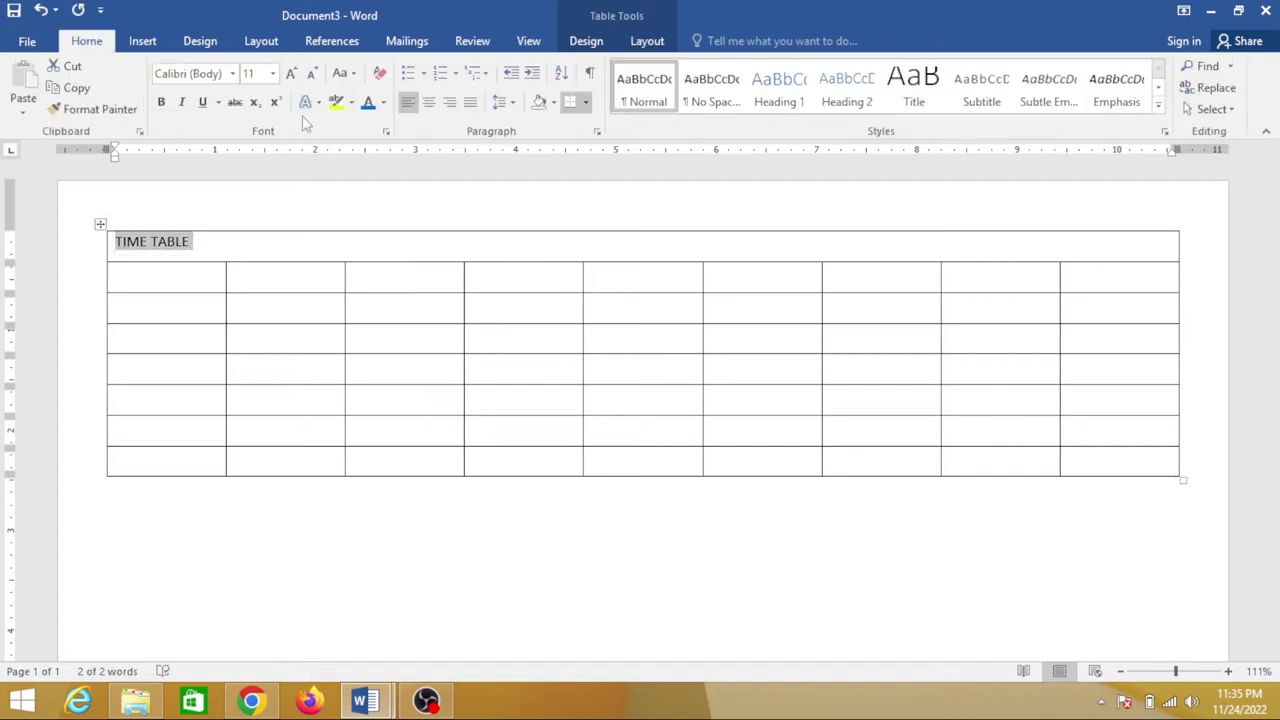
left_click(426, 106)
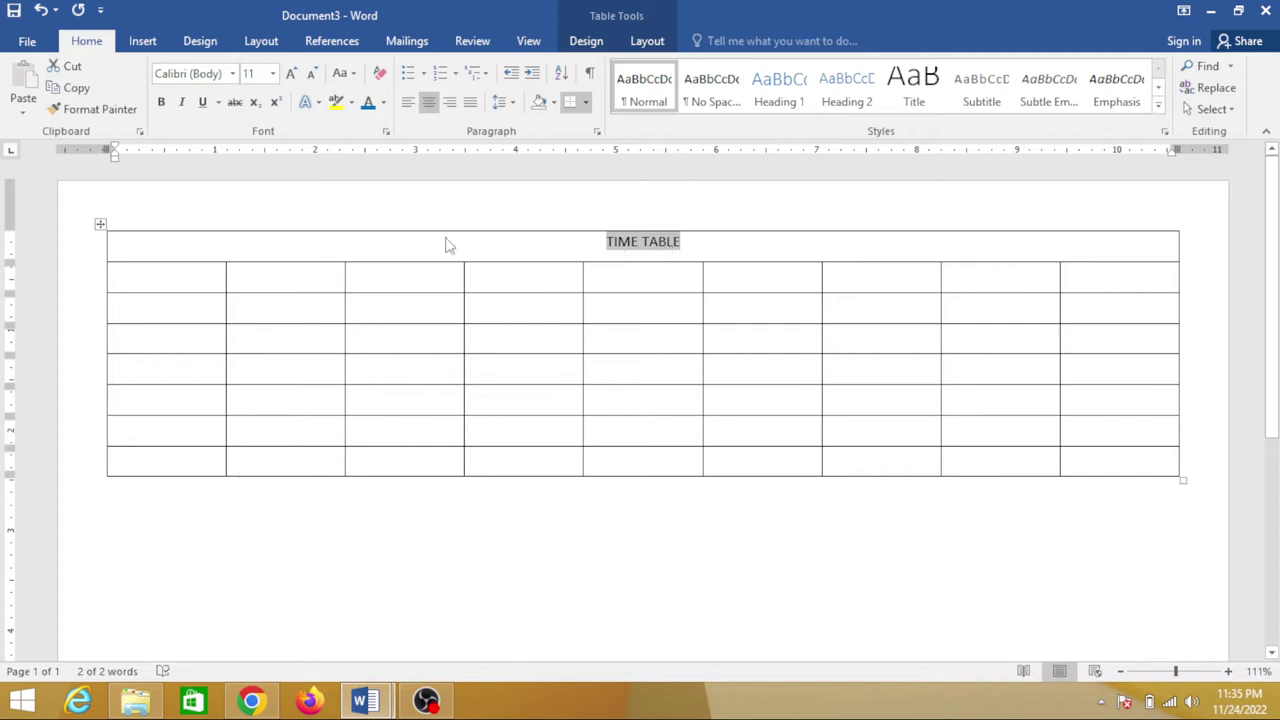
left_click(161, 102)
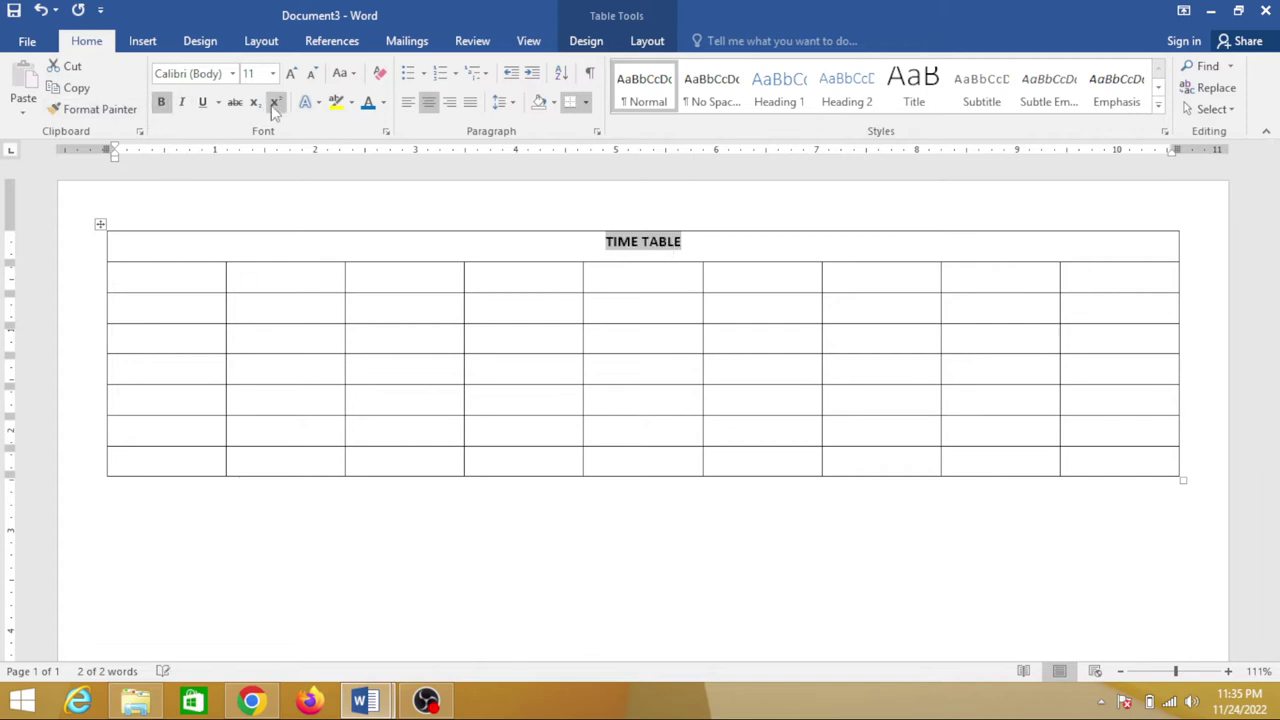
left_click(291, 76)
left_click(291, 76)
left_click(291, 76)
left_click(291, 76)
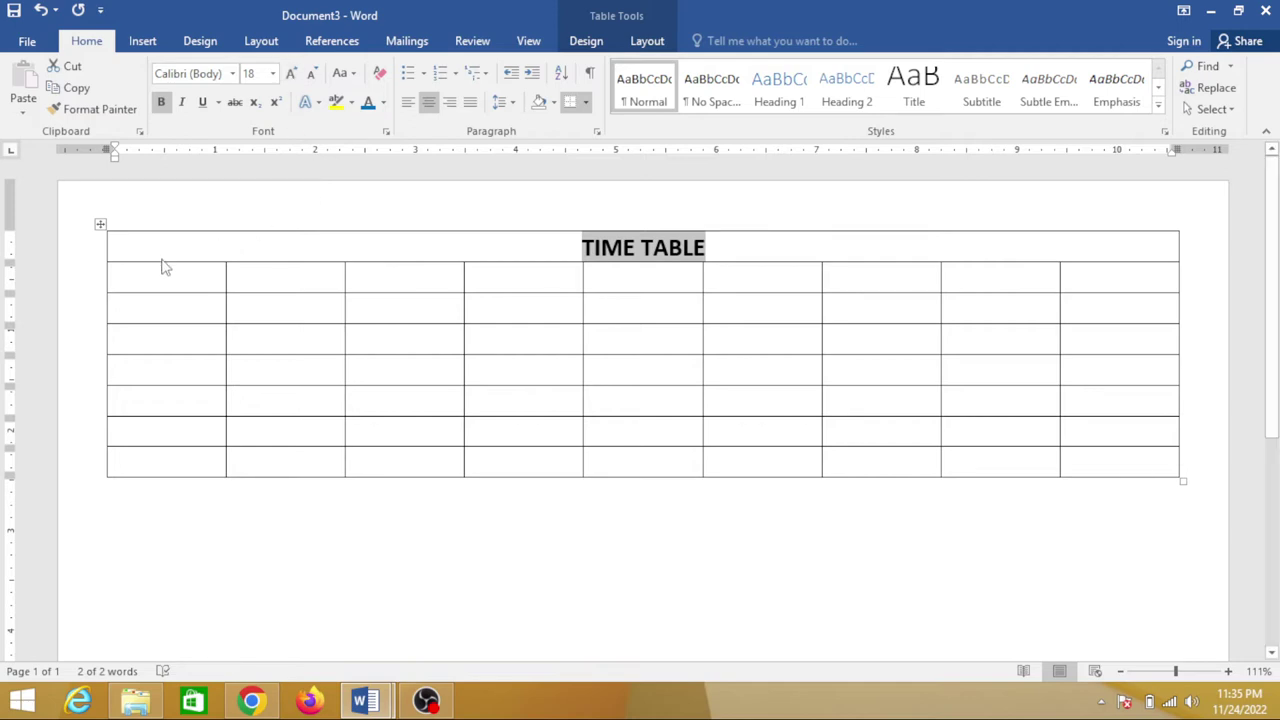
- Make the title row taller and centre the title vertically within it
left_click_drag(168, 261, 169, 280)
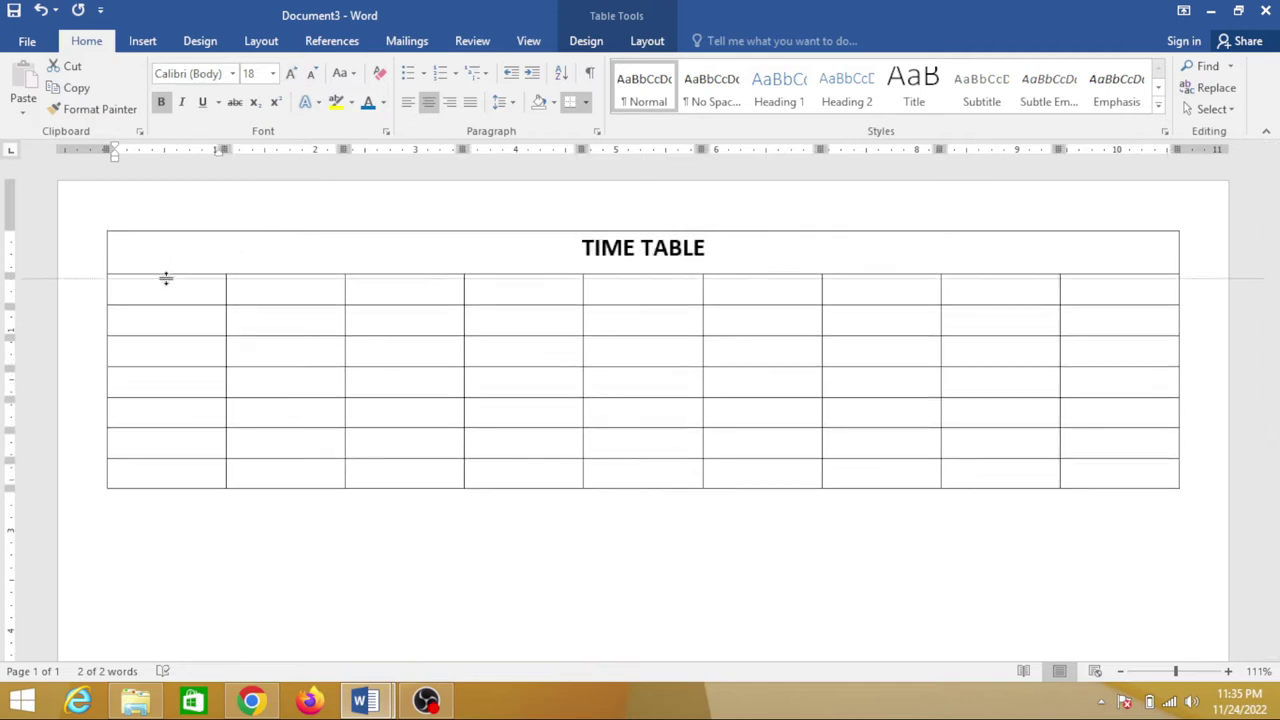
left_click(668, 48)
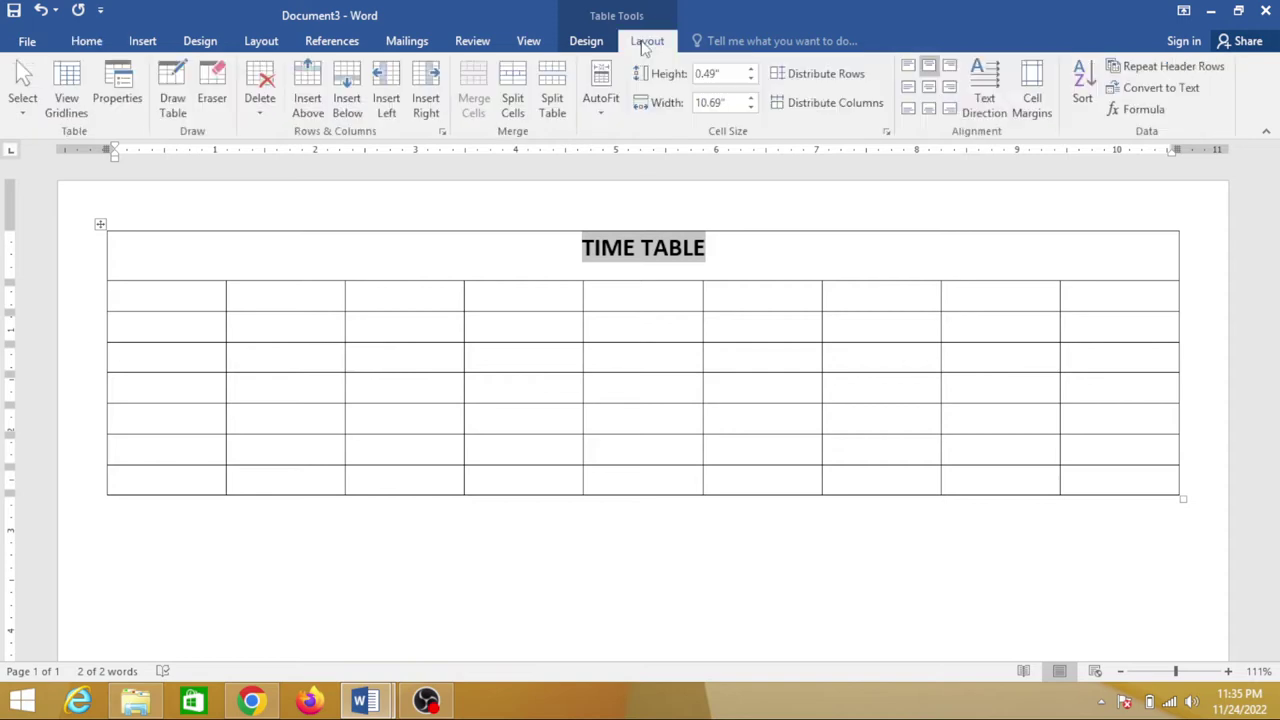
left_click(931, 93)
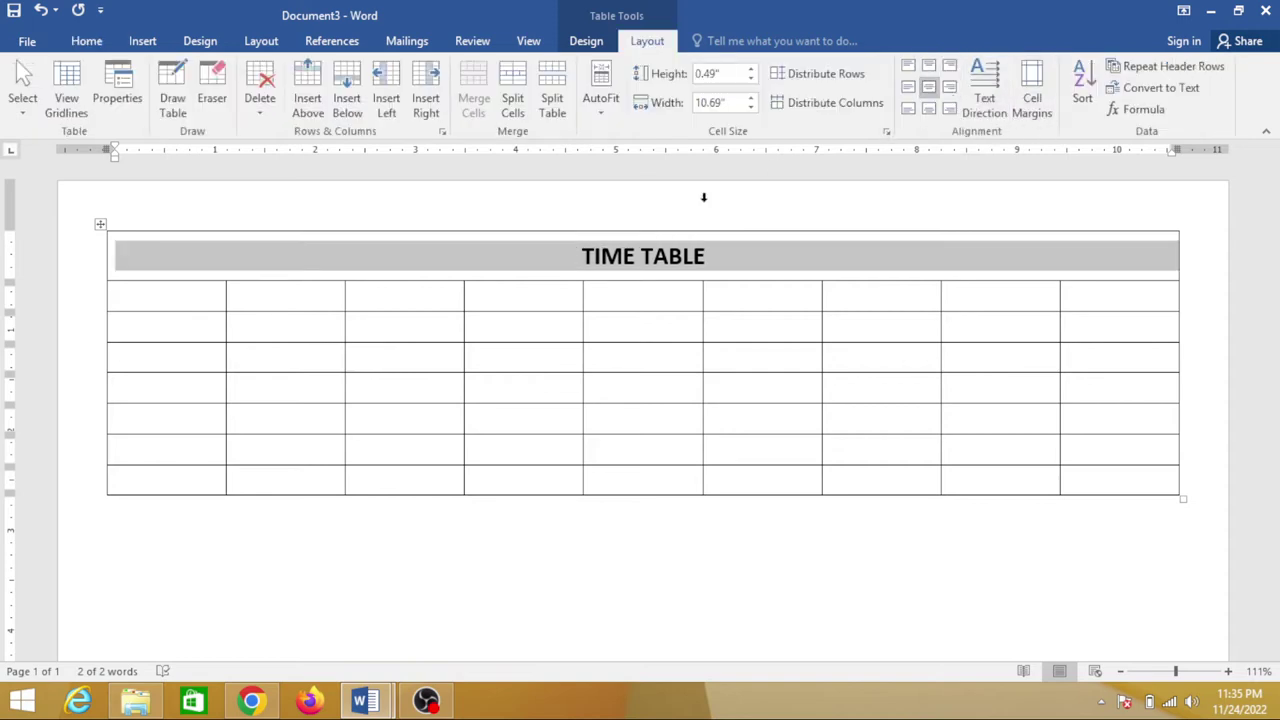
left_click(703, 197)
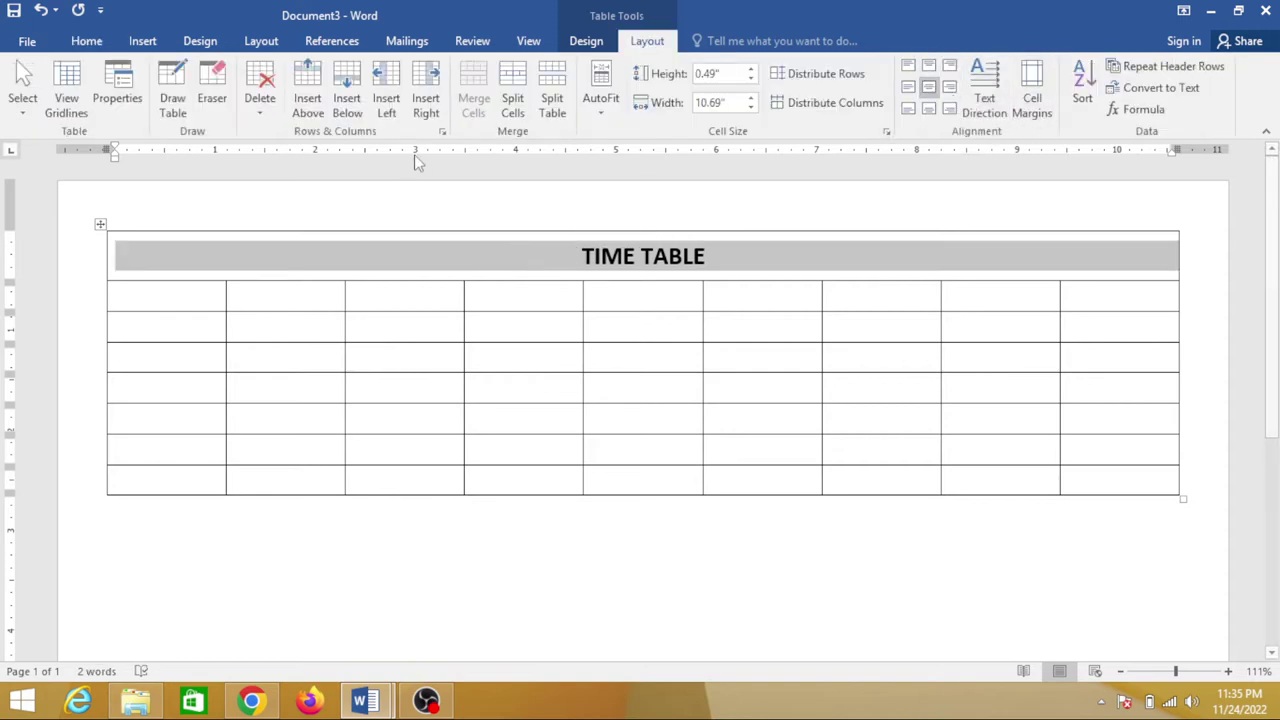
left_click(398, 272)
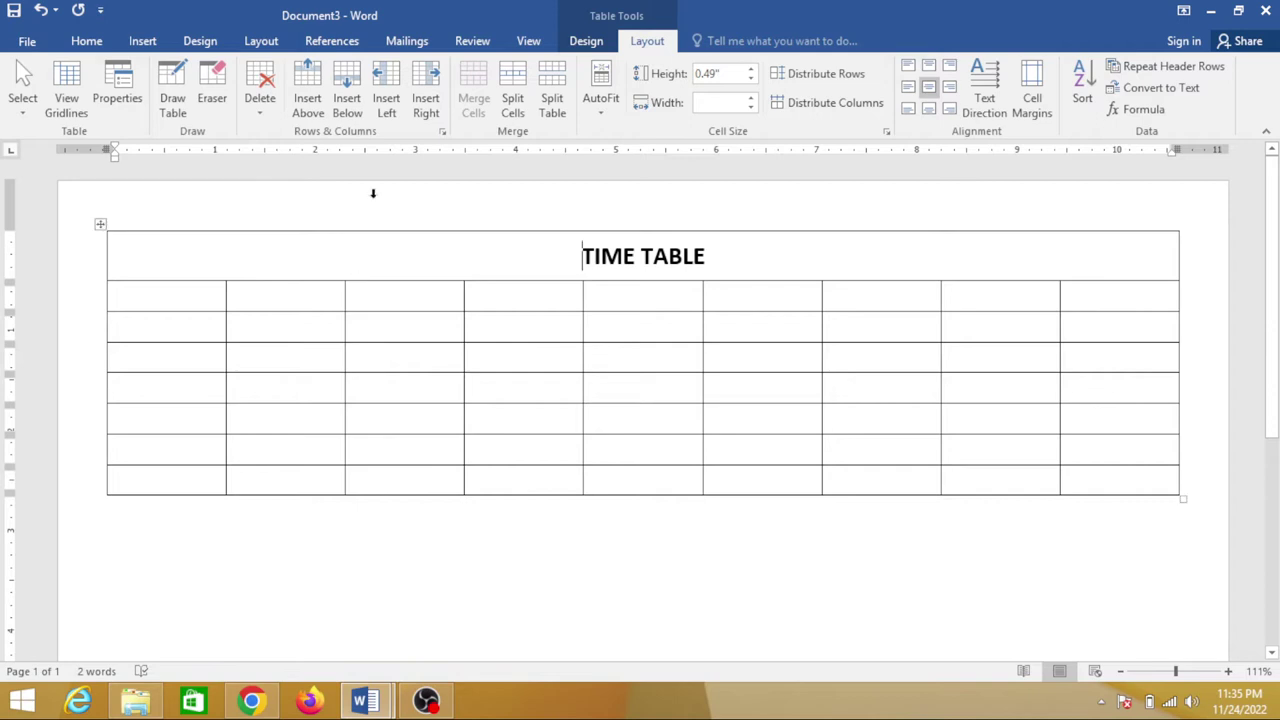
left_click(90, 41)
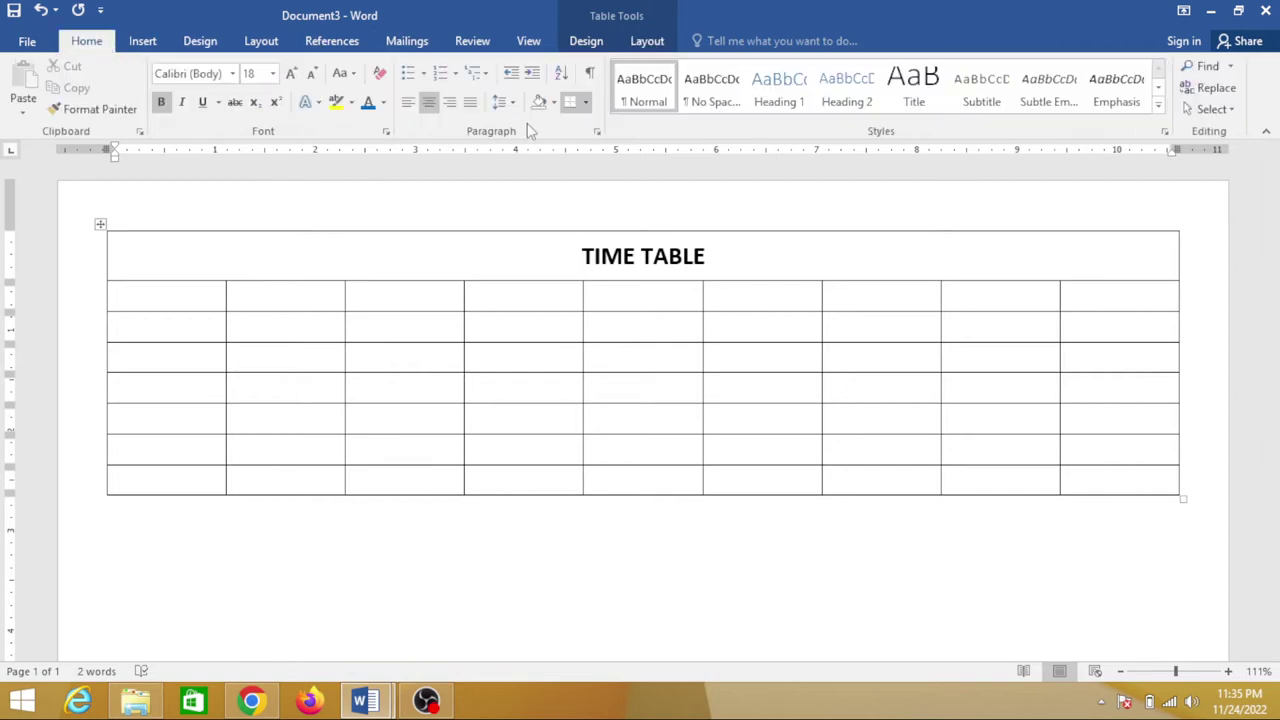
- Try a dark red highlight, undo it, and shade the title row light blue
left_click(351, 102)
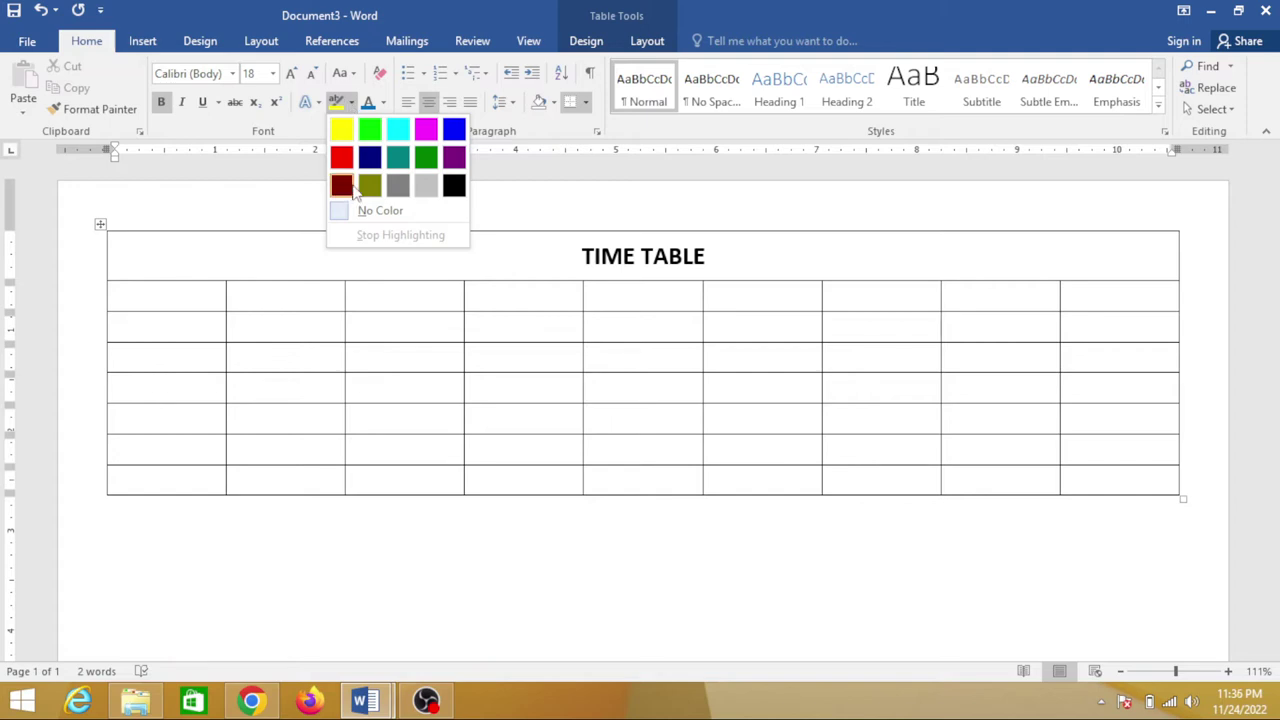
left_click(341, 186)
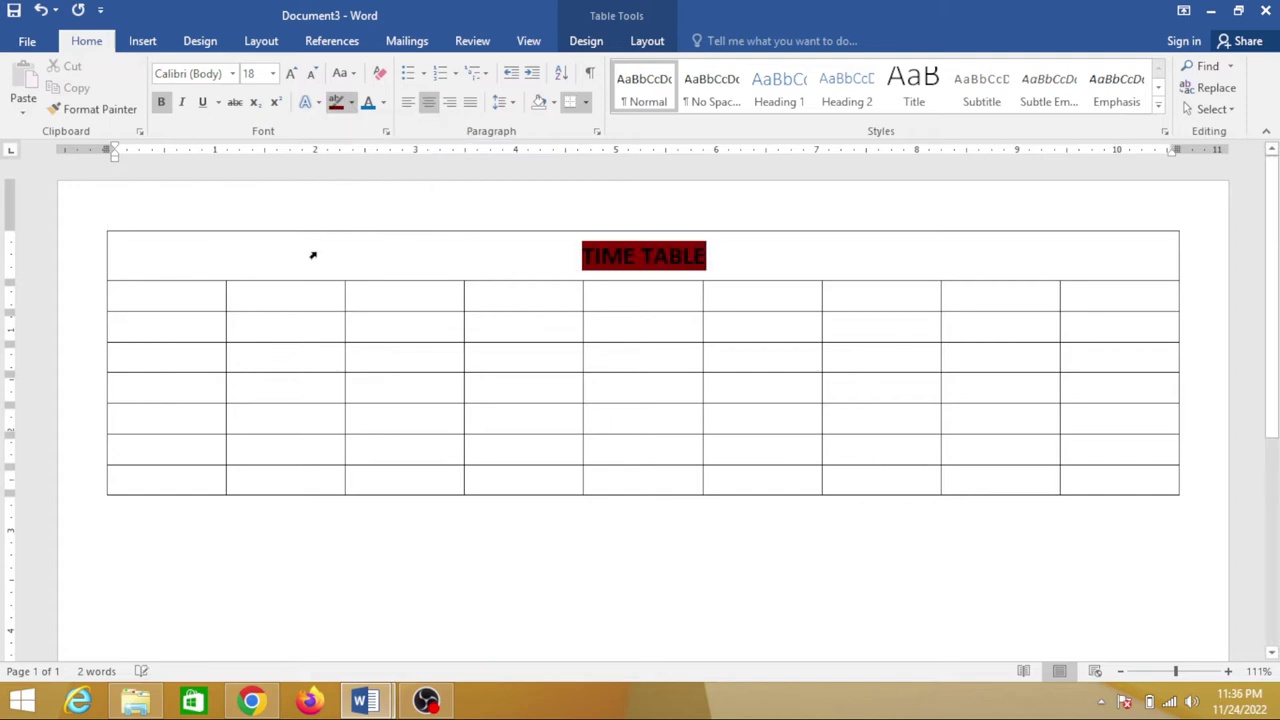
key("ctrl+z")
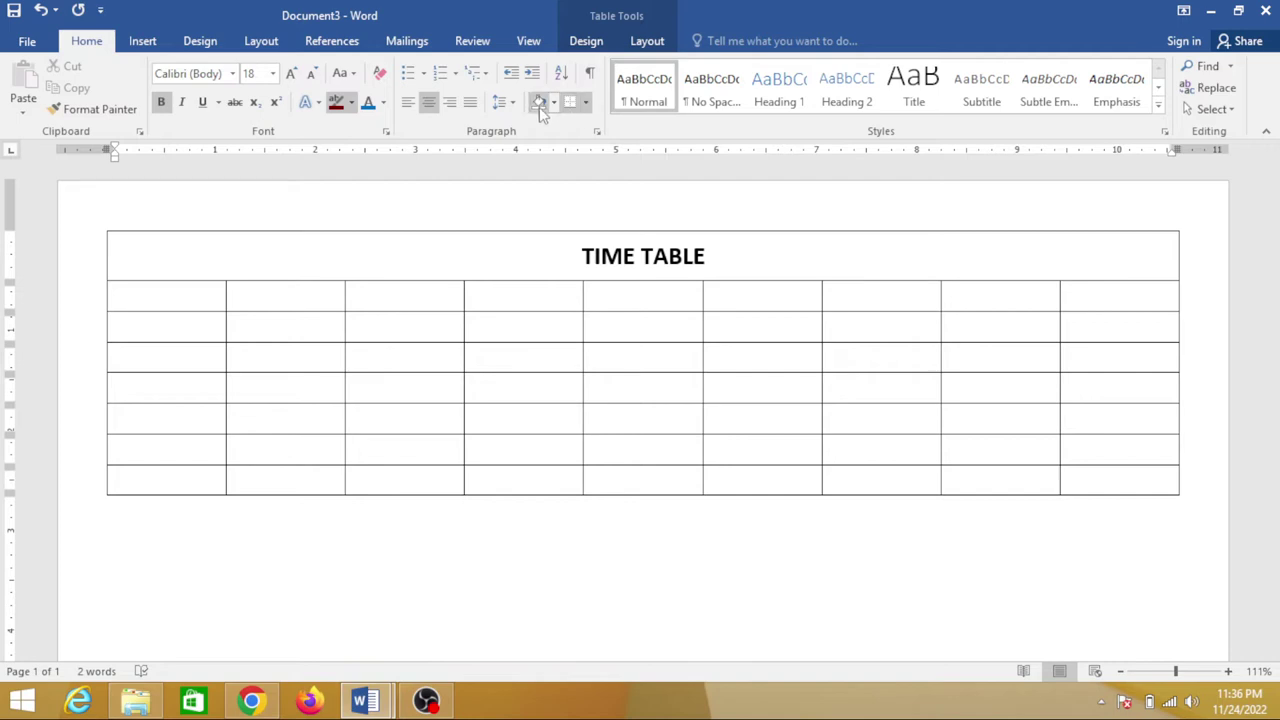
left_click(553, 102)
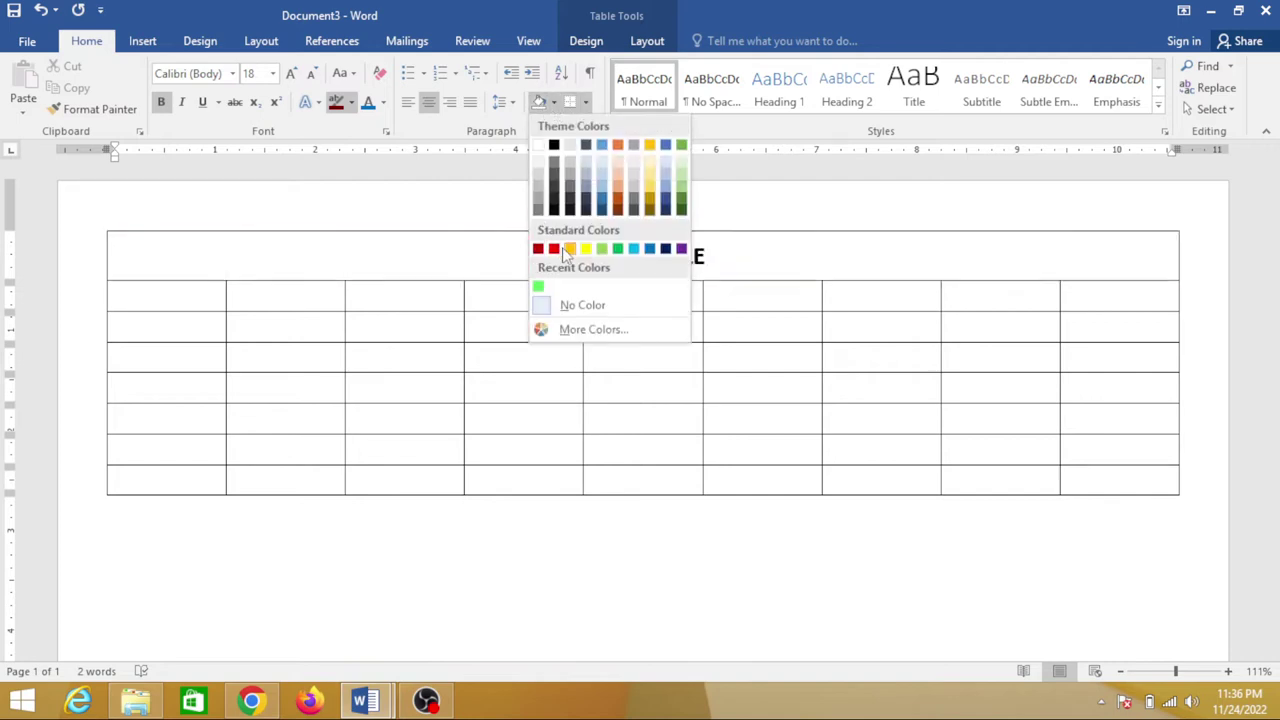
left_click(633, 249)
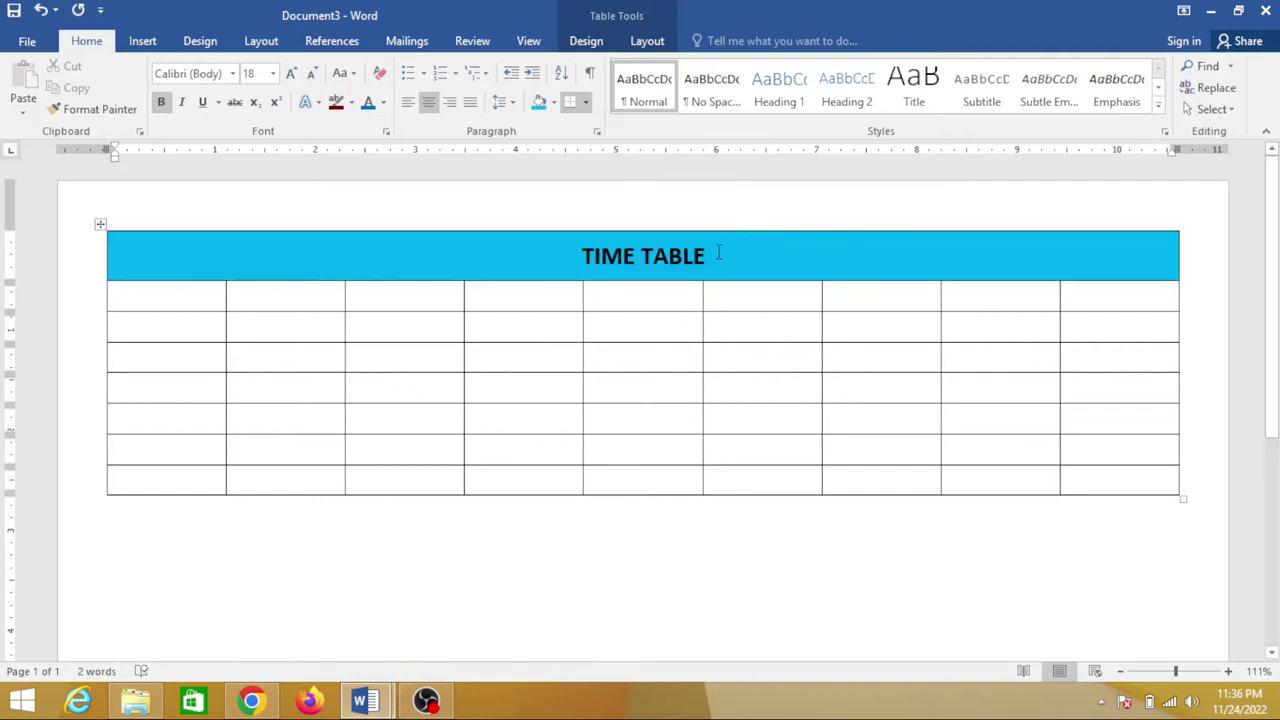
- Enlarge TIME TABLE to 24 pt in white and shade the title row navy blue
left_click_drag(718, 253, 591, 233)
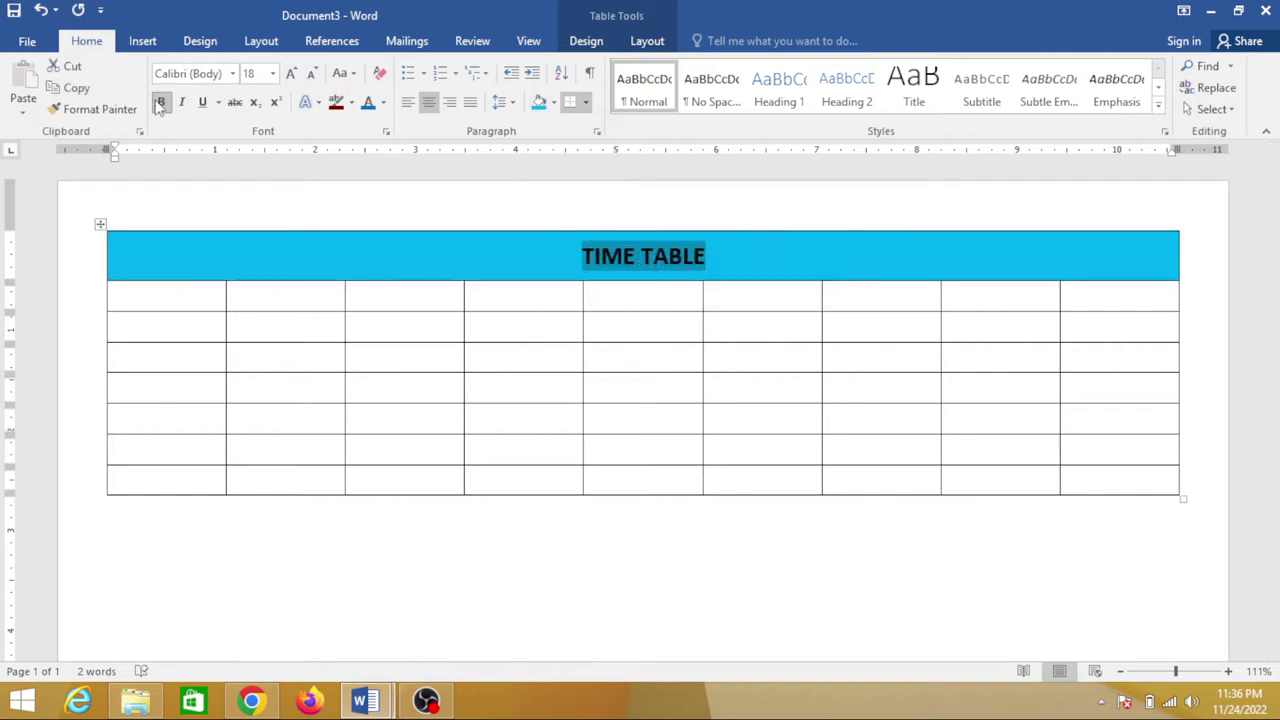
left_click(290, 74)
left_click(290, 74)
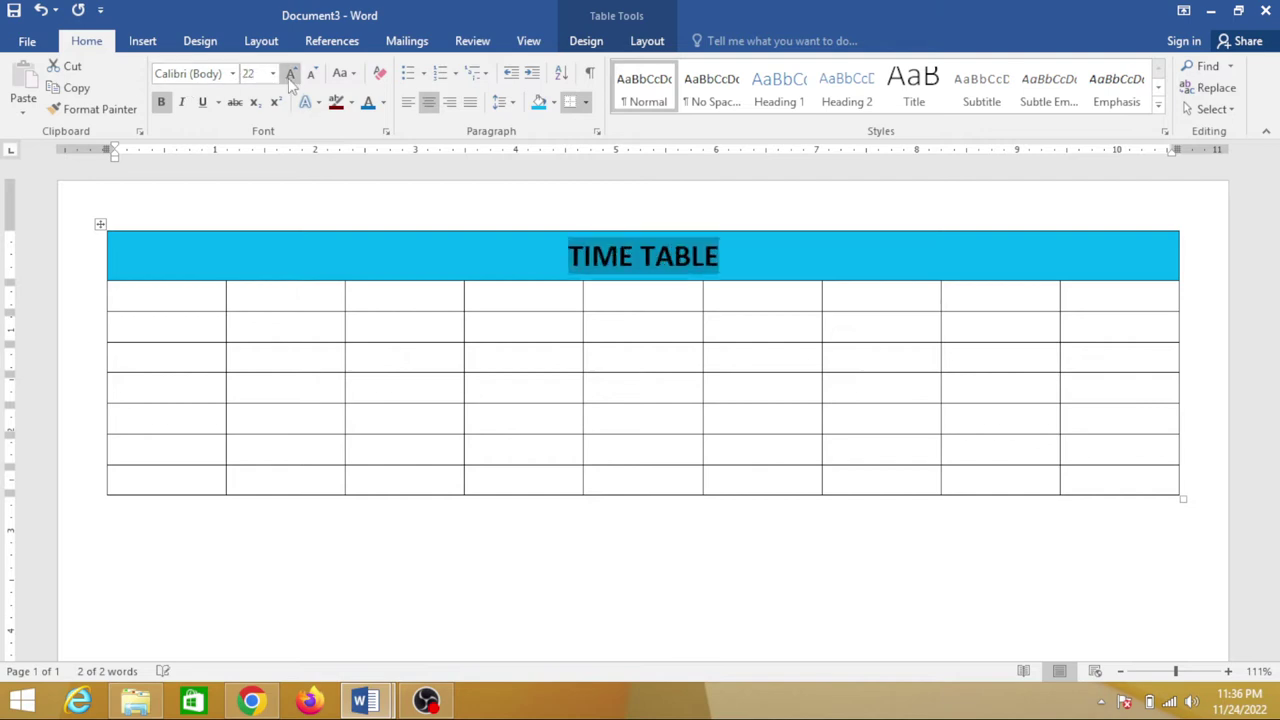
left_click(290, 74)
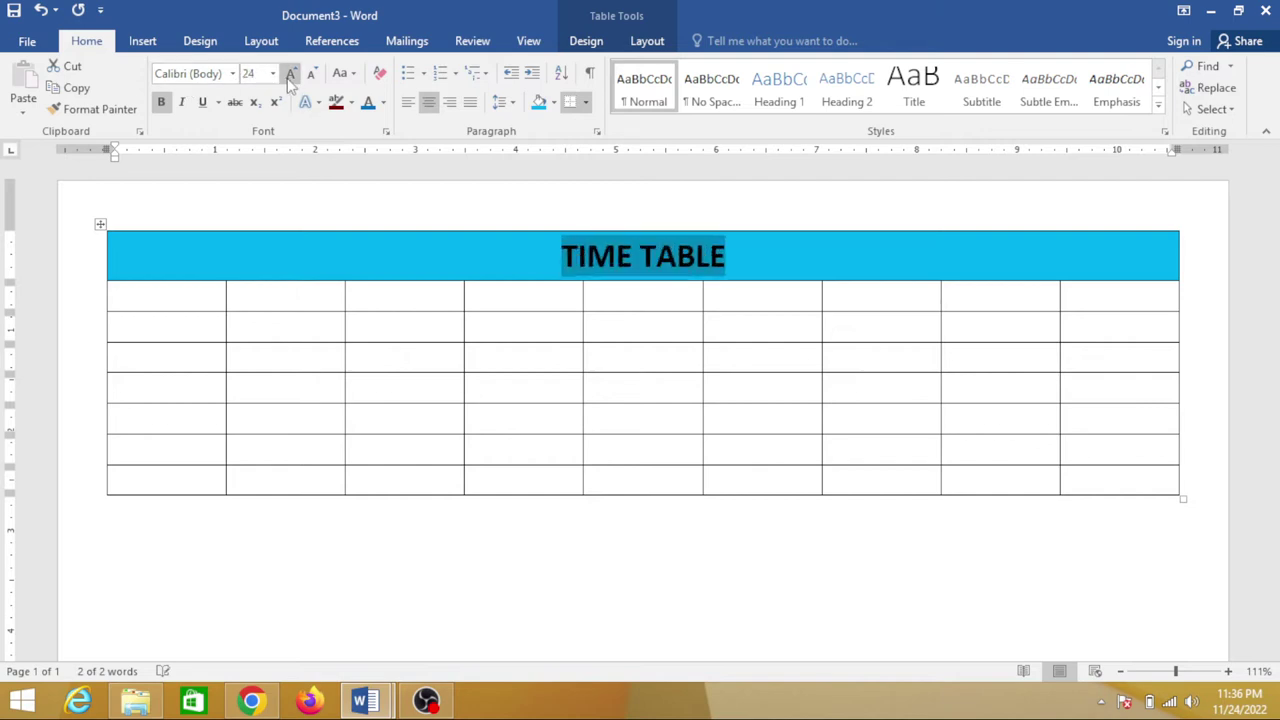
left_click(351, 102)
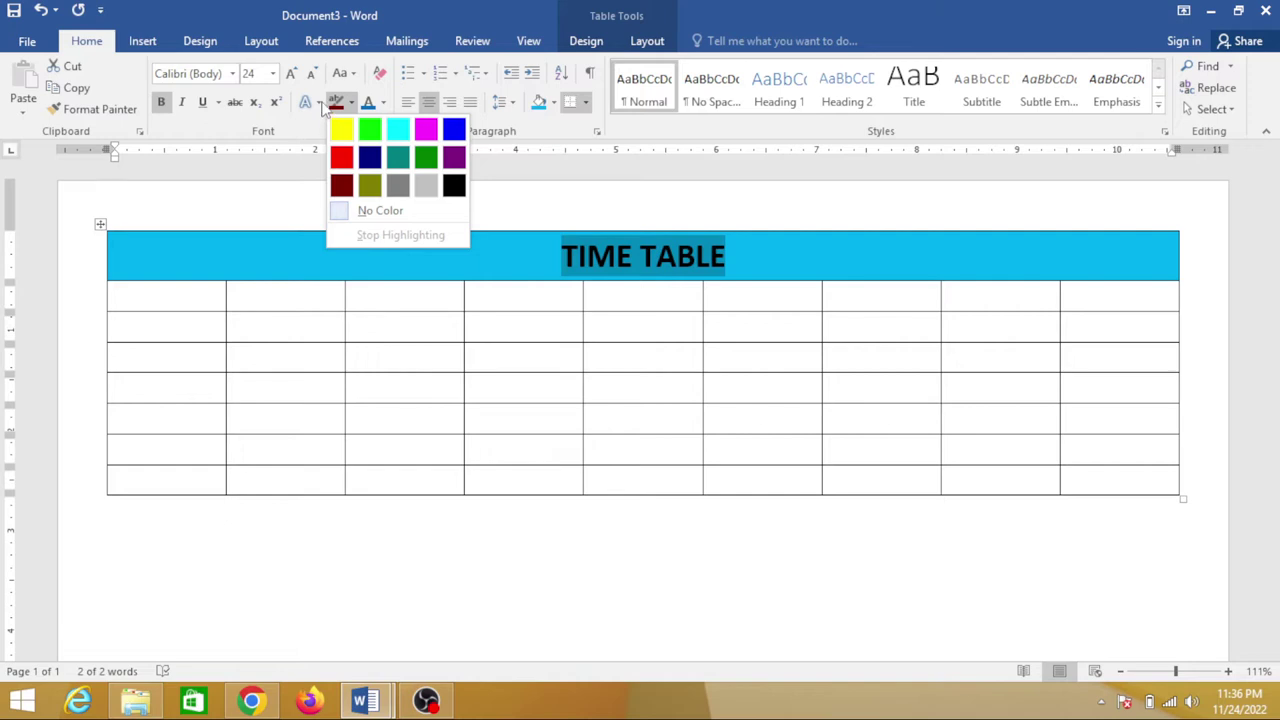
left_click(310, 102)
left_click(383, 102)
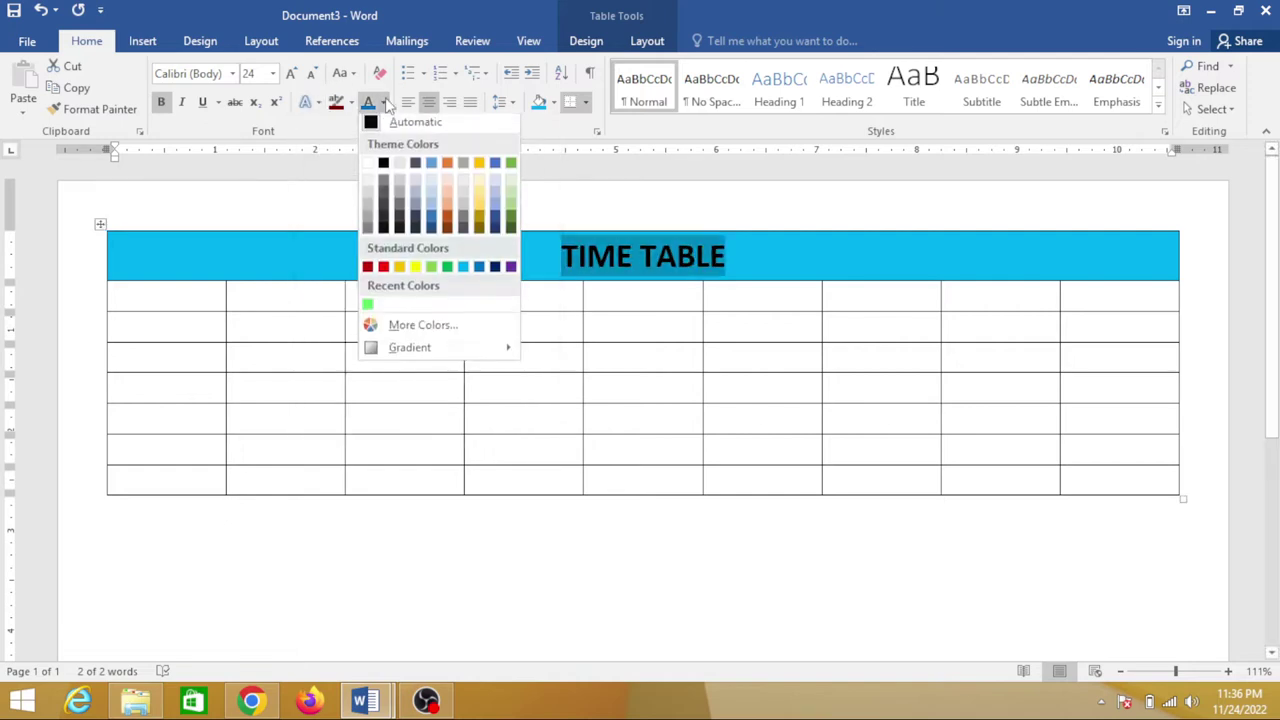
left_click(369, 168)
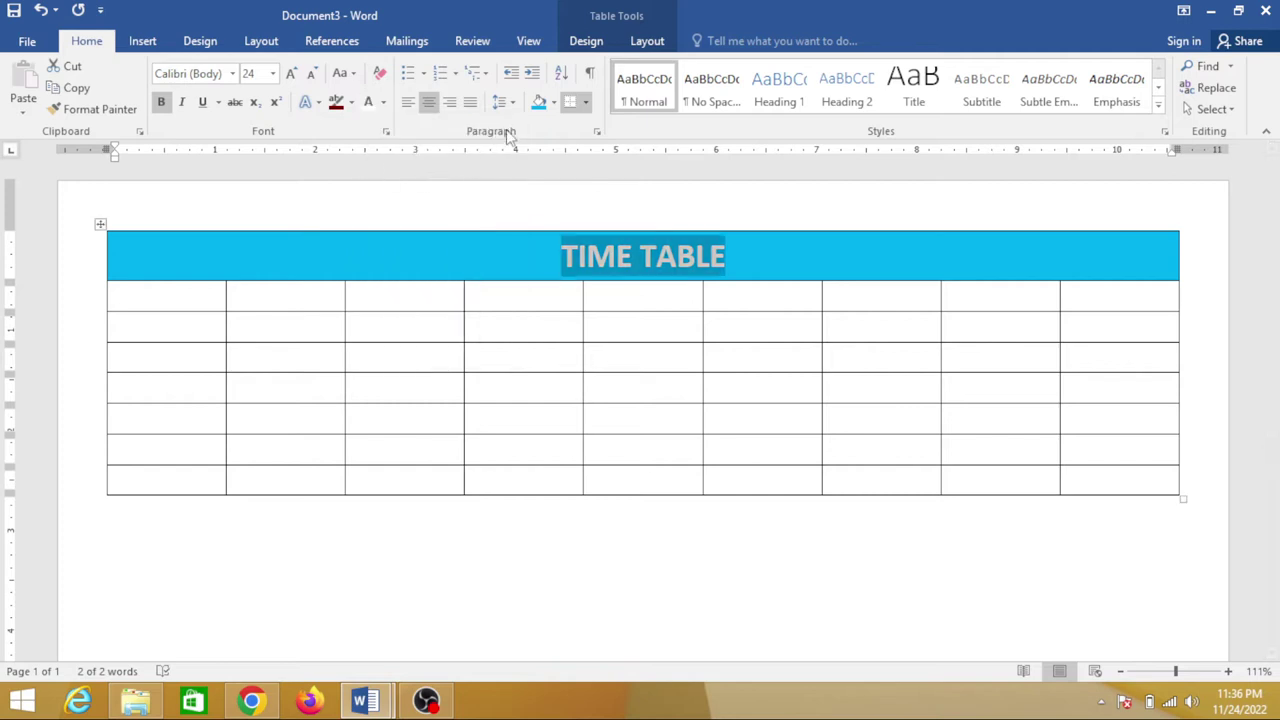
left_click(554, 103)
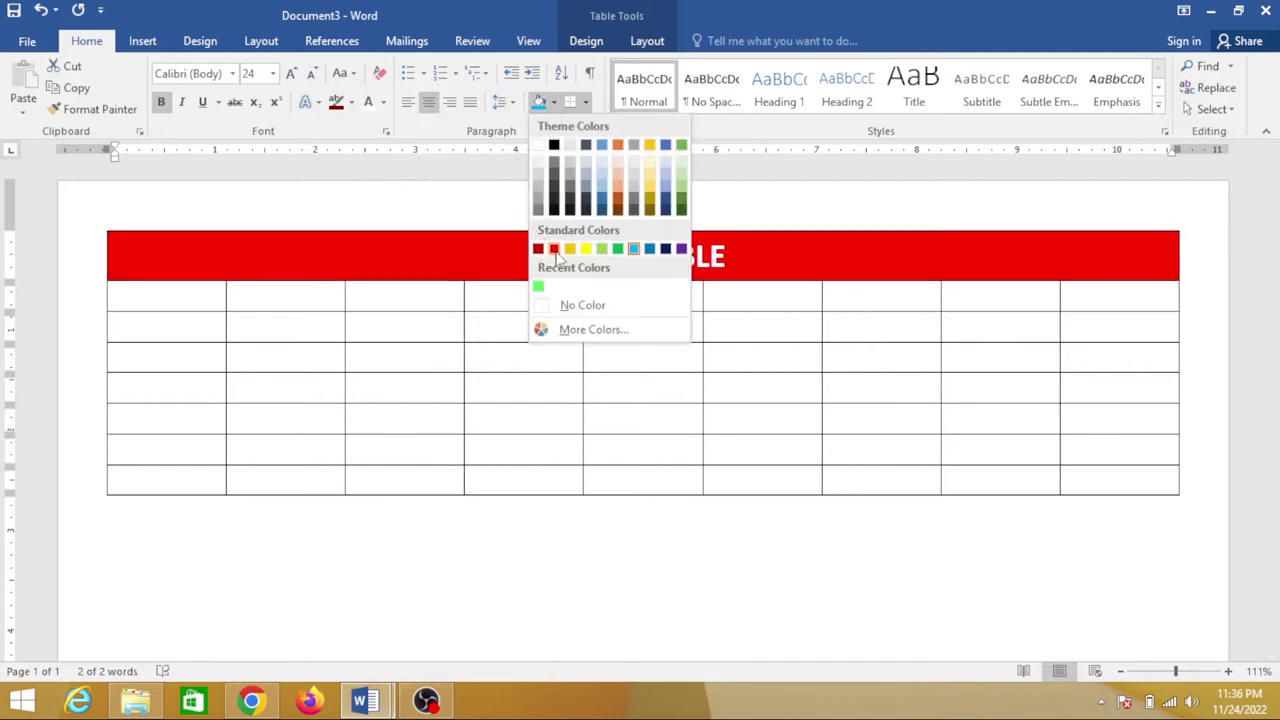
left_click(663, 255)
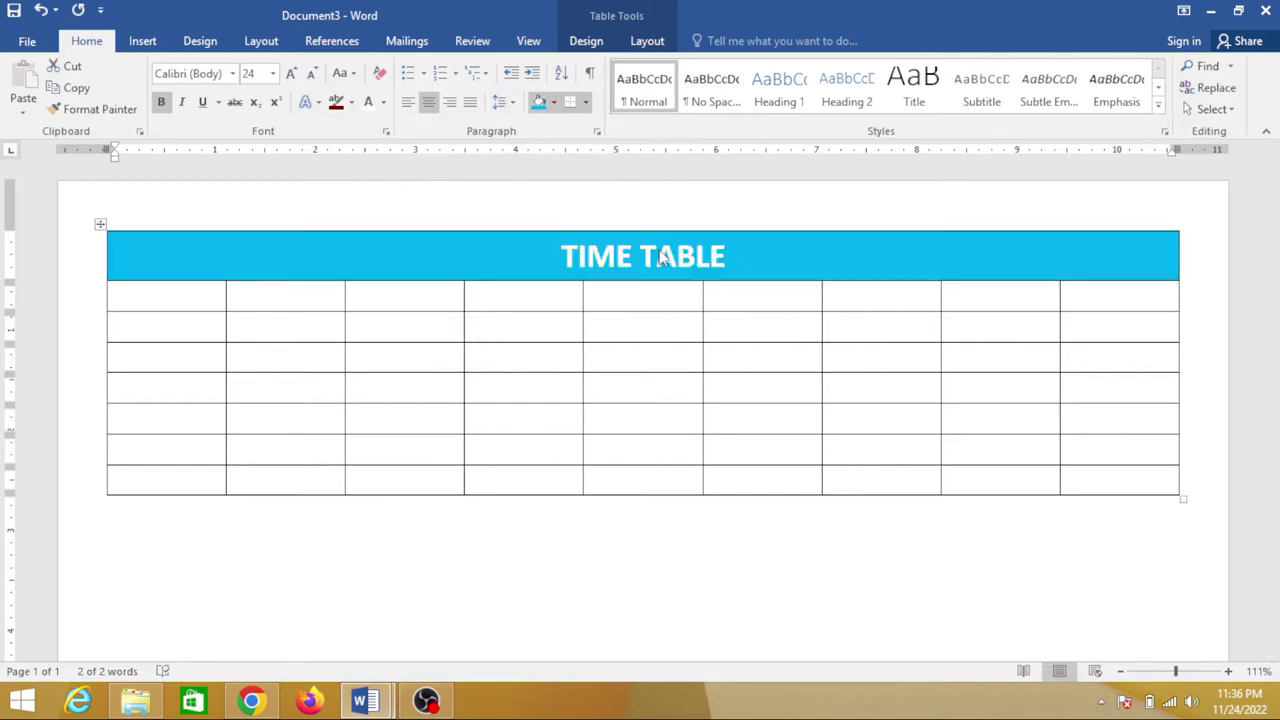
key("Right")
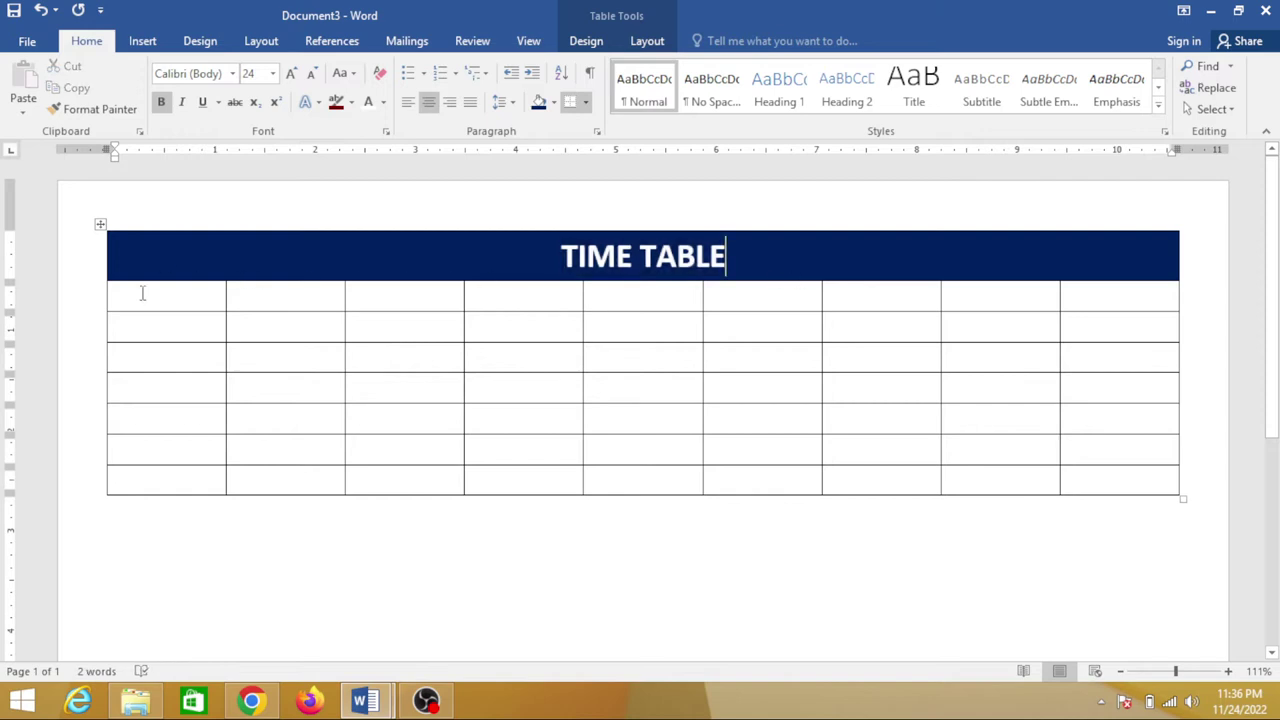
left_click(142, 294)
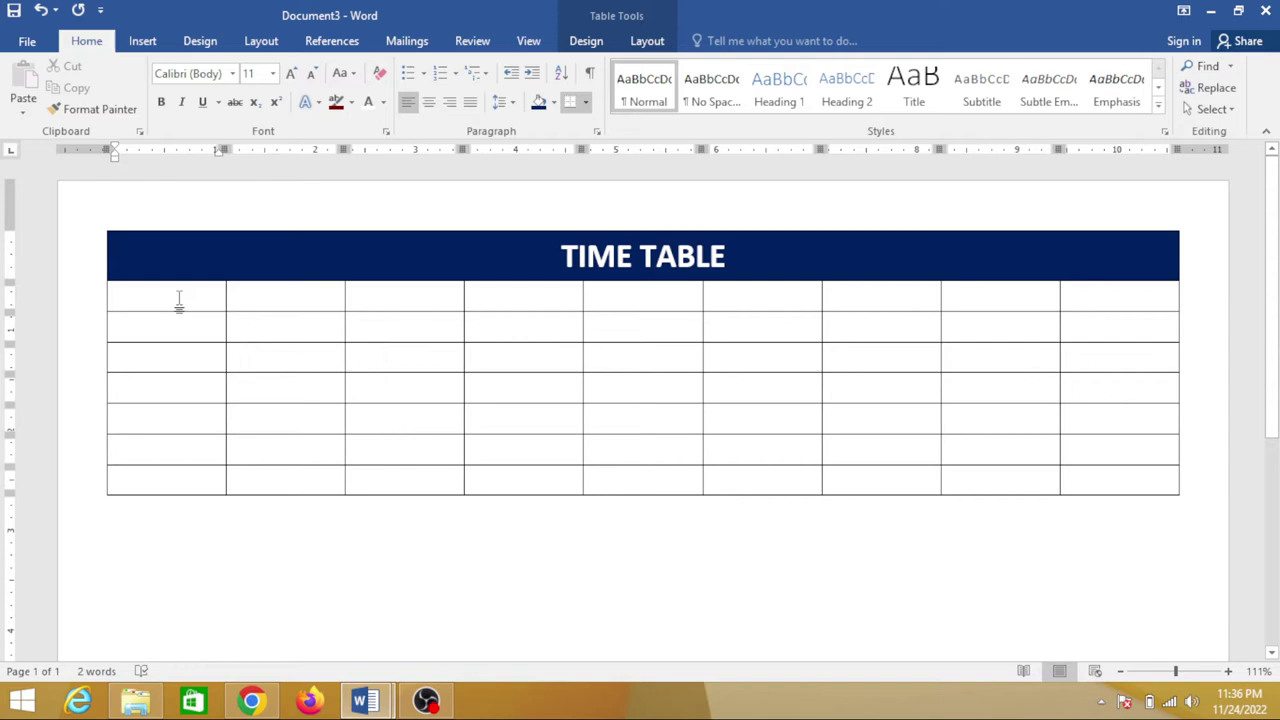
- Merge the second row into one cell and type ROUTINE FOR CLASS 9TH
left_click_drag(179, 300, 1134, 292)
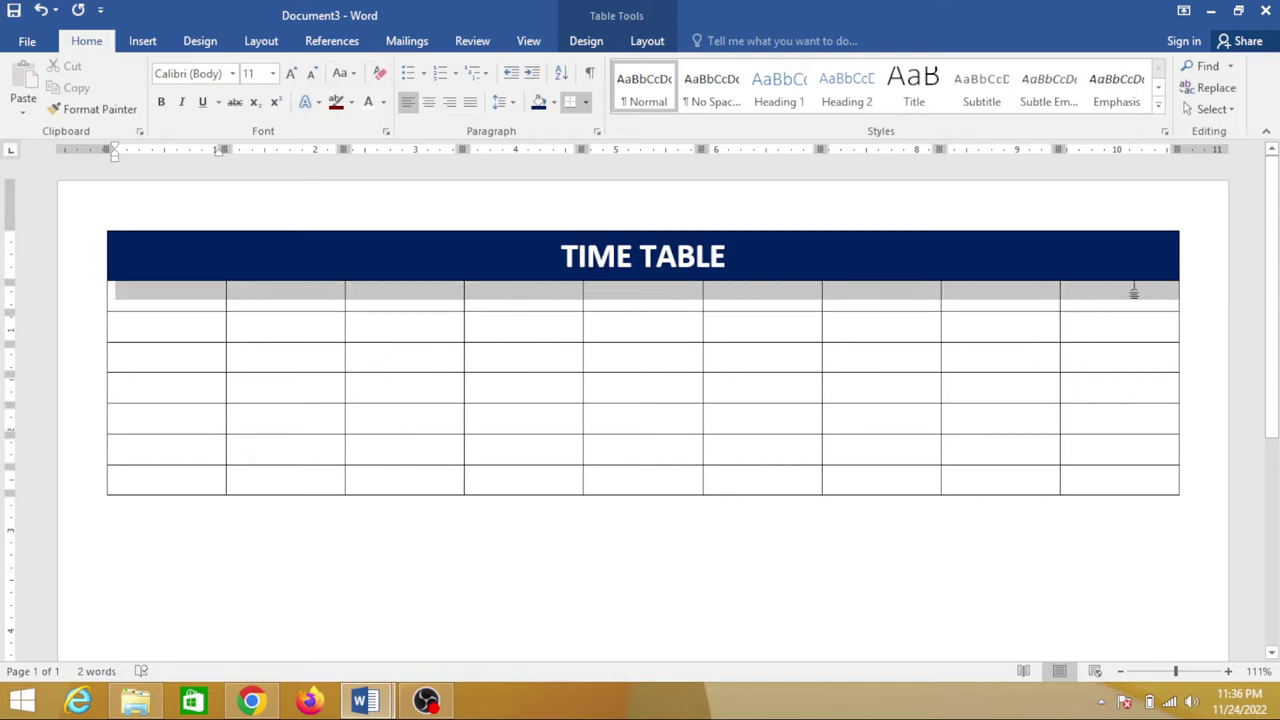
right_click(432, 301)
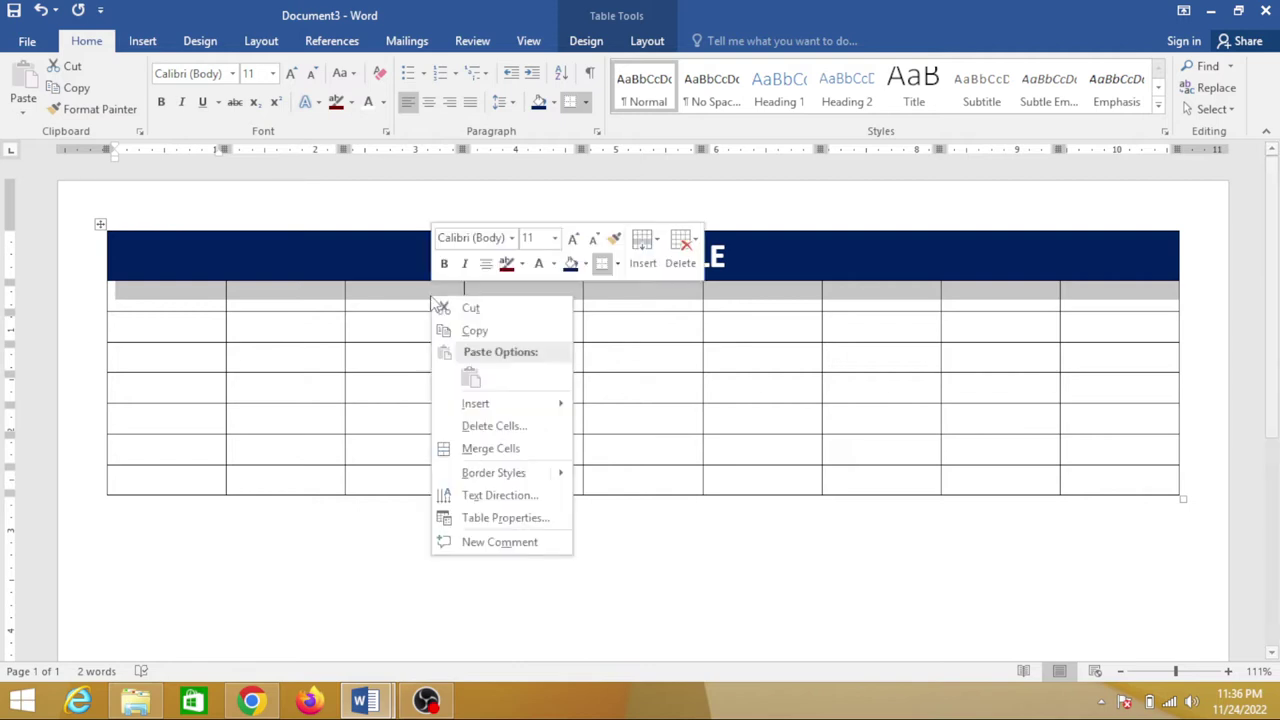
left_click(490, 448)
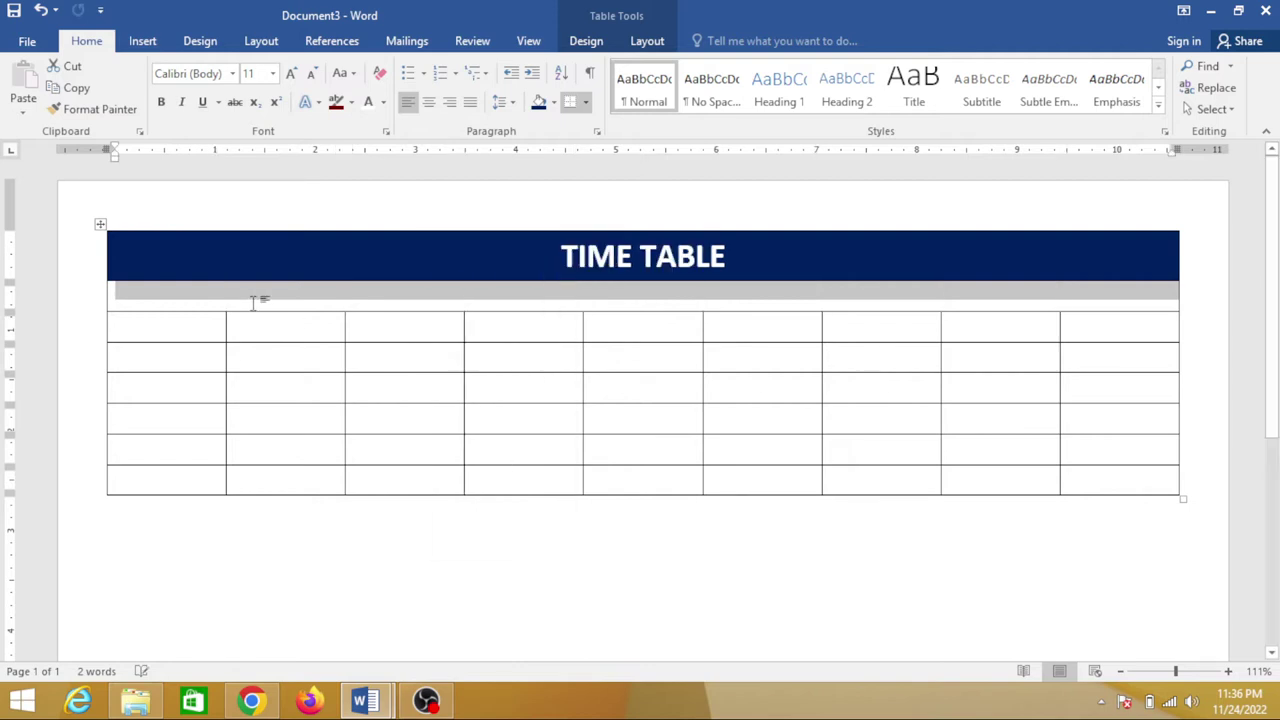
left_click(254, 302)
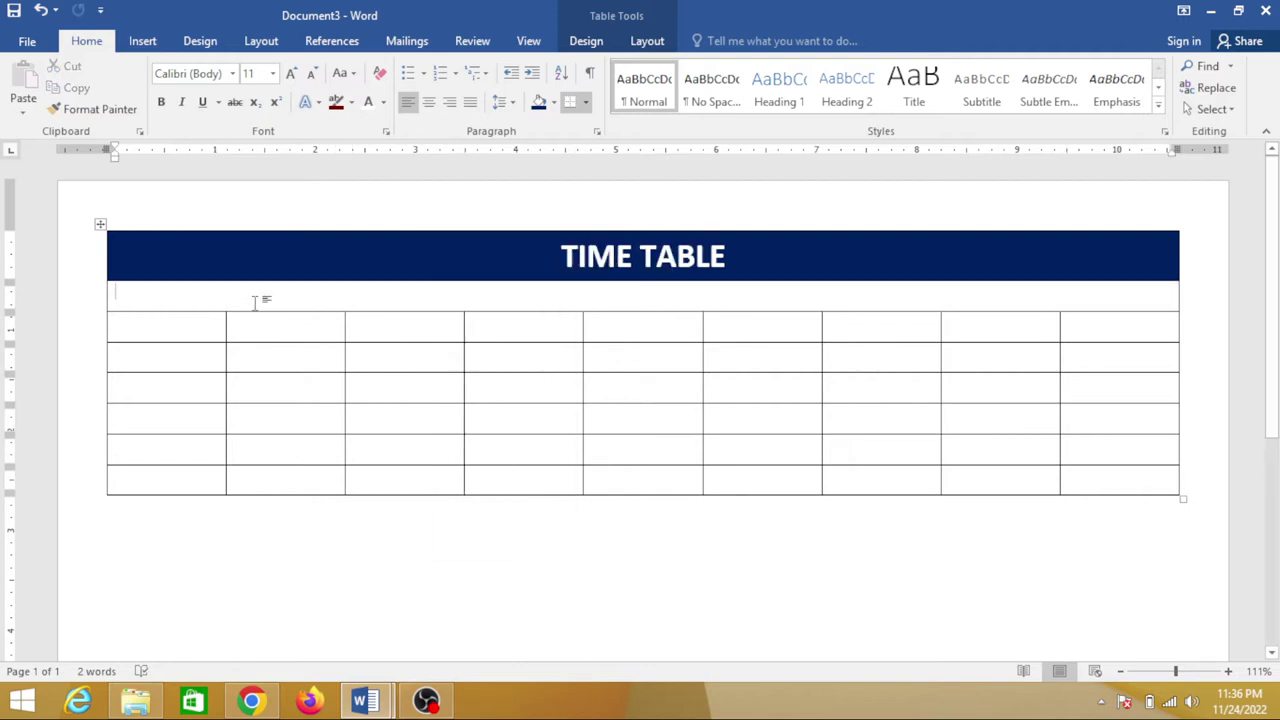
type("R")
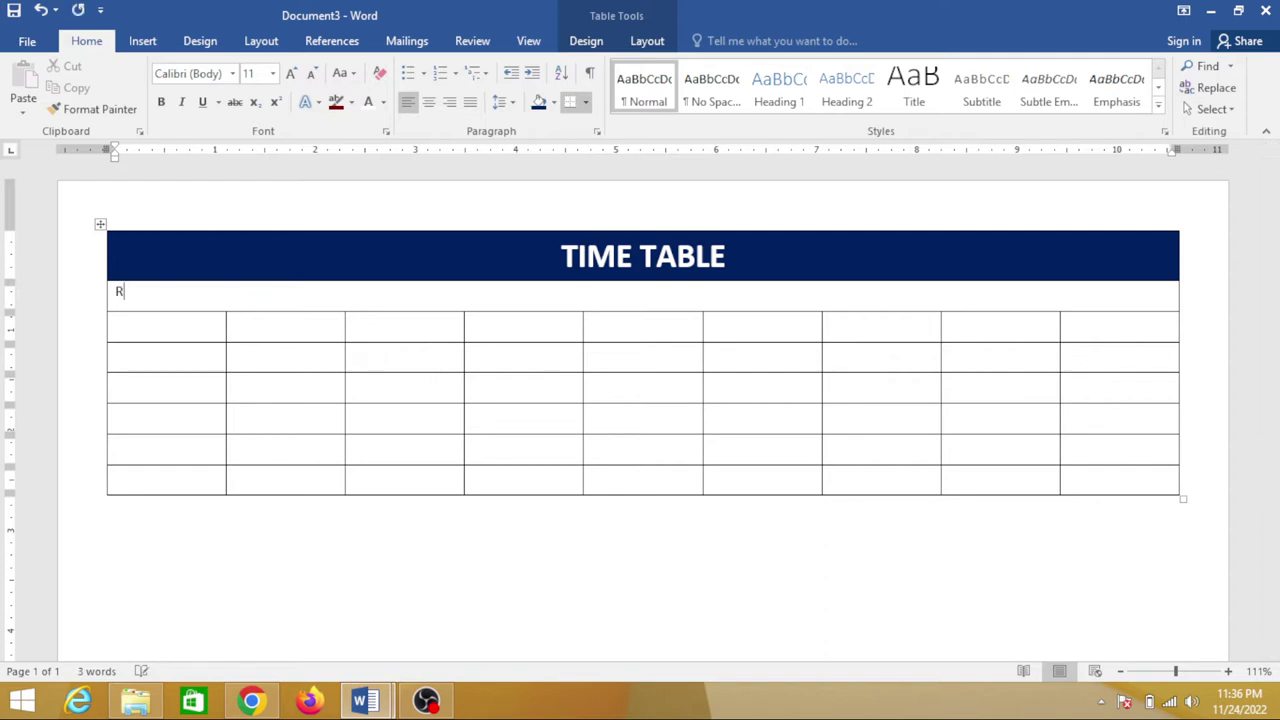
type("OU")
type("TINE ")
type("FOR")
type(" CLASS")
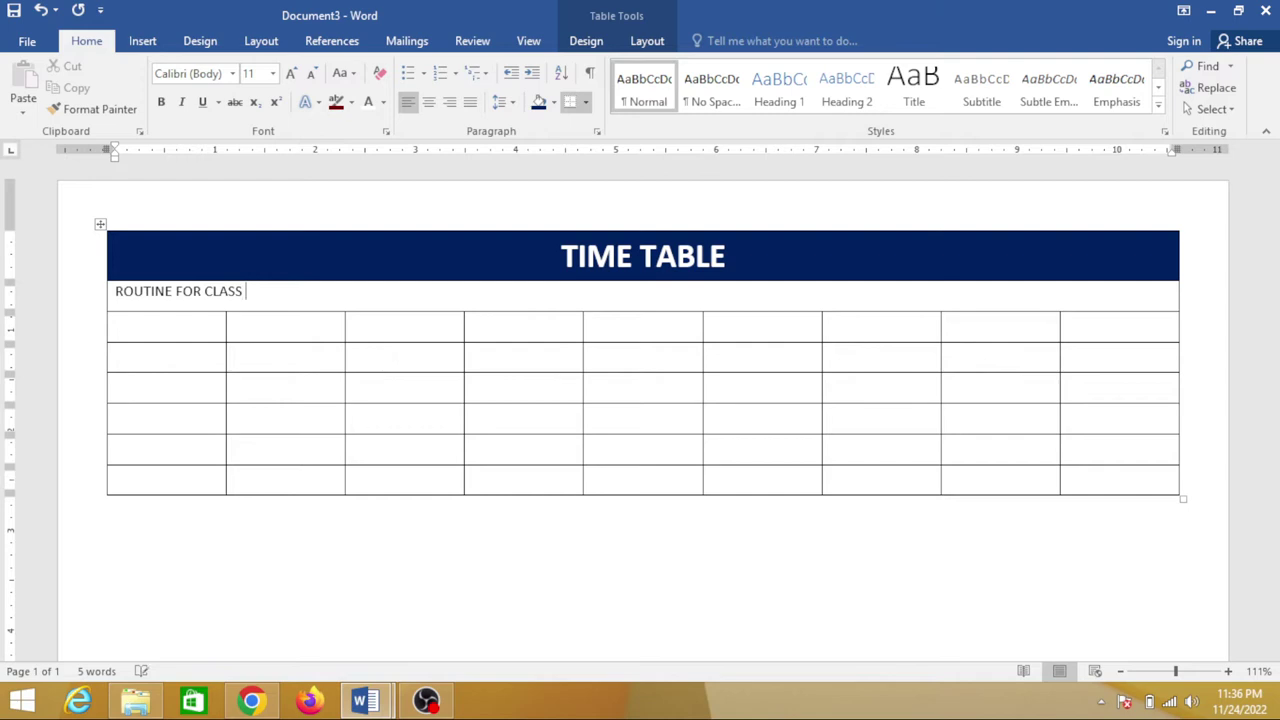
type(" 9TH")
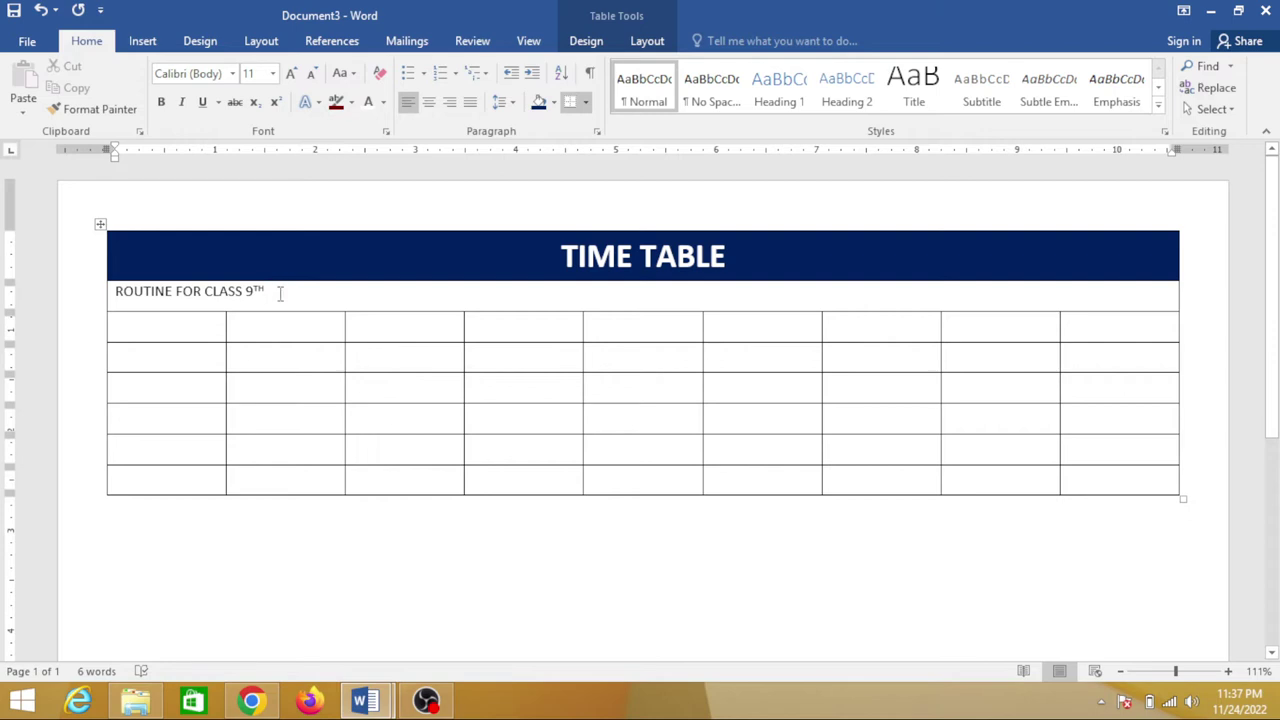
- Centre ROUTINE FOR CLASS 9TH at 18 pt, heighten its row and shade it yellow
left_click_drag(272, 291, 114, 291)
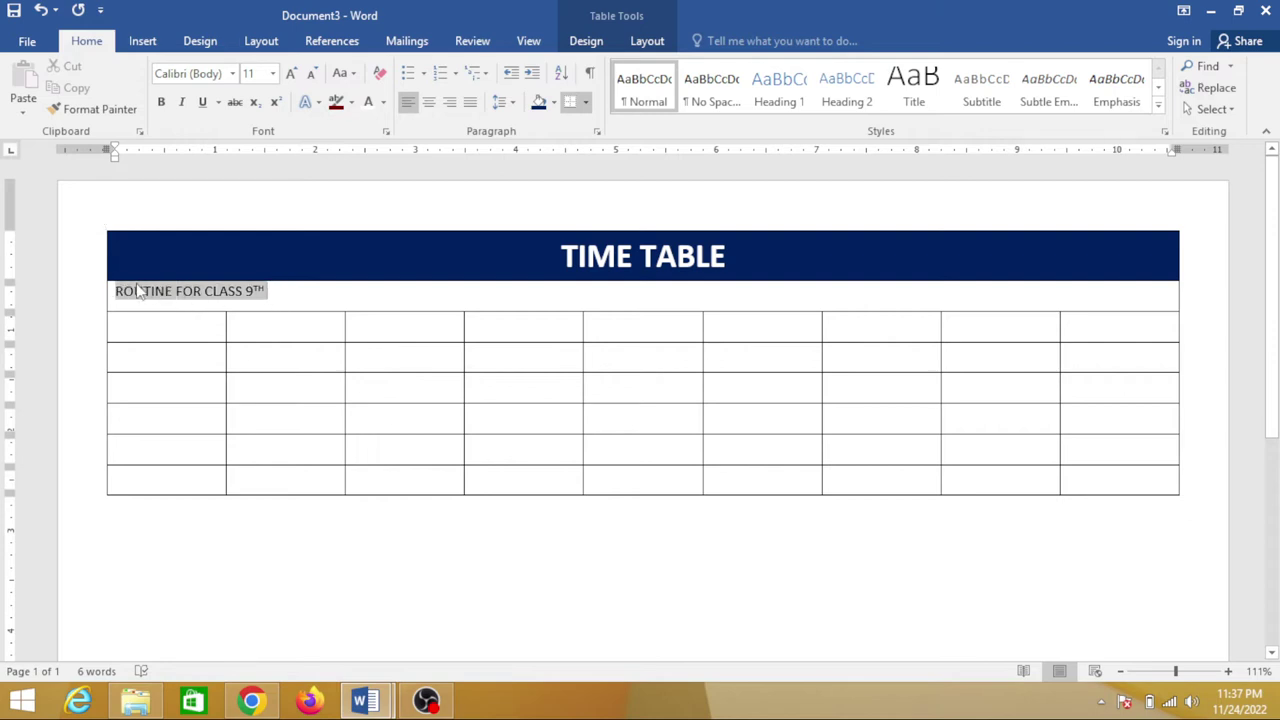
left_click(428, 103)
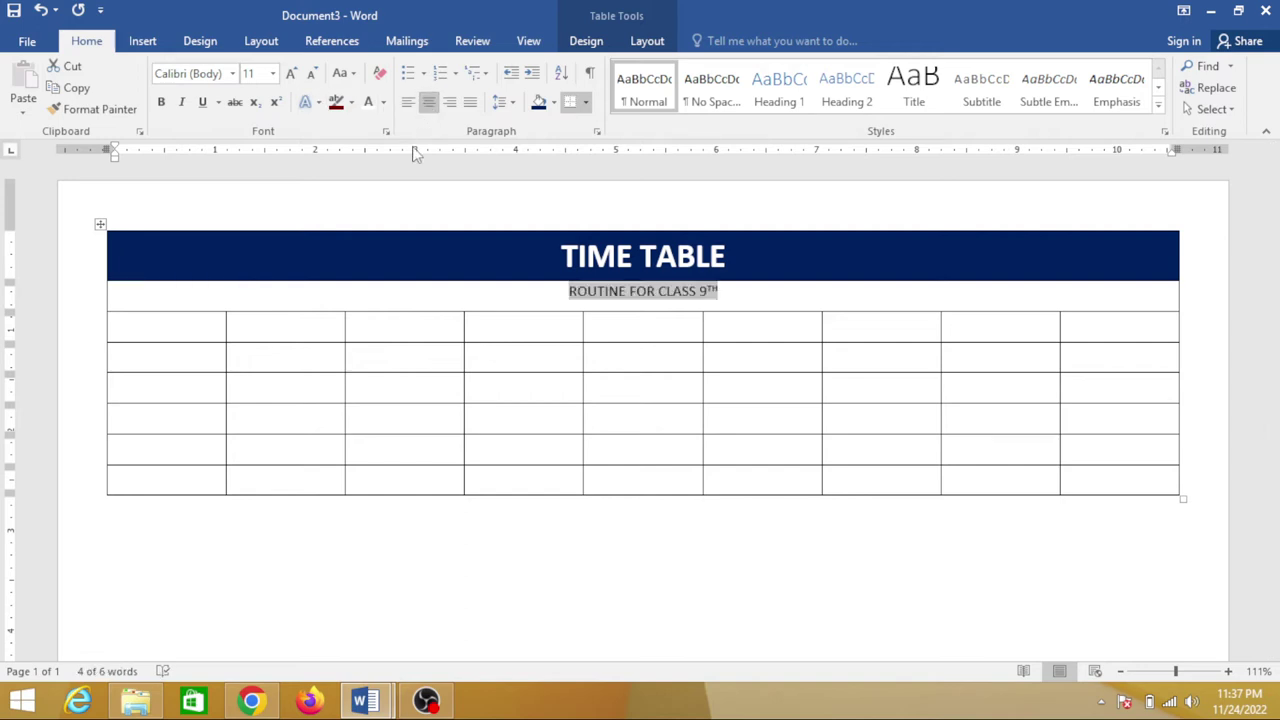
left_click(291, 75)
left_click(291, 75)
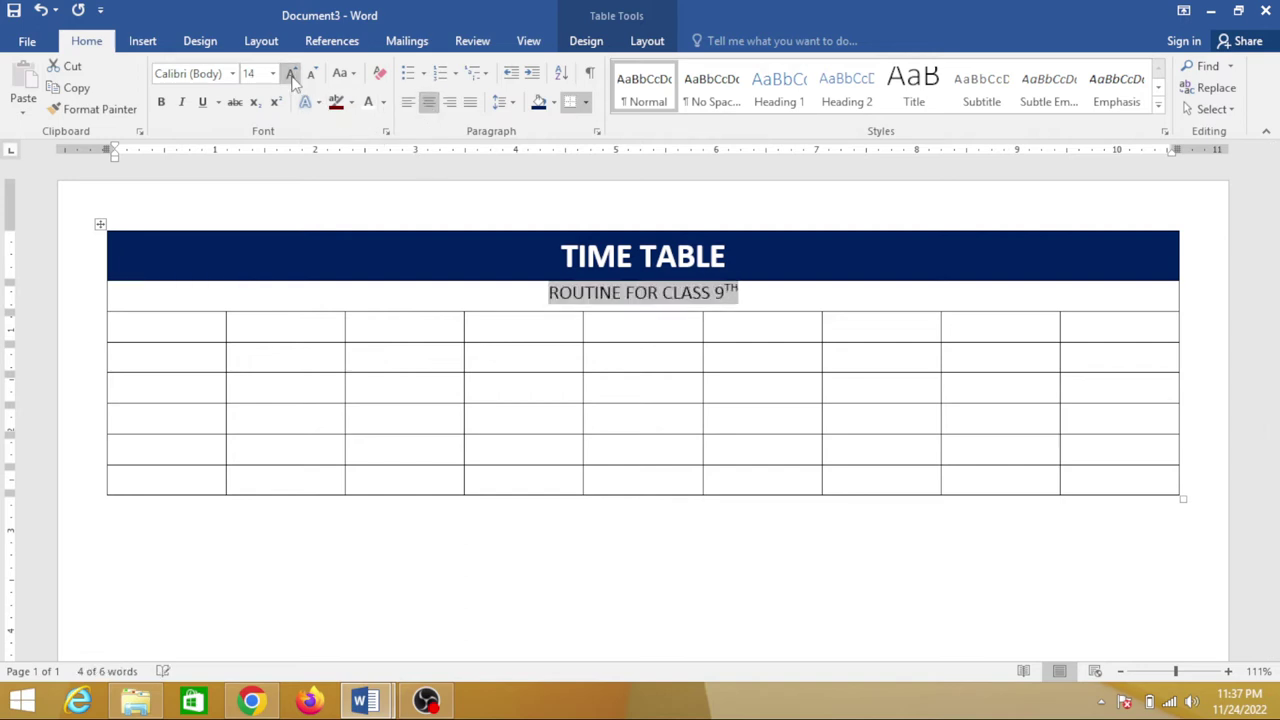
left_click(291, 75)
left_click(291, 75)
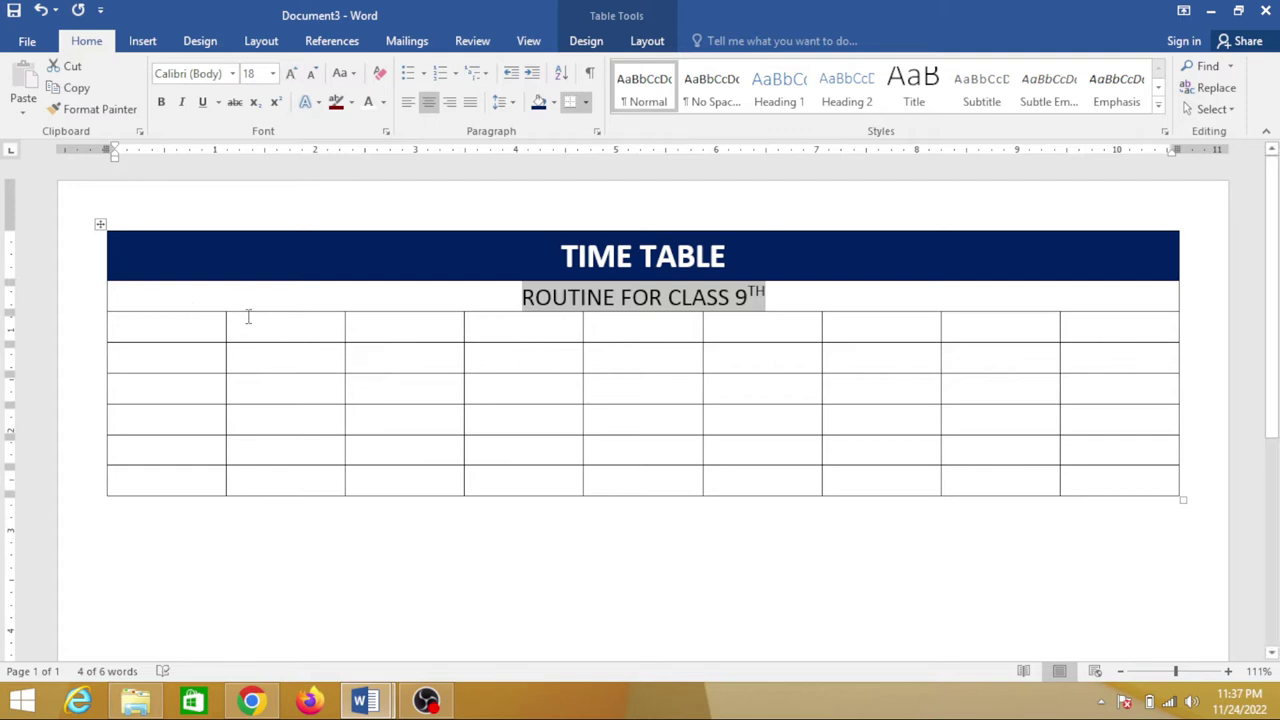
left_click_drag(249, 311, 249, 330)
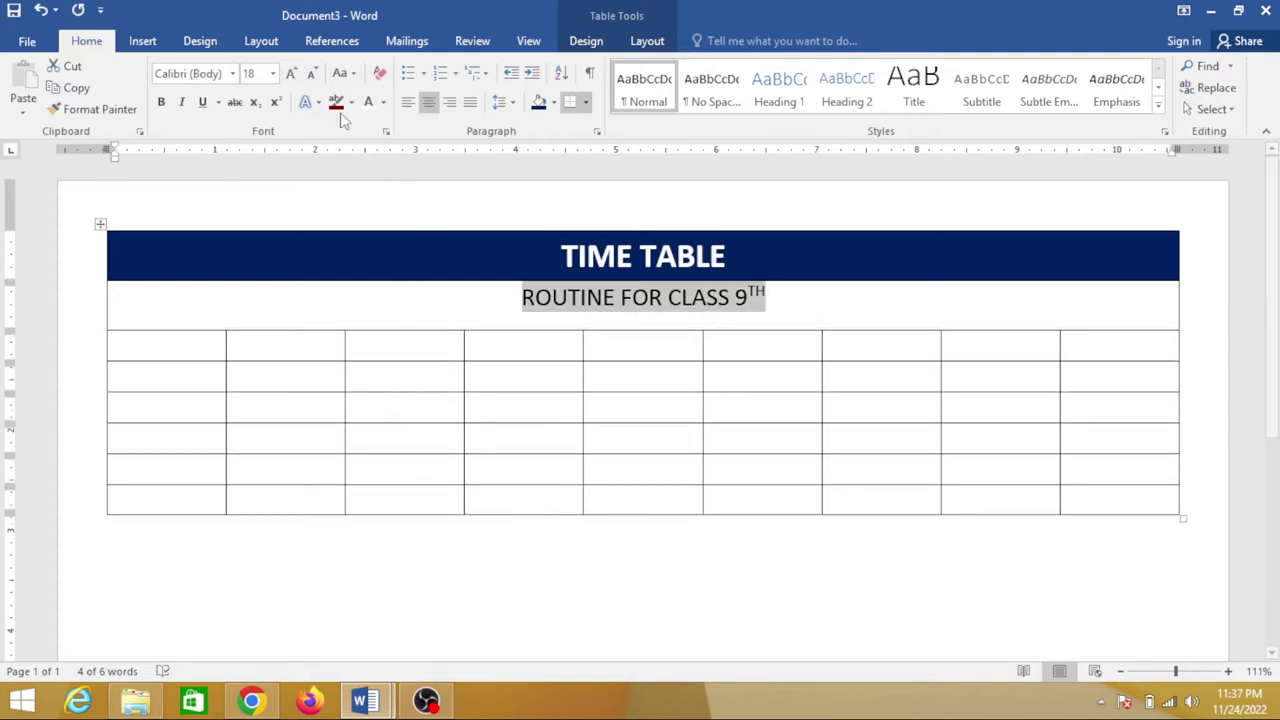
left_click(553, 102)
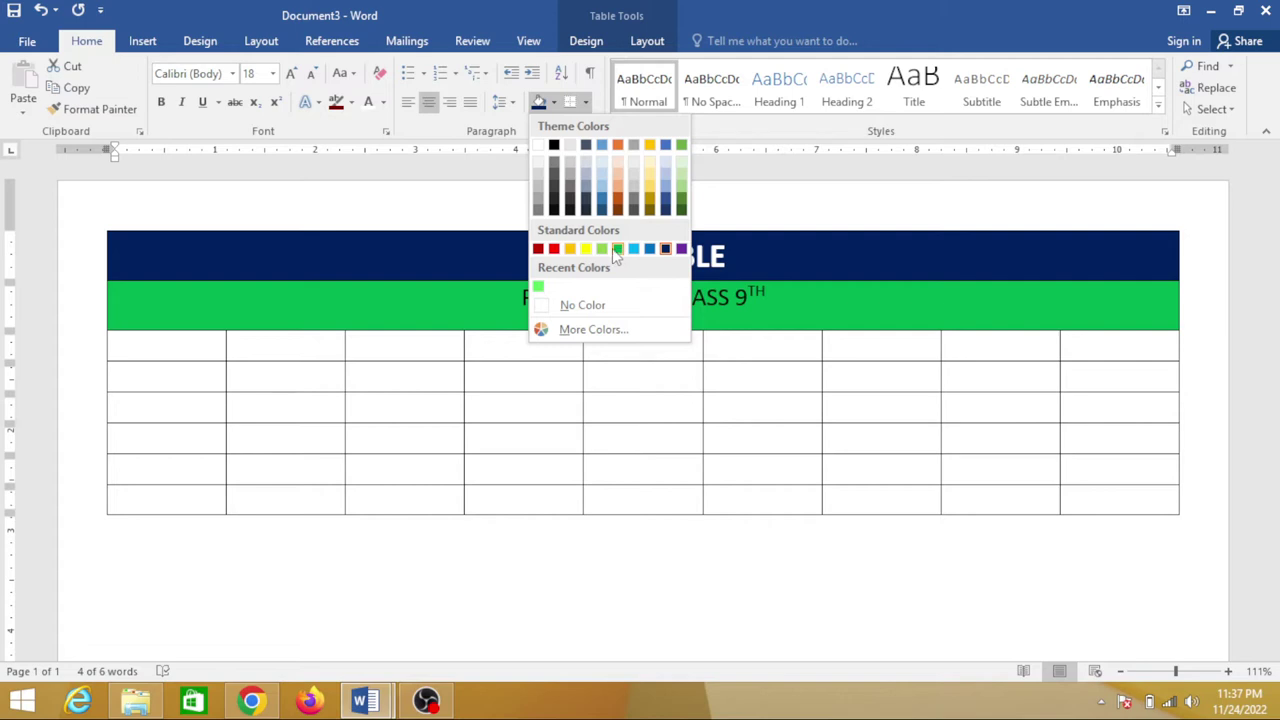
left_click(586, 250)
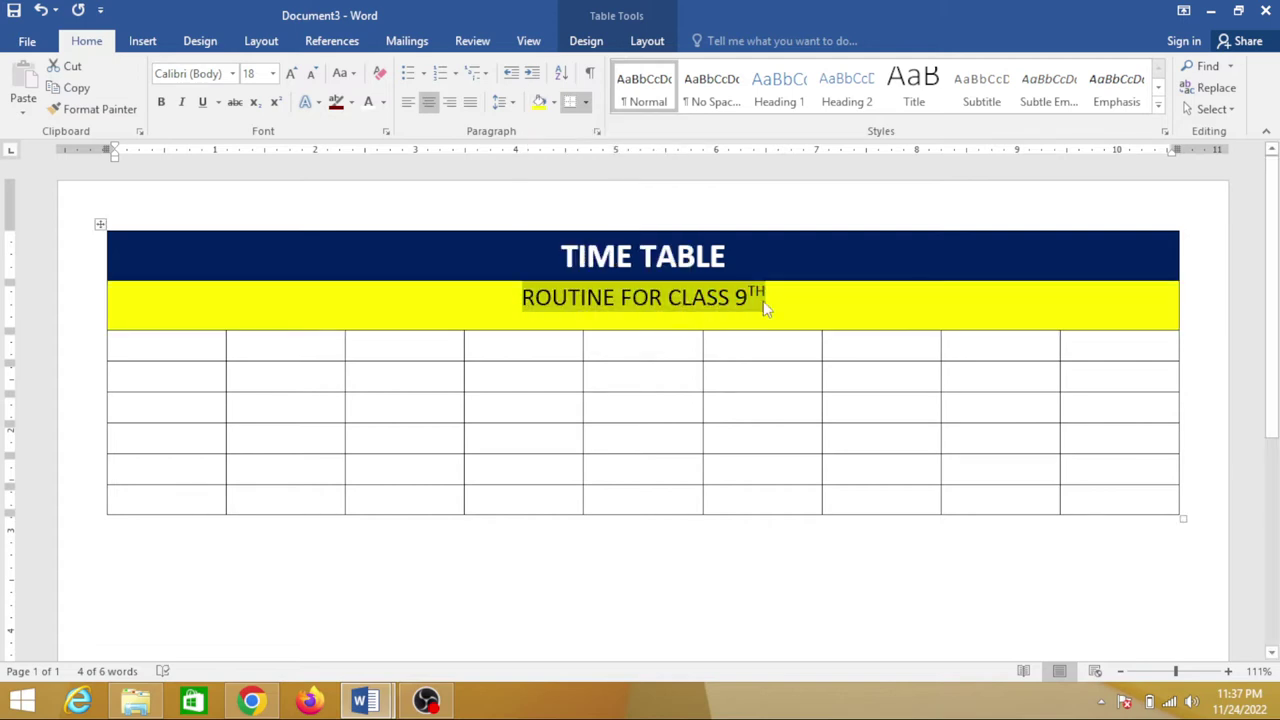
- Vertically centre the class row text, make it bold and apply the Arial Black font
left_click(638, 45)
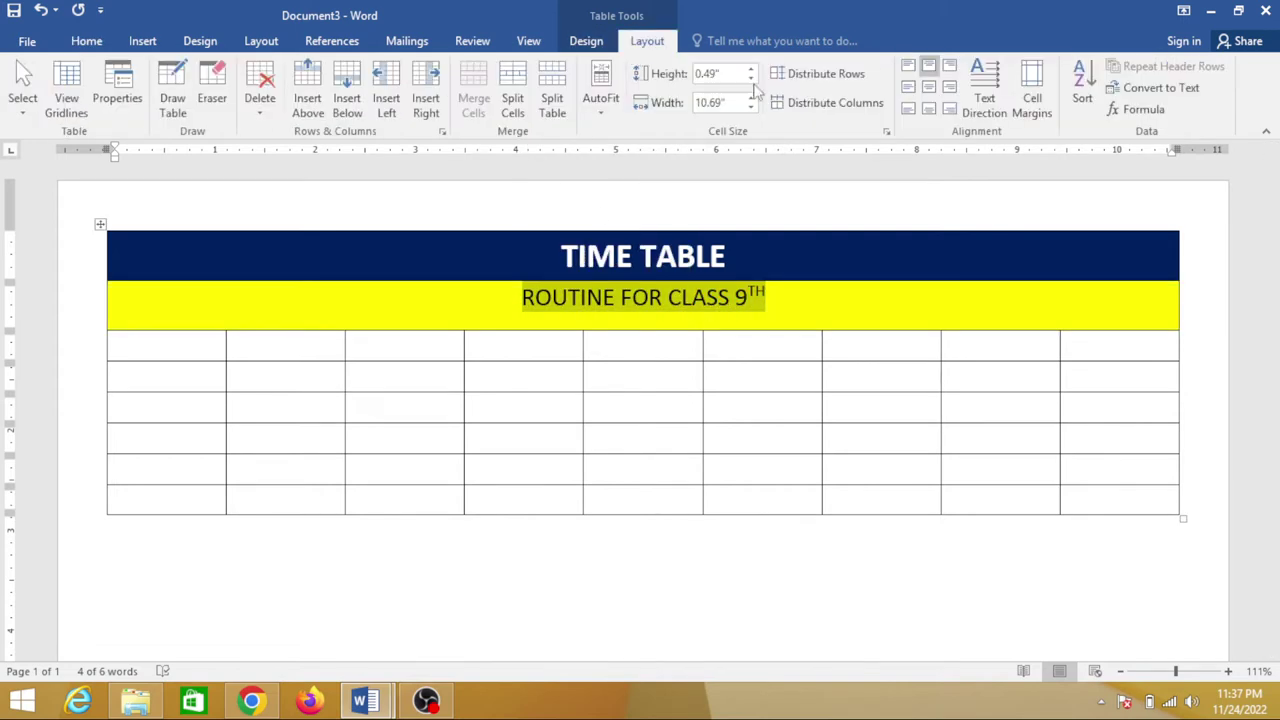
left_click(929, 87)
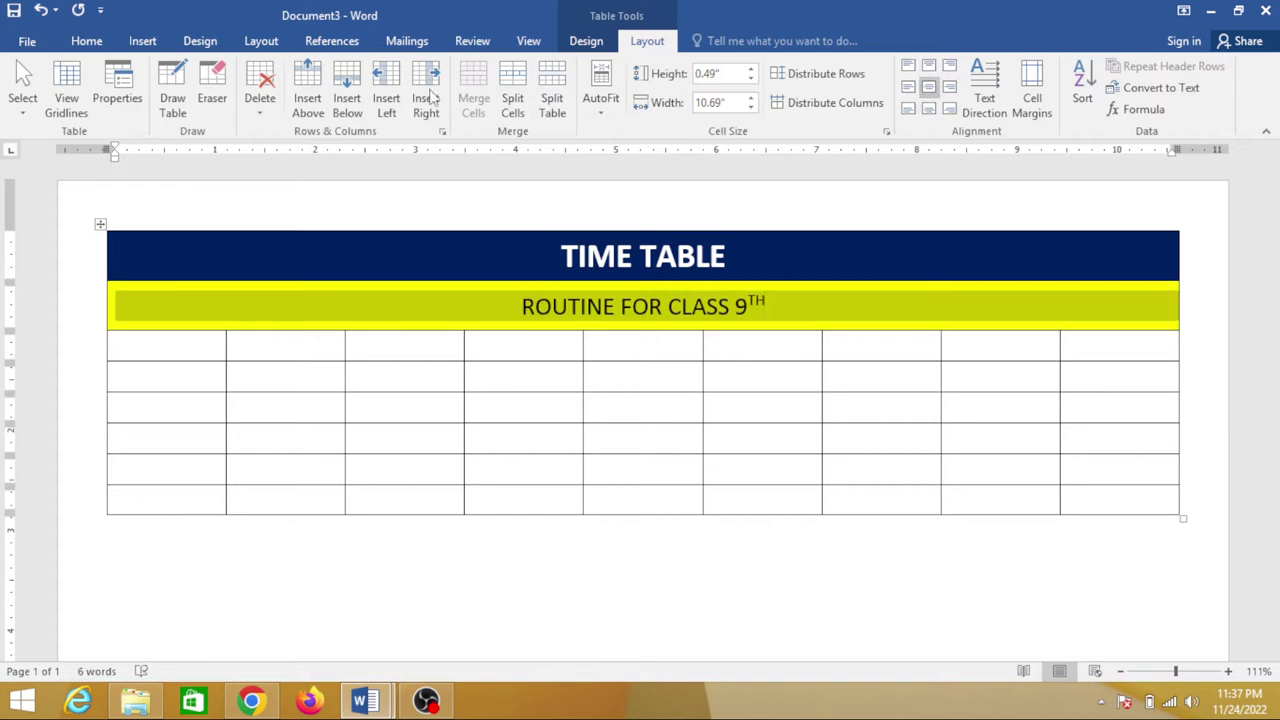
left_click(86, 40)
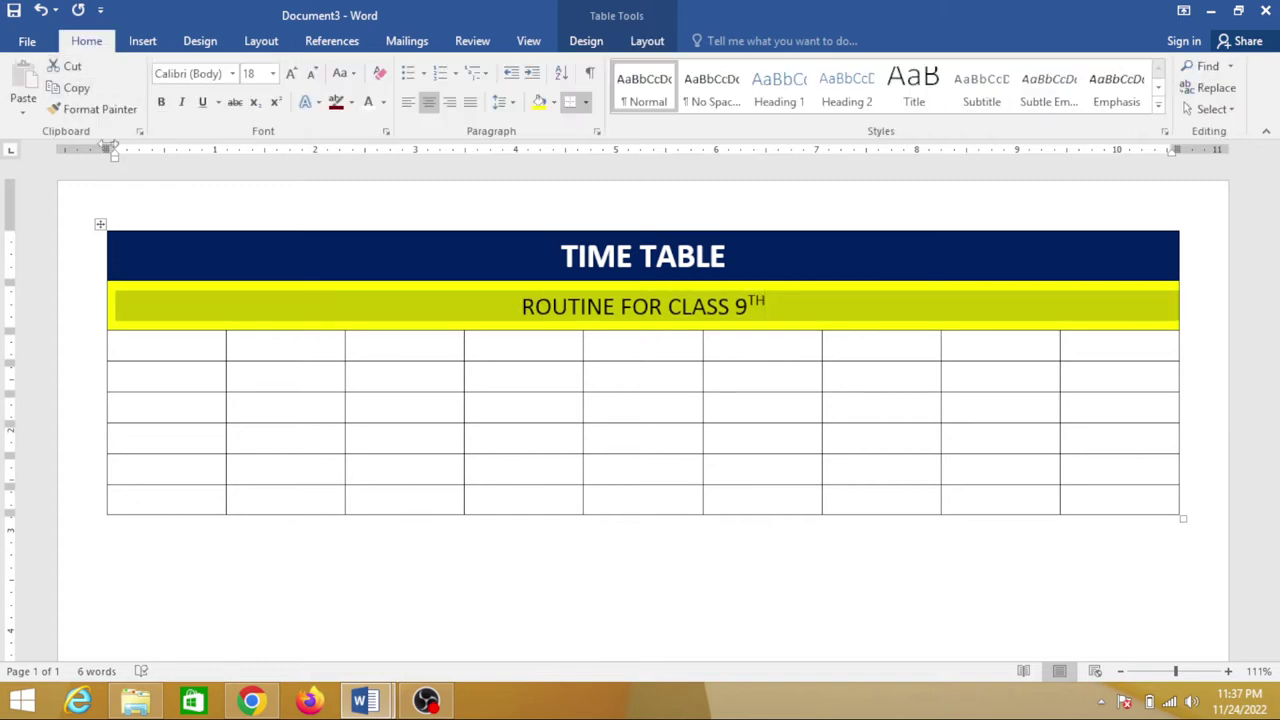
left_click(160, 103)
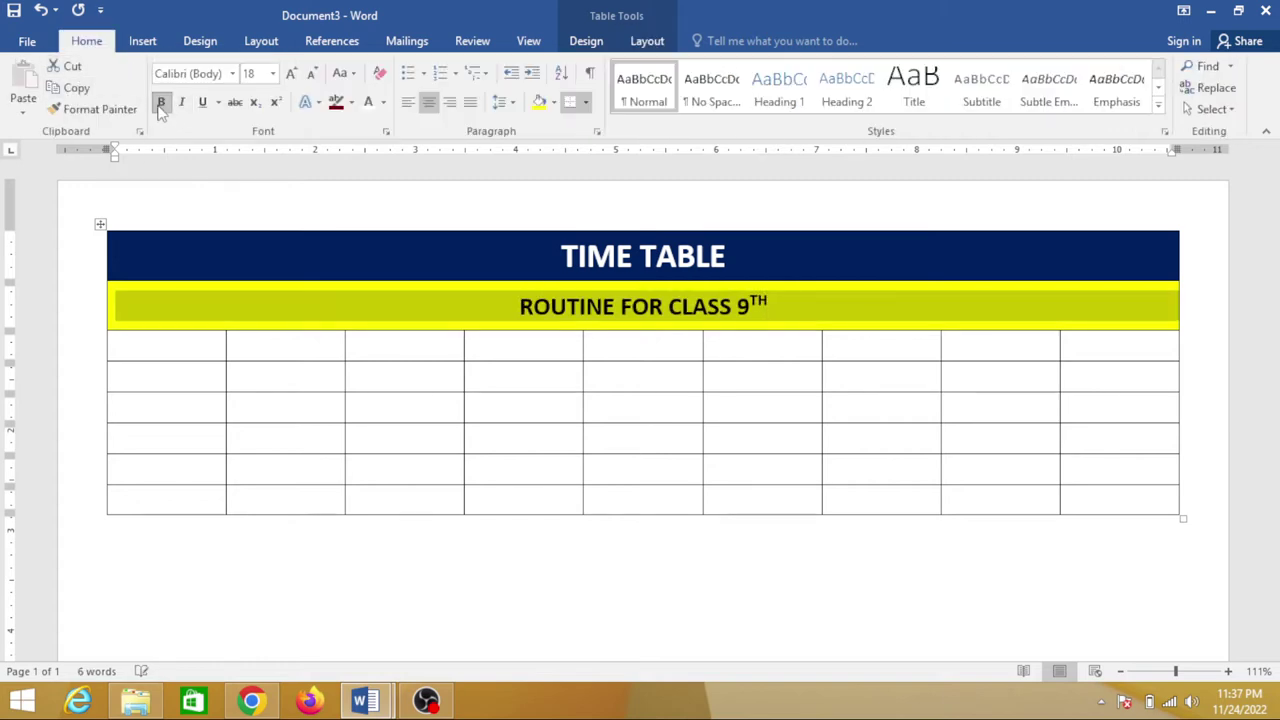
left_click(232, 73)
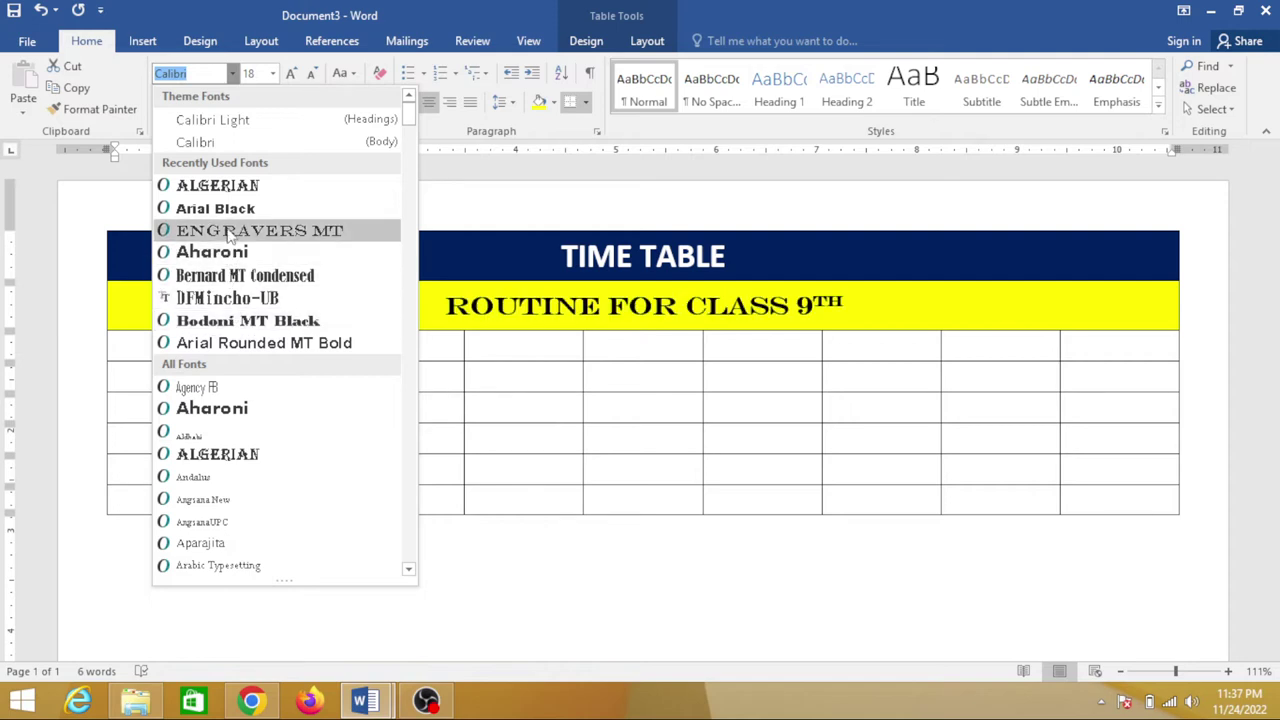
left_click(229, 218)
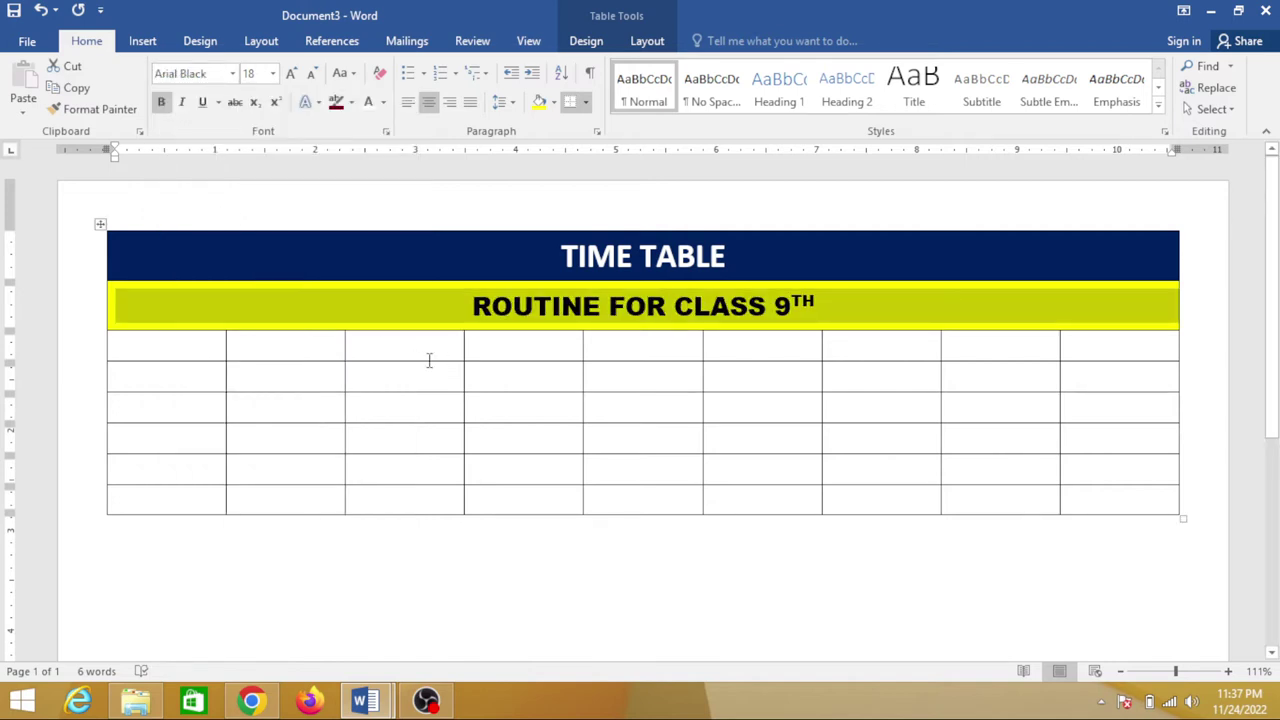
left_click(168, 345)
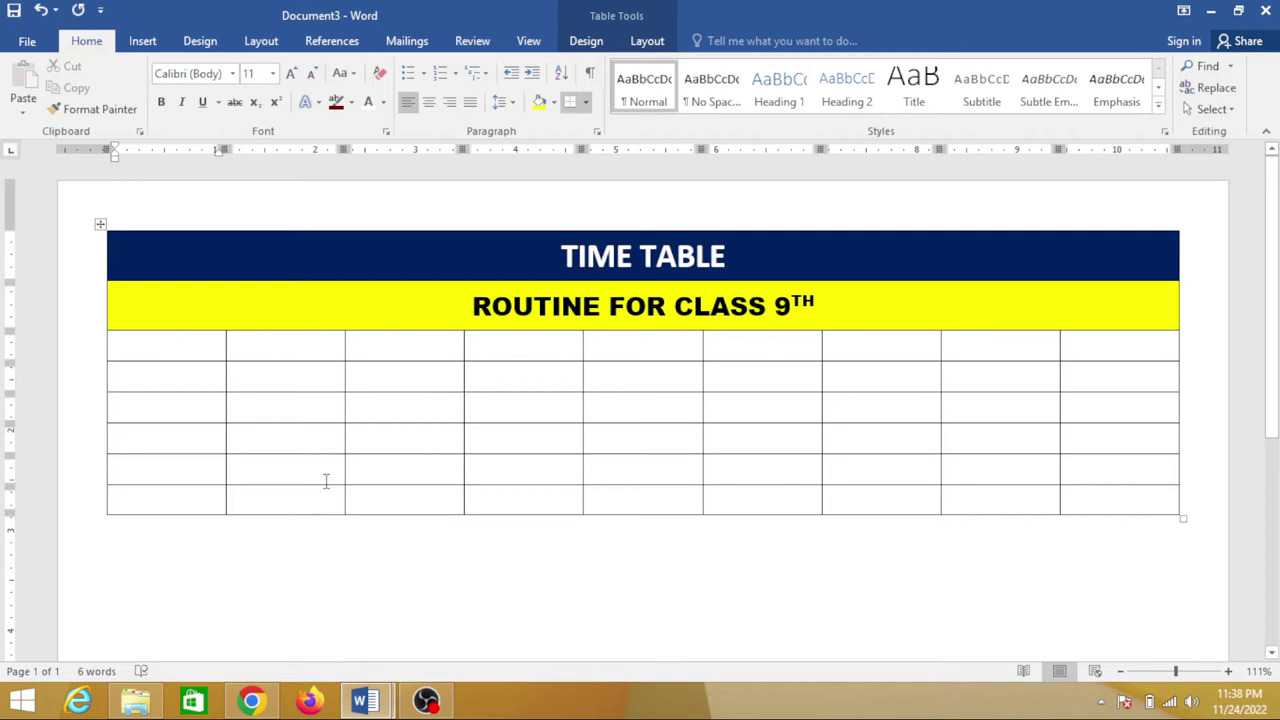
- Enter DAYS, MONDAY, TUESDAY, WEDNESDAY and THURSDAY down the first column
type("DA")
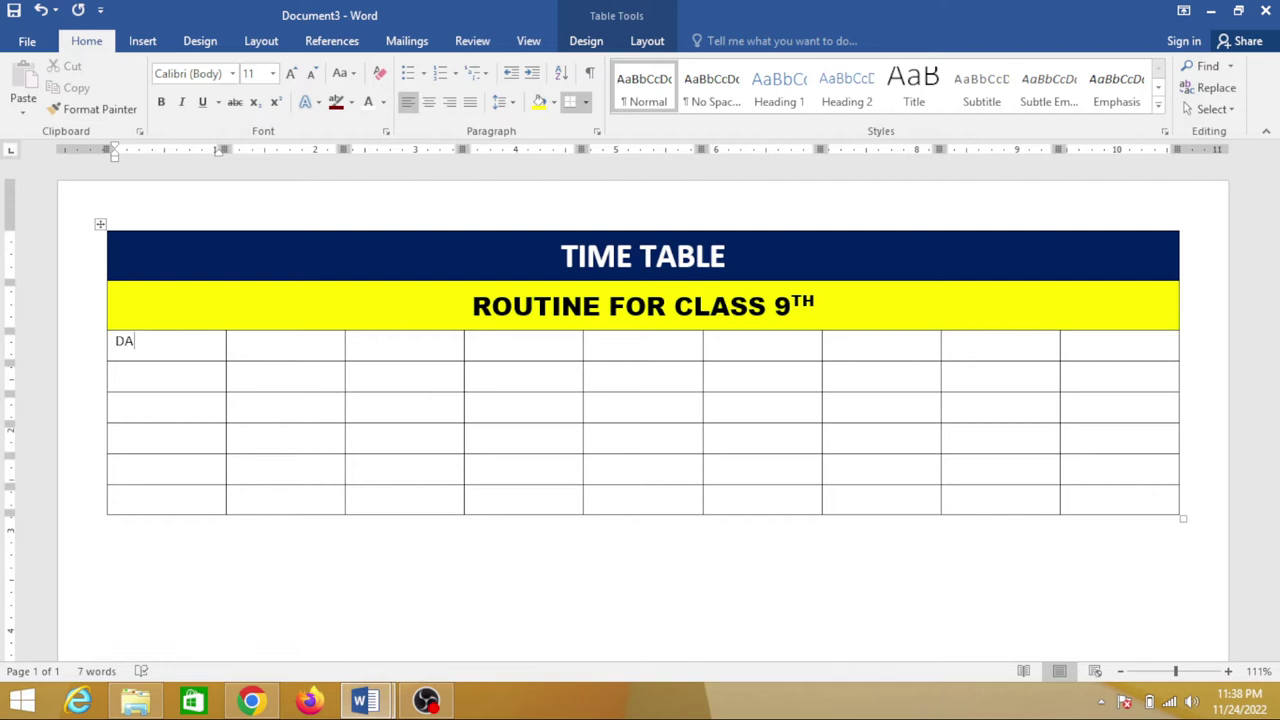
type("YS")
key("Down")
type("M")
type("OND")
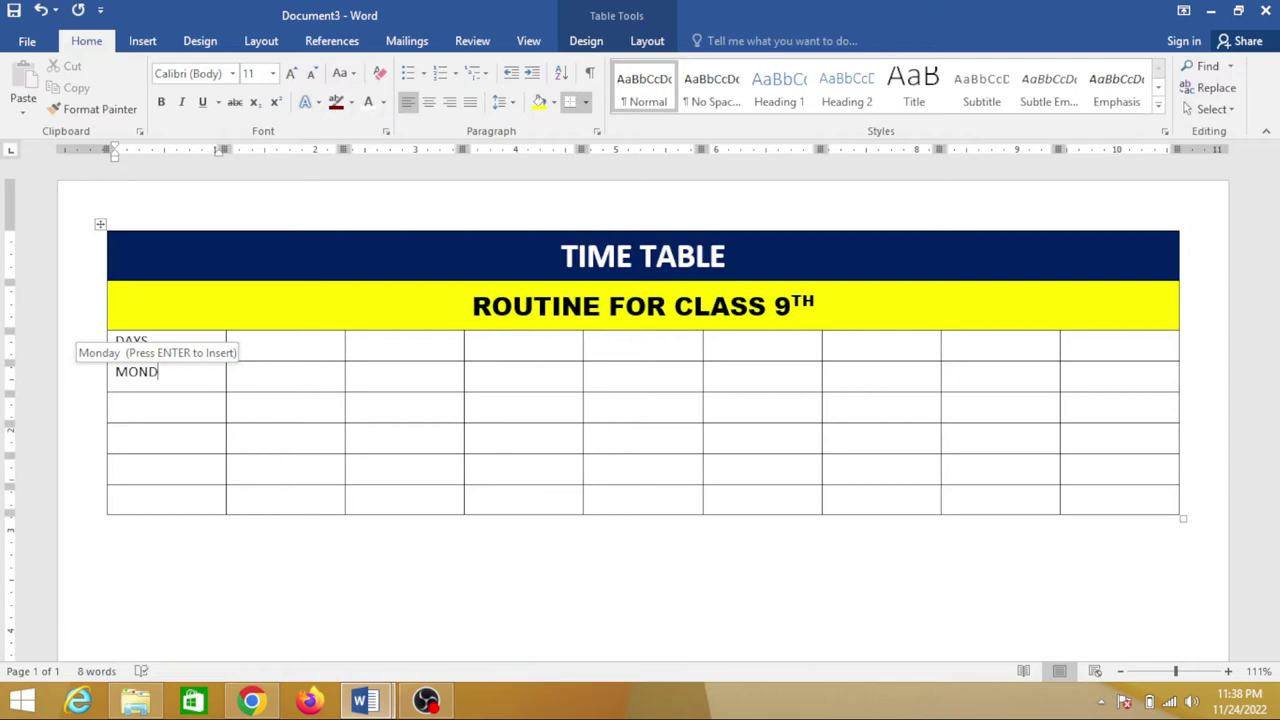
key("Return")
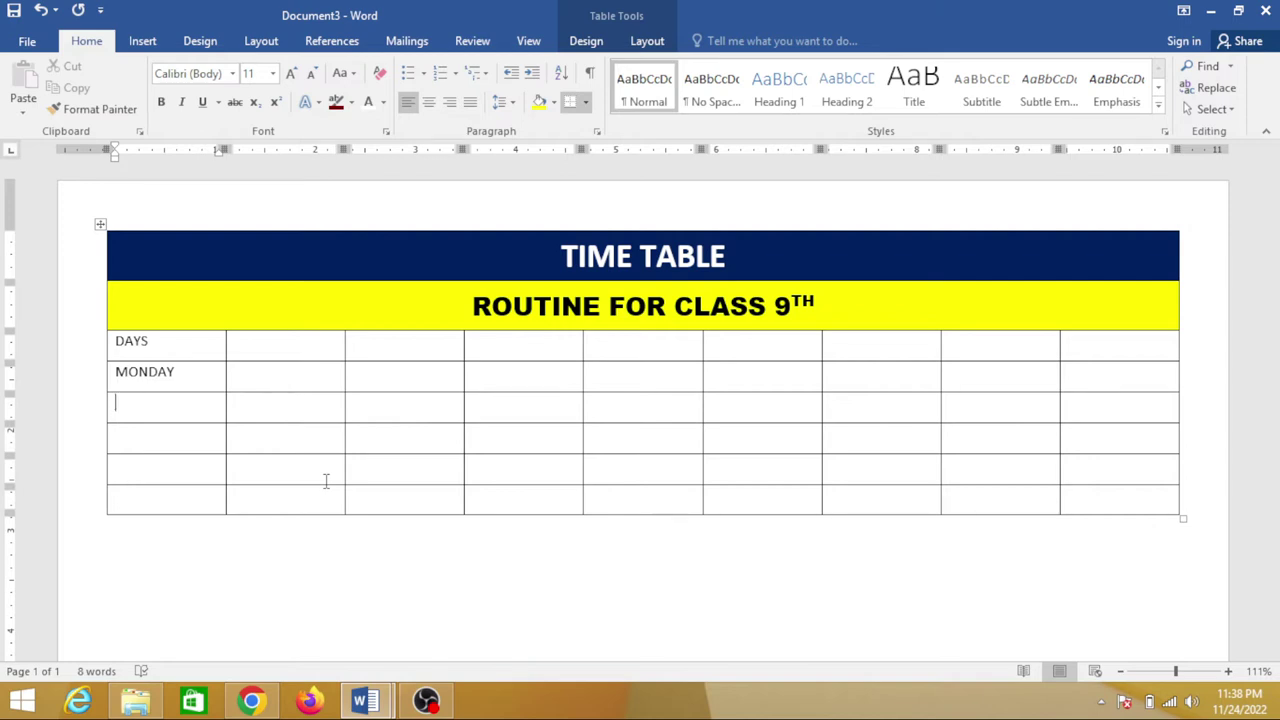
type("TUESD")
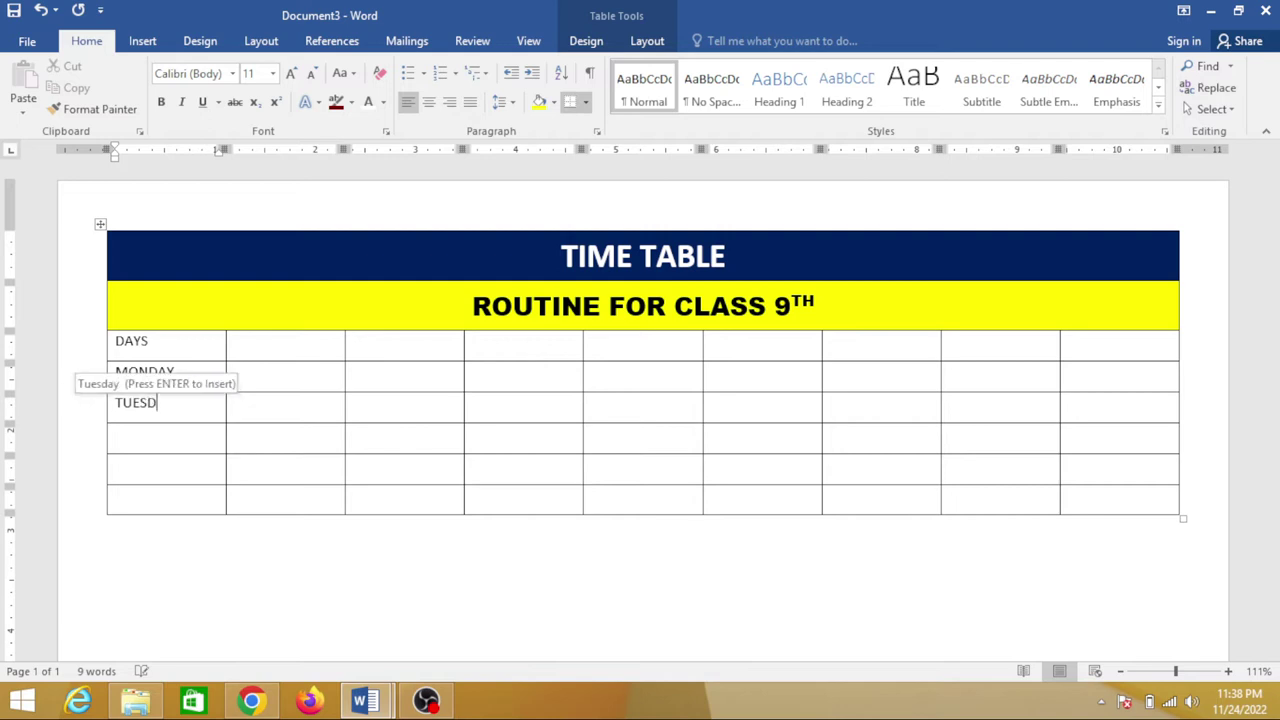
type("AY")
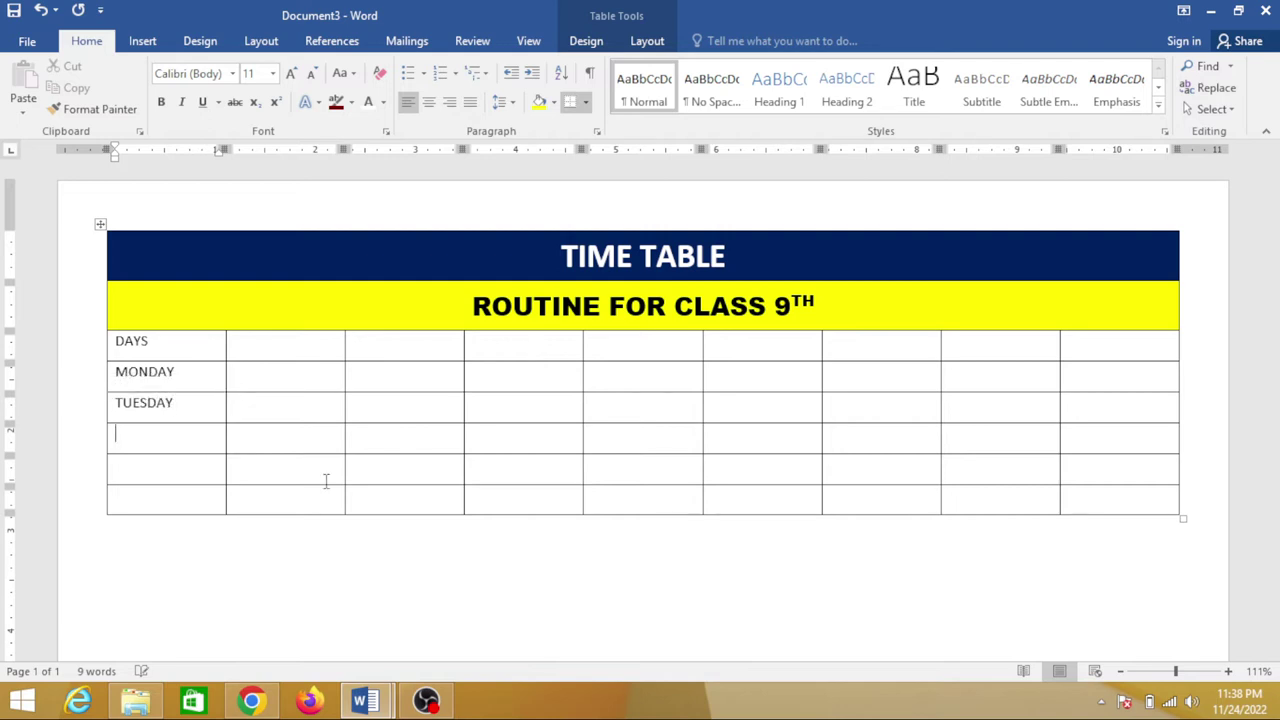
type("WE")
type("D")
type("NESDA")
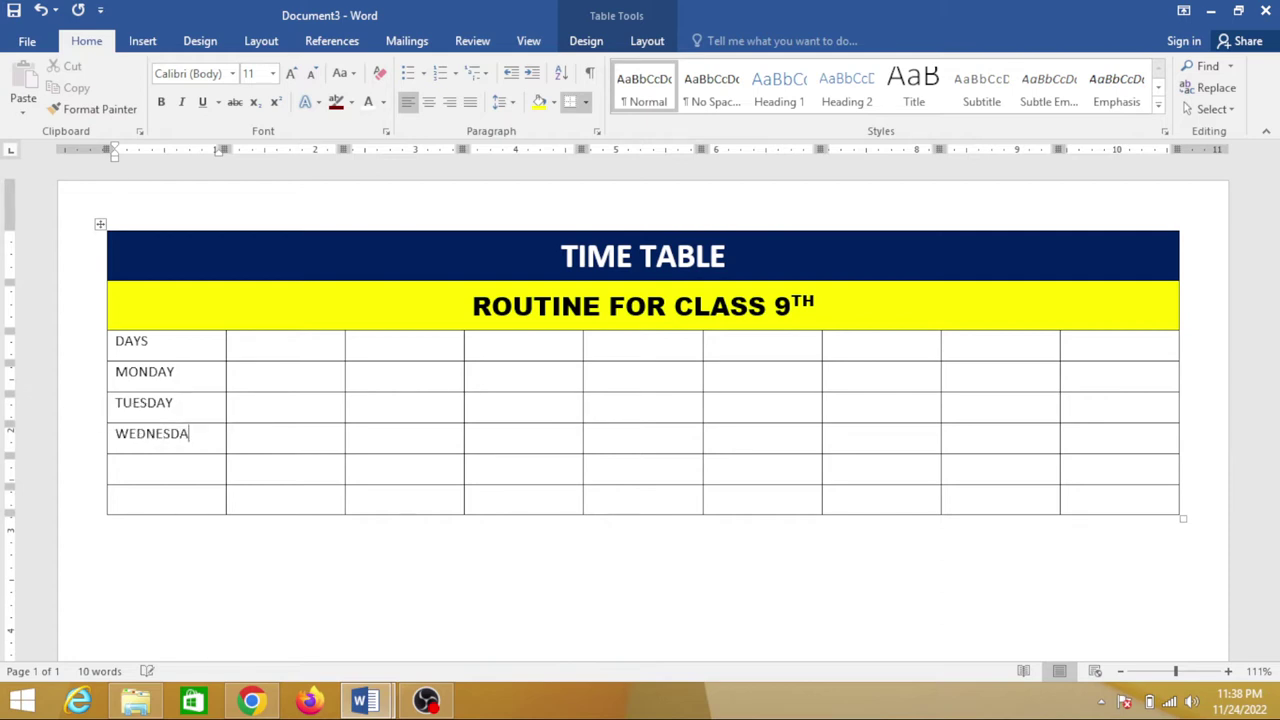
type("Y")
key("Down")
type("THU")
type("RSDAY")
- Enter FRIDAY, then add a new row and enter SATURDAY in it
key("Down")
type("F")
type("RIDAY")
key("BackSpace")
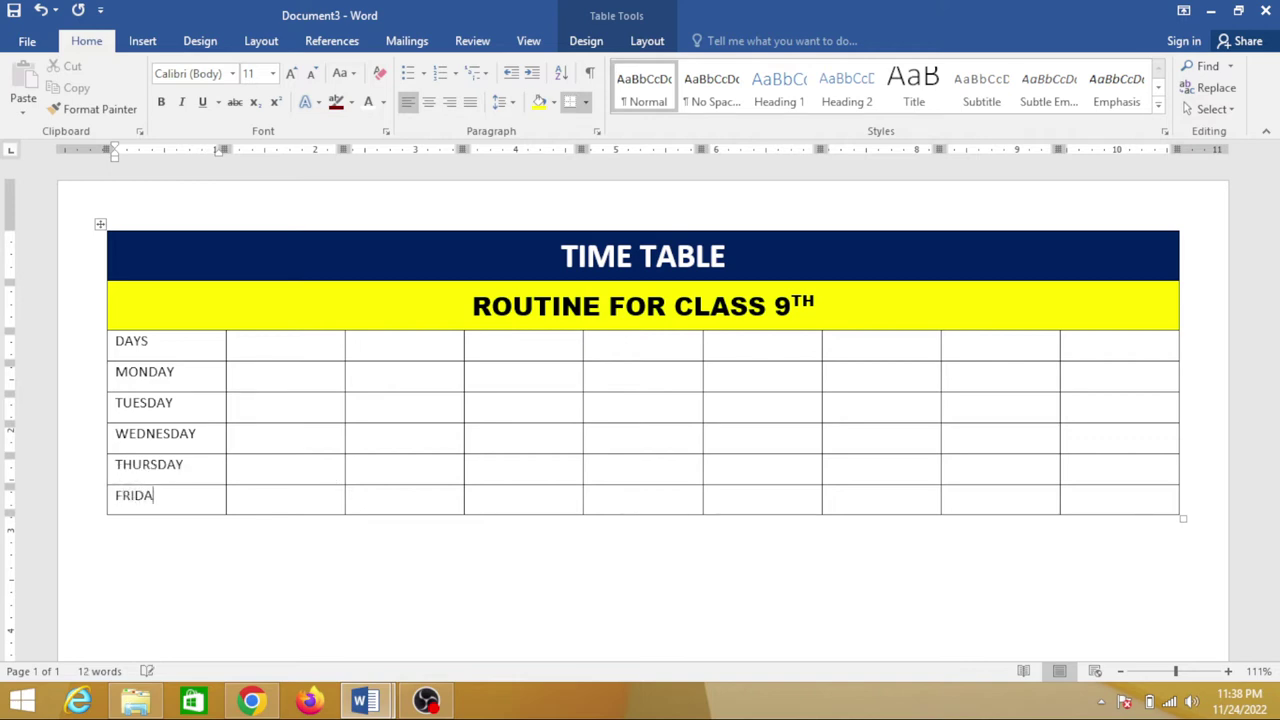
key("BackSpace")
key("BackSpace")
type("DAY")
key("Tab")
key("Tab")
key("Tab")
key("Tab")
key("Tab")
key("Tab")
key("Tab")
key("Tab")
key("Tab")
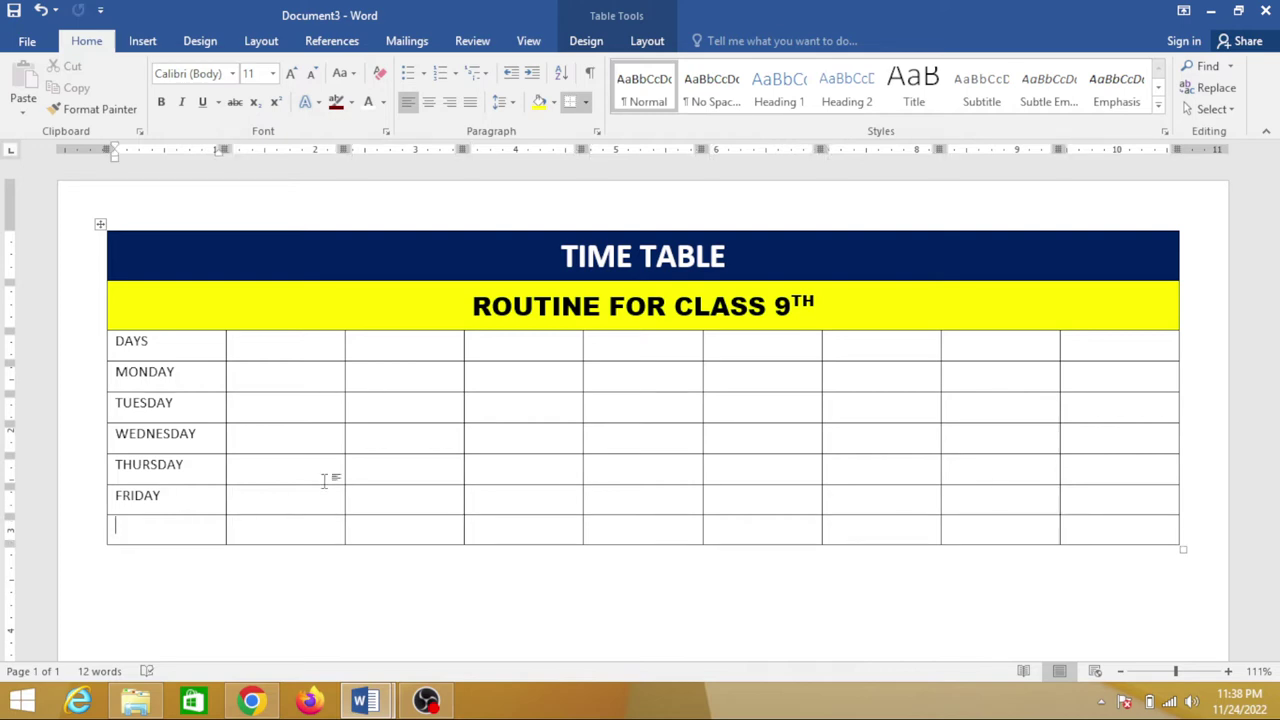
type("SAT")
type("UR")
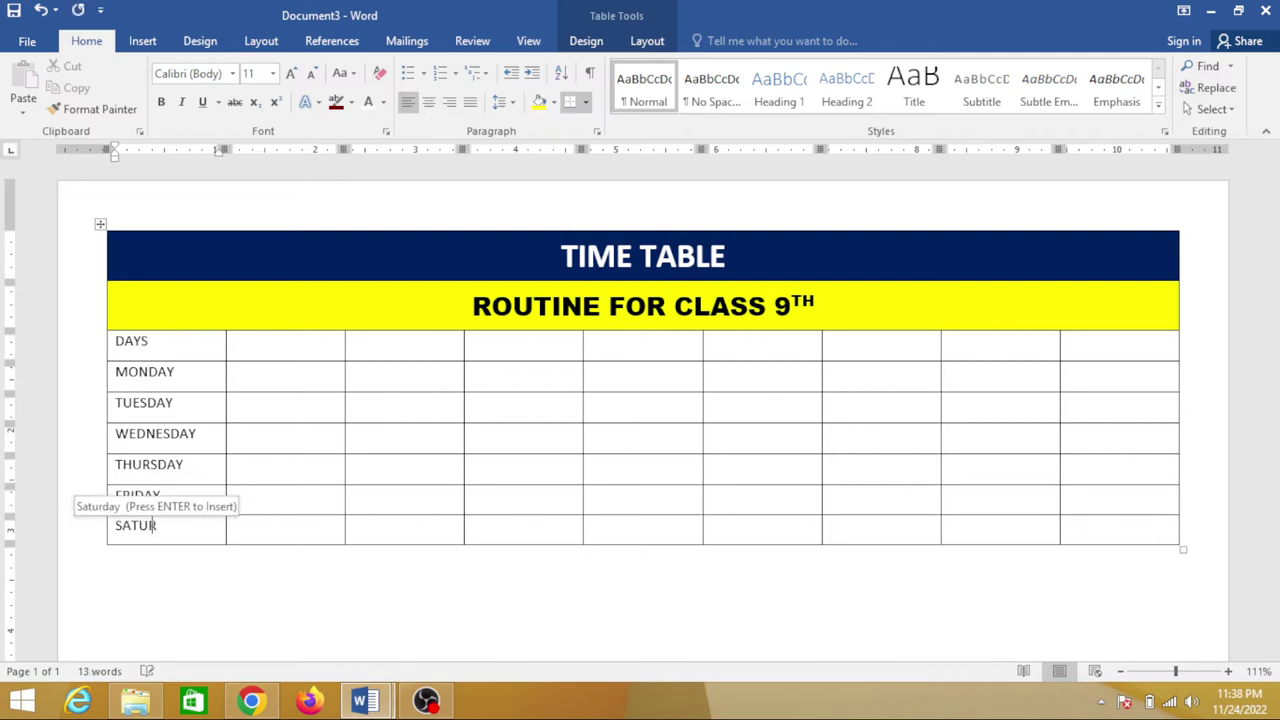
type("DAY")
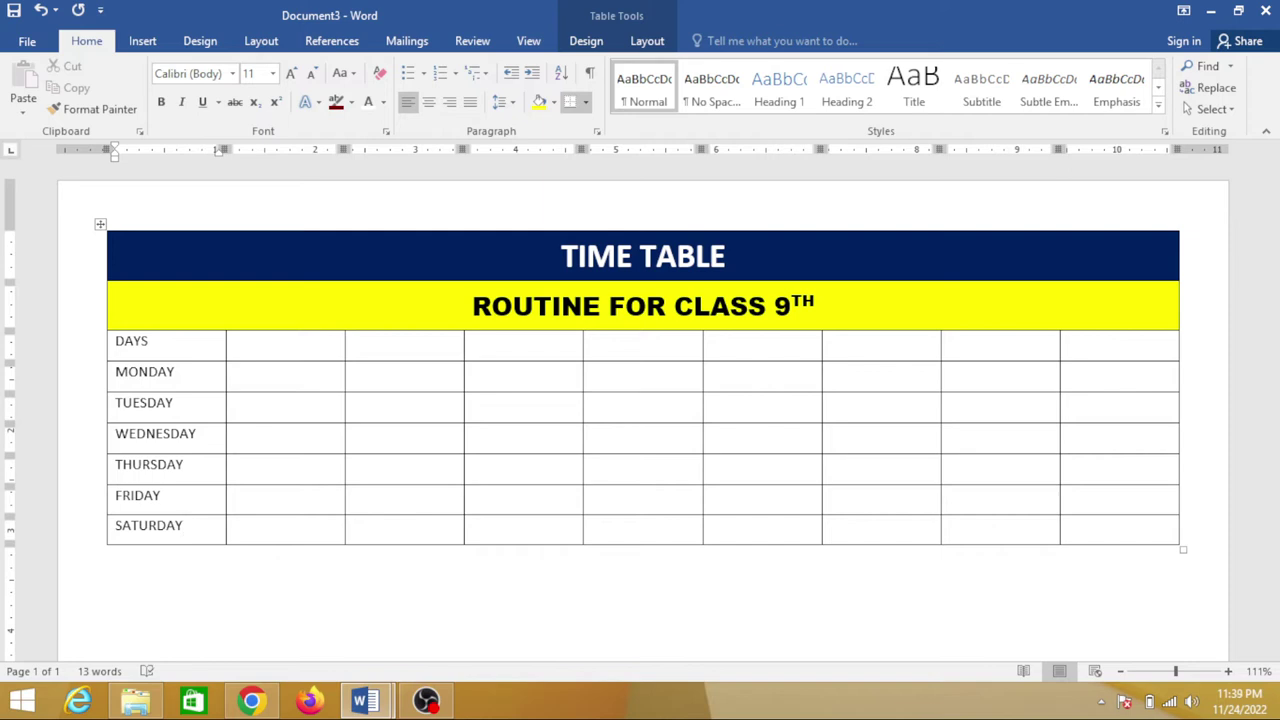
key("Tab")
- Type 1st, 2st, 3st and 4st across the header cells to the right of DAYS
left_click(308, 347)
type("1st")
key("Tab")
type("2ST")
key("BackSpace")
key("BackSpace")
key("BackSpace")
type("s")
type("t")
key("Tab")
type("3s")
type("t")
key("Tab")
type("4st")
- Superscript the 'st' suffix in the 4st, 3st and 2st headings
scroll(624, 356, "up", 1)
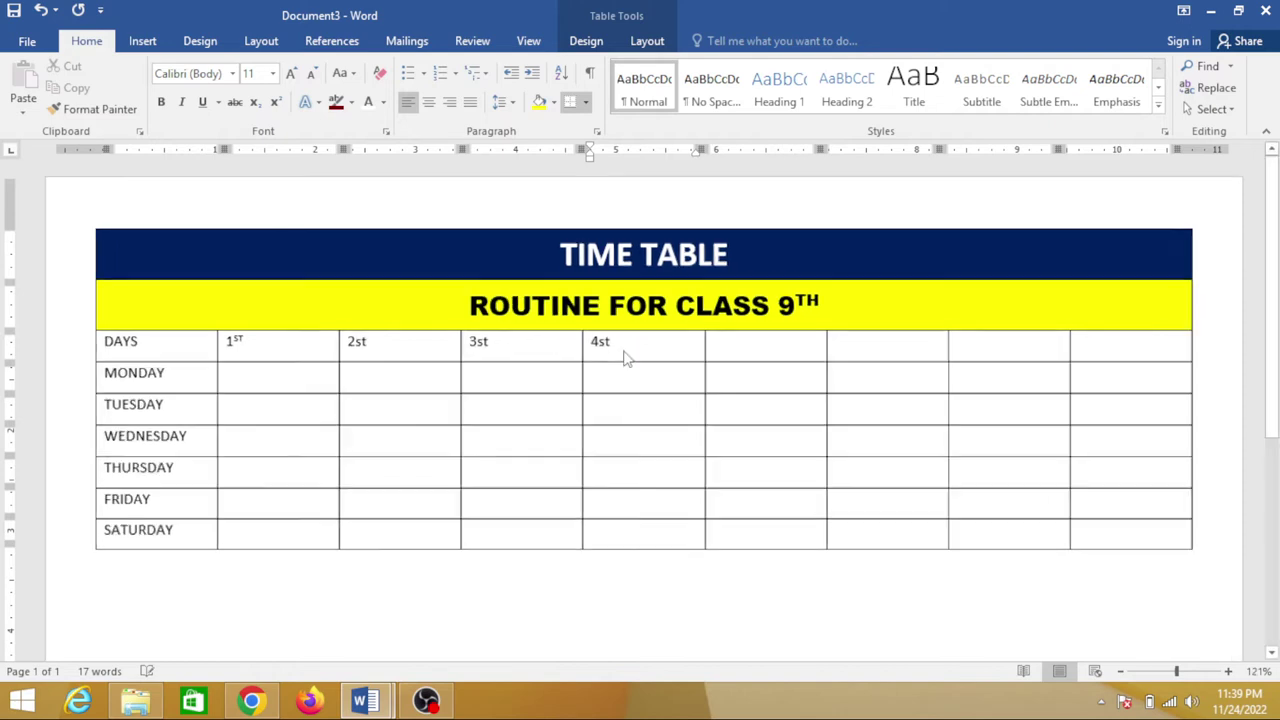
left_click_drag(614, 341, 599, 341)
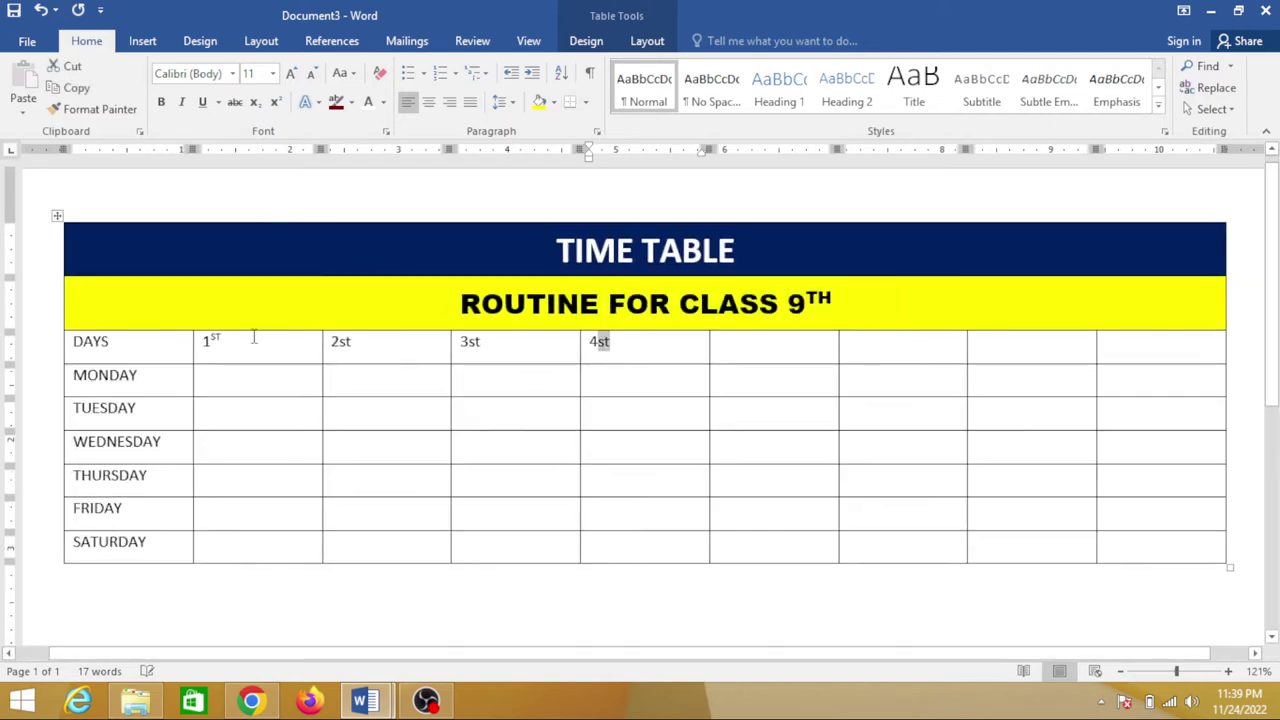
left_click(275, 104)
left_click_drag(484, 341, 469, 341)
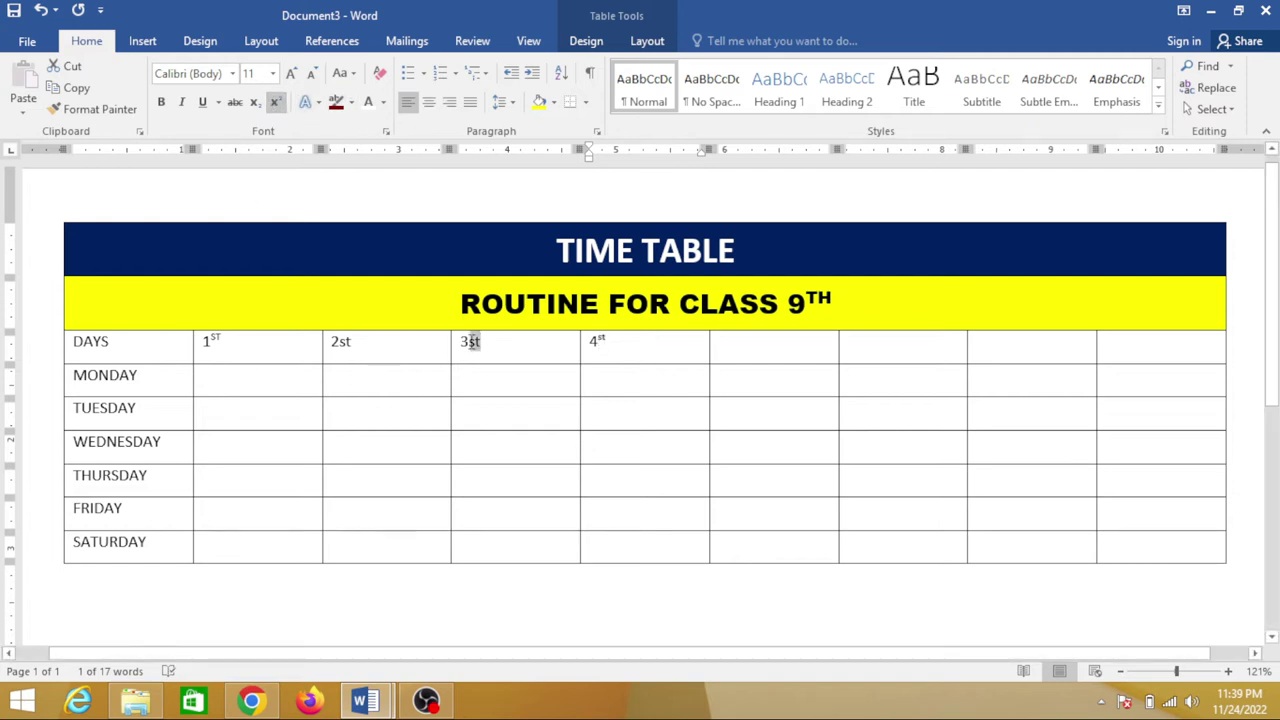
left_click(275, 103)
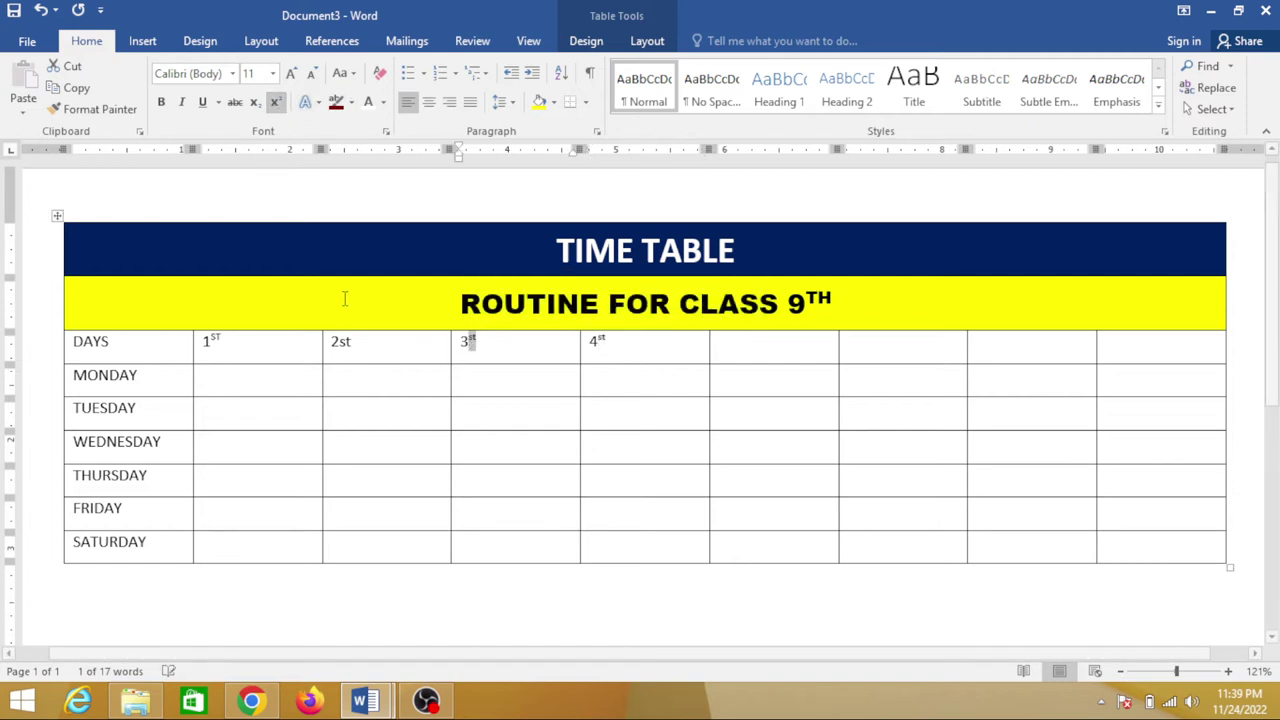
left_click_drag(353, 341, 337, 342)
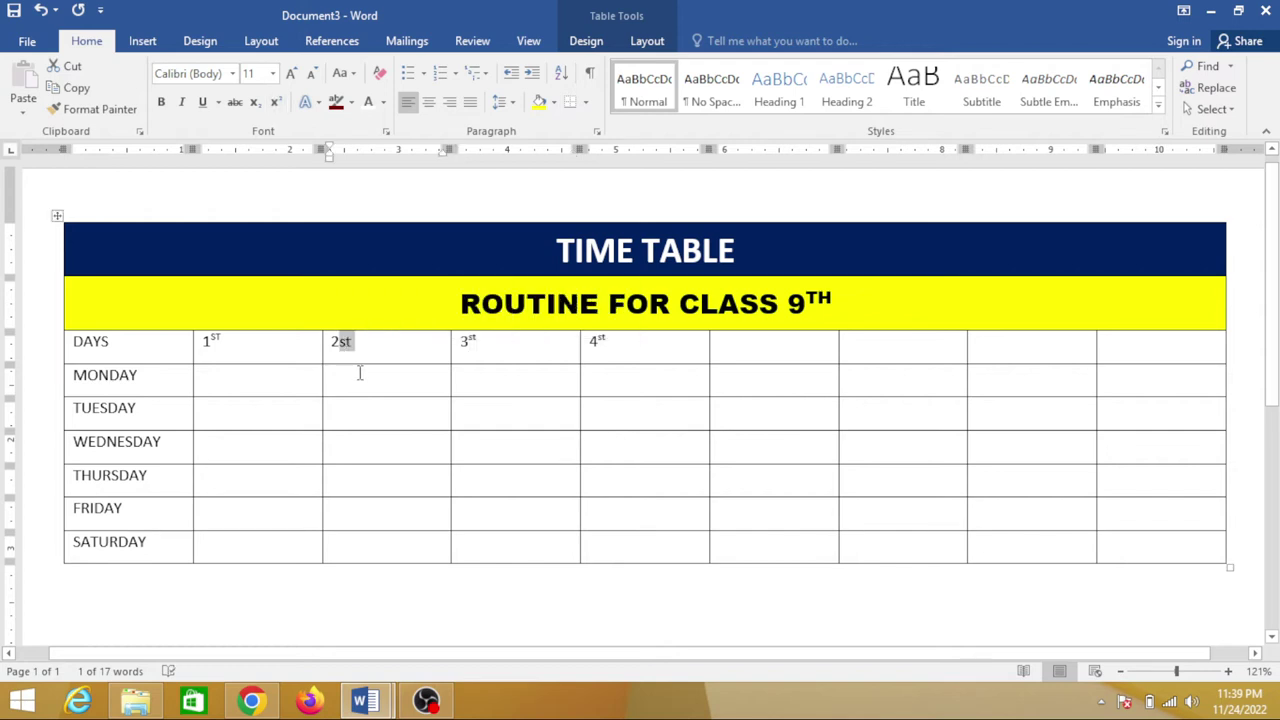
key("ctrl+shift+equal")
left_click(356, 355)
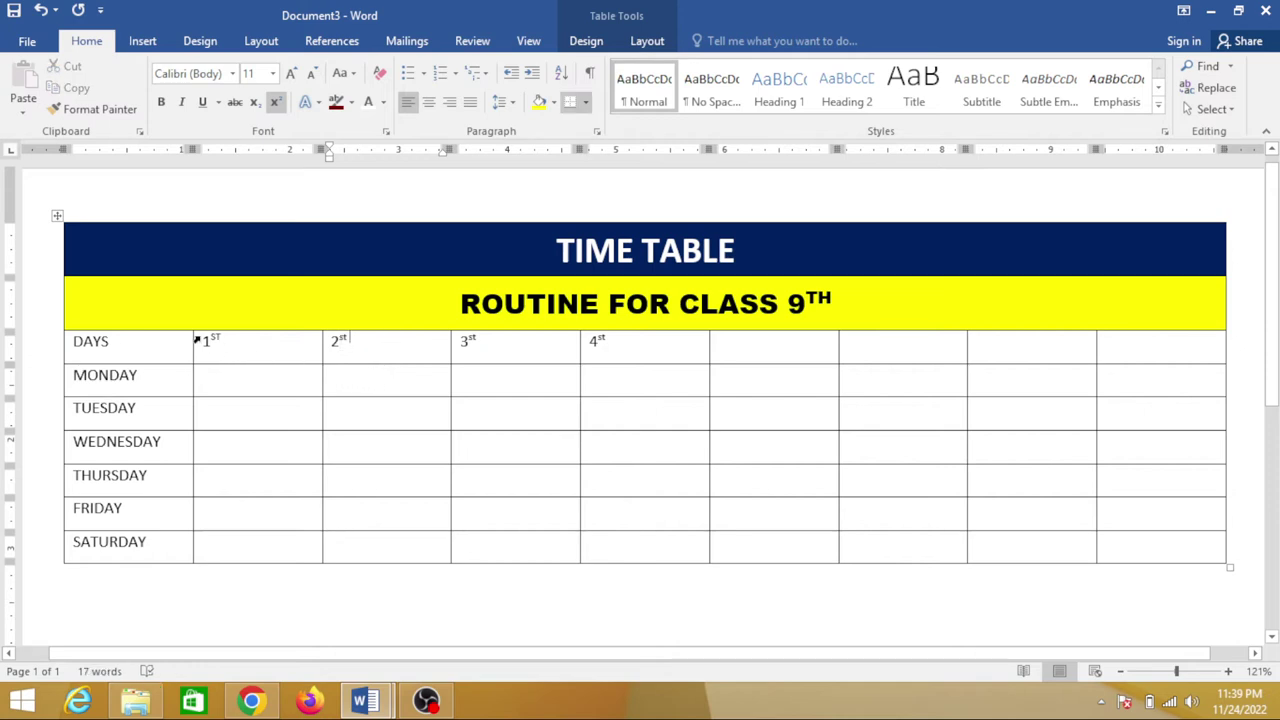
- Center-align the four period header cells
left_click_drag(199, 340, 596, 358)
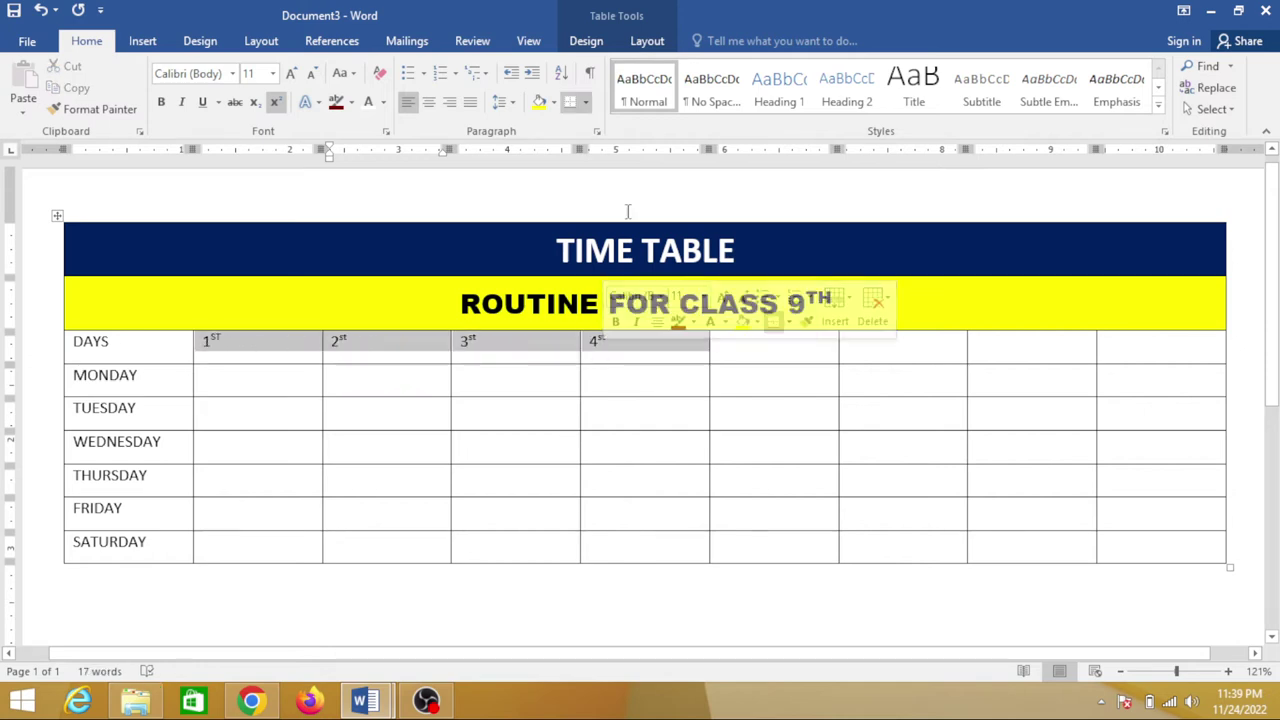
left_click(647, 41)
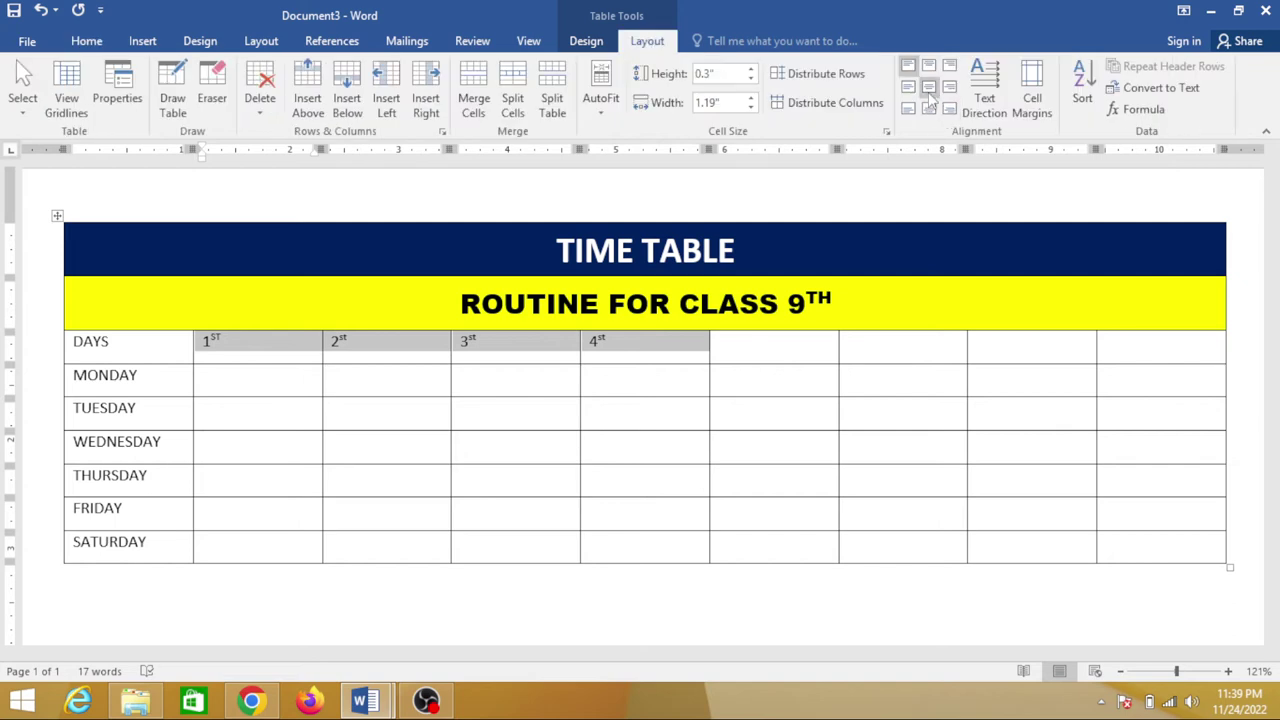
left_click(929, 87)
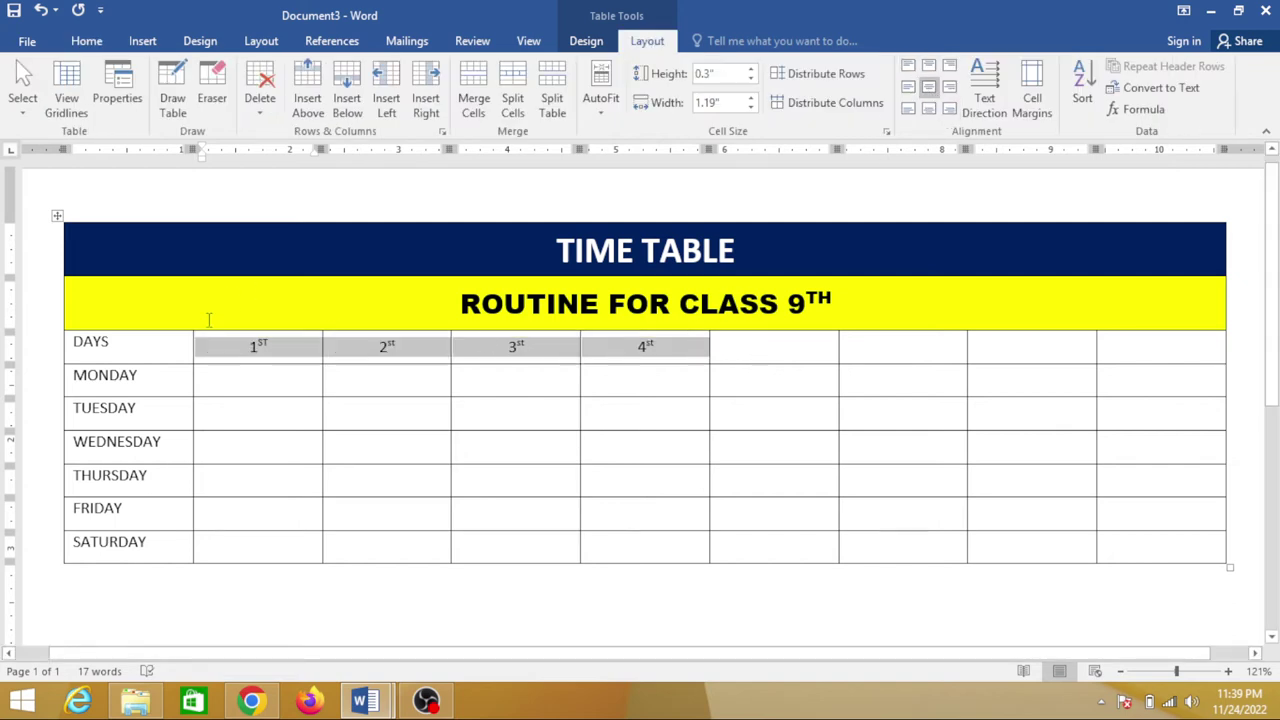
- Center-align the DAYS and MONDAY–SATURDAY cells of the first column
left_click(154, 349)
left_click_drag(120, 348, 115, 541)
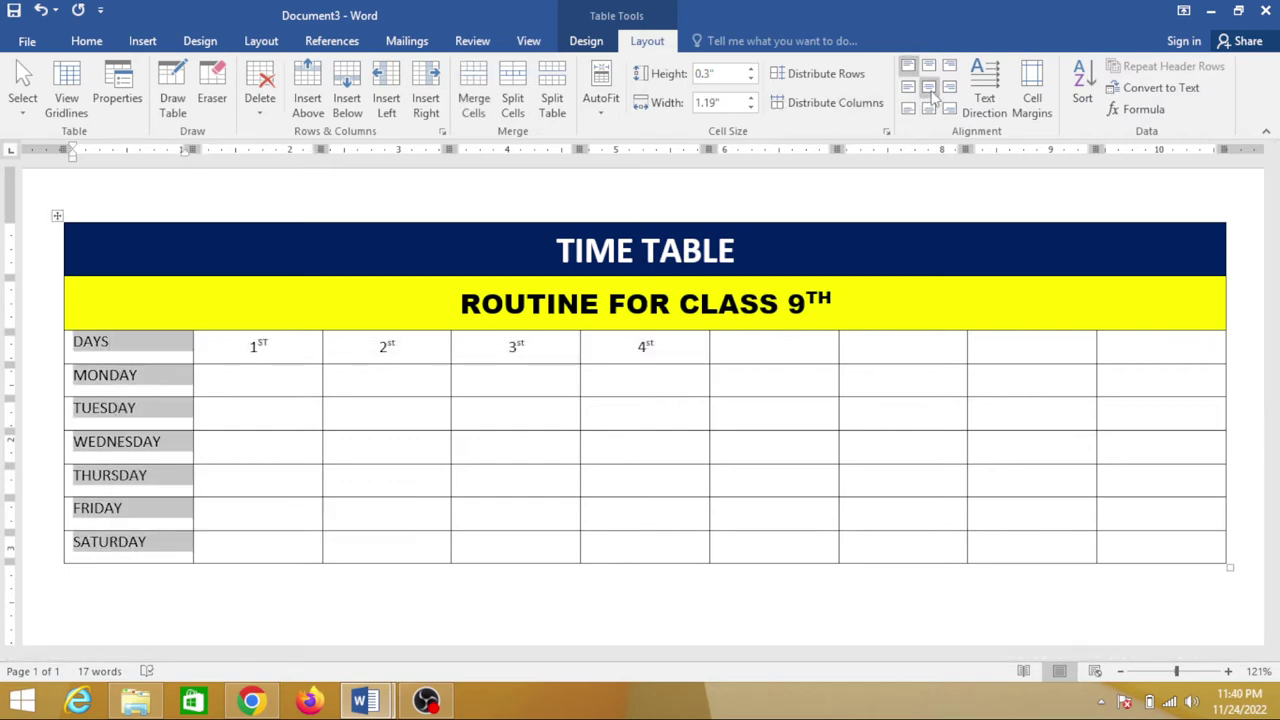
left_click(929, 87)
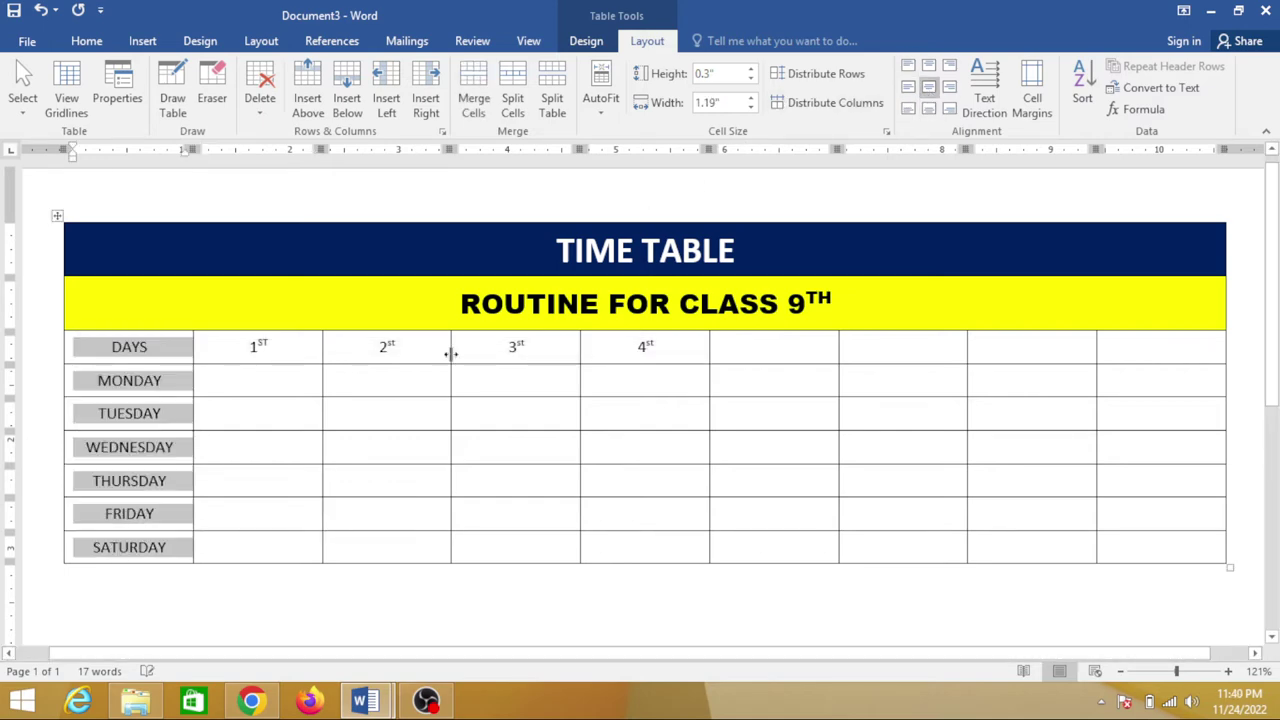
left_click(253, 383)
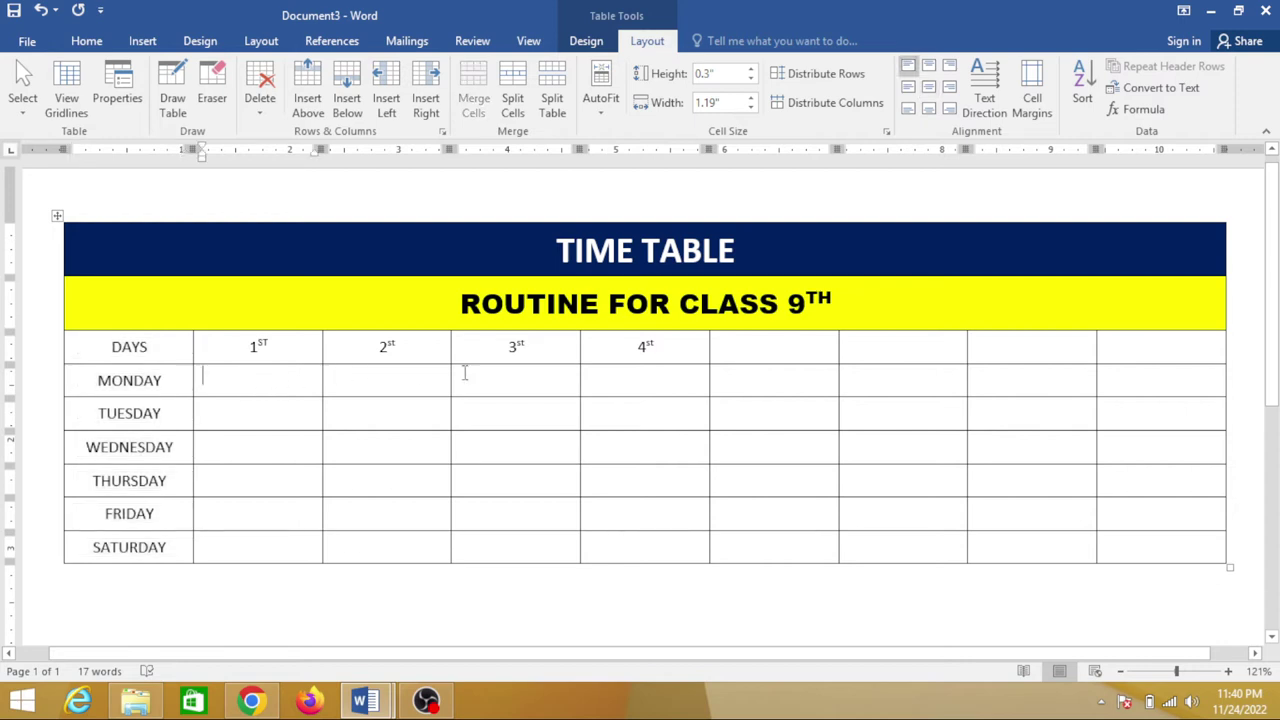
left_click(753, 347)
- Merge the fifth column into one tall cell and type 'break' at its top
left_click_drag(755, 348, 762, 541)
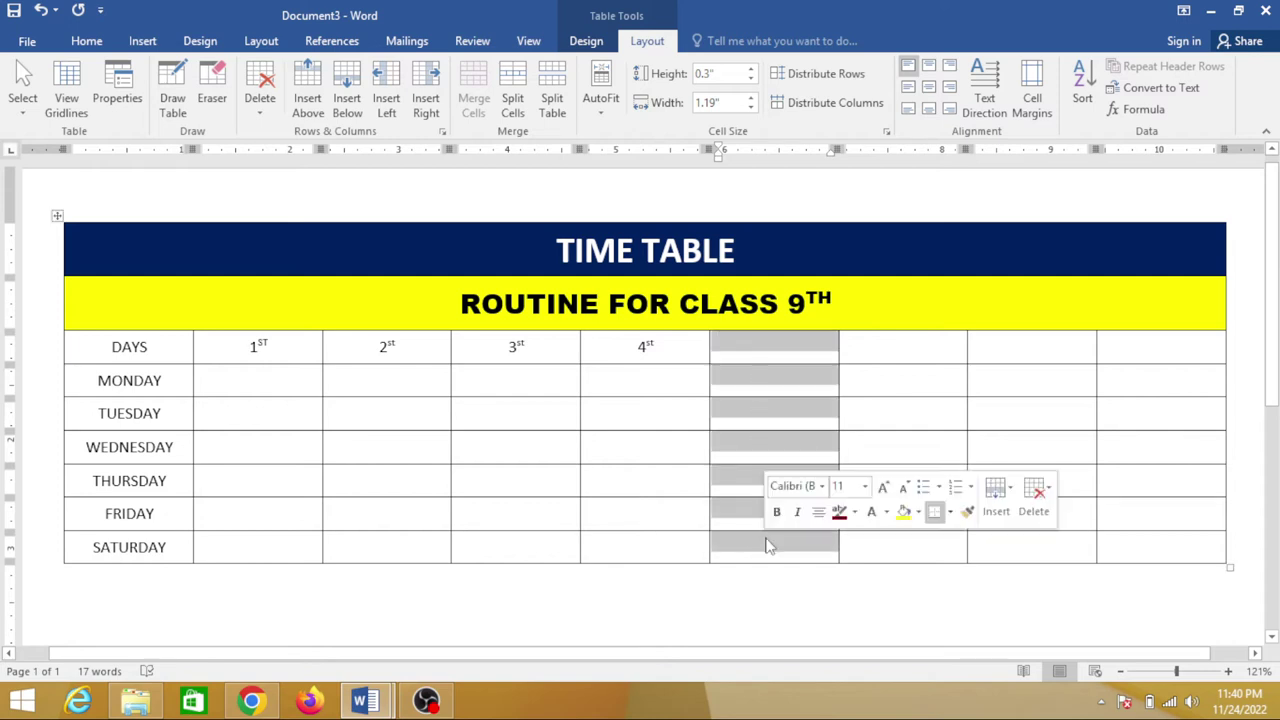
right_click(757, 340)
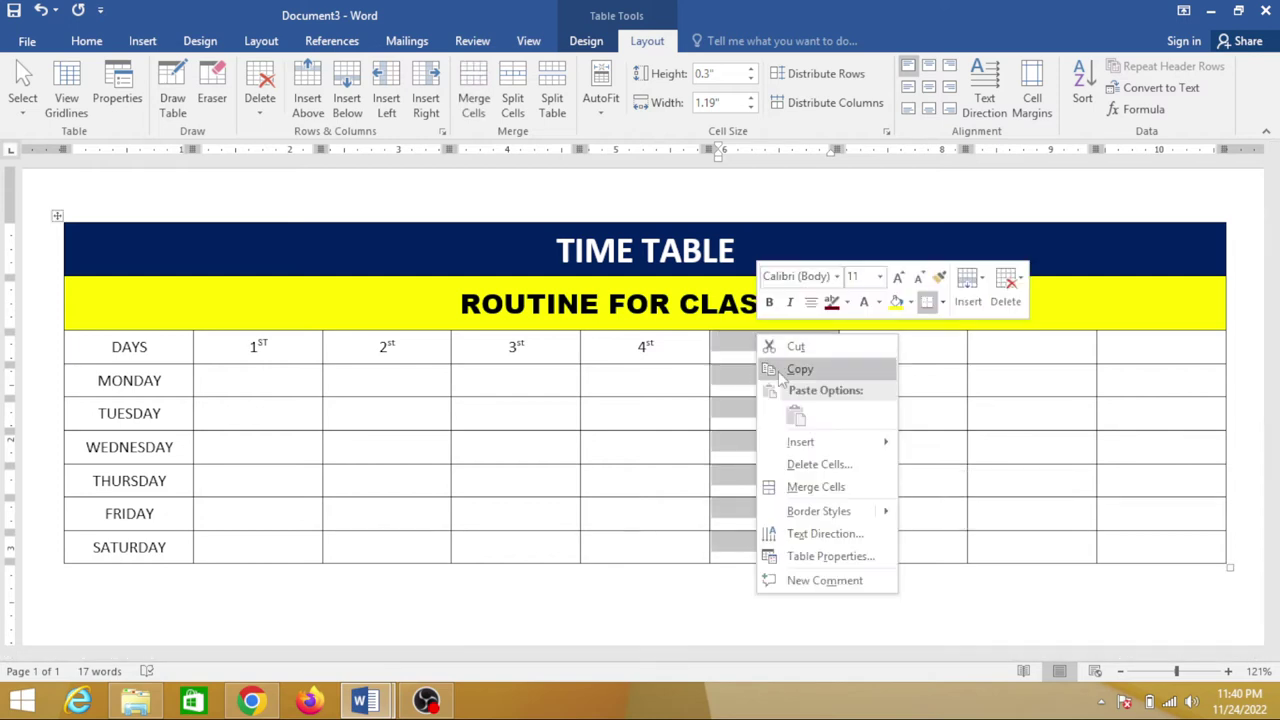
left_click(808, 487)
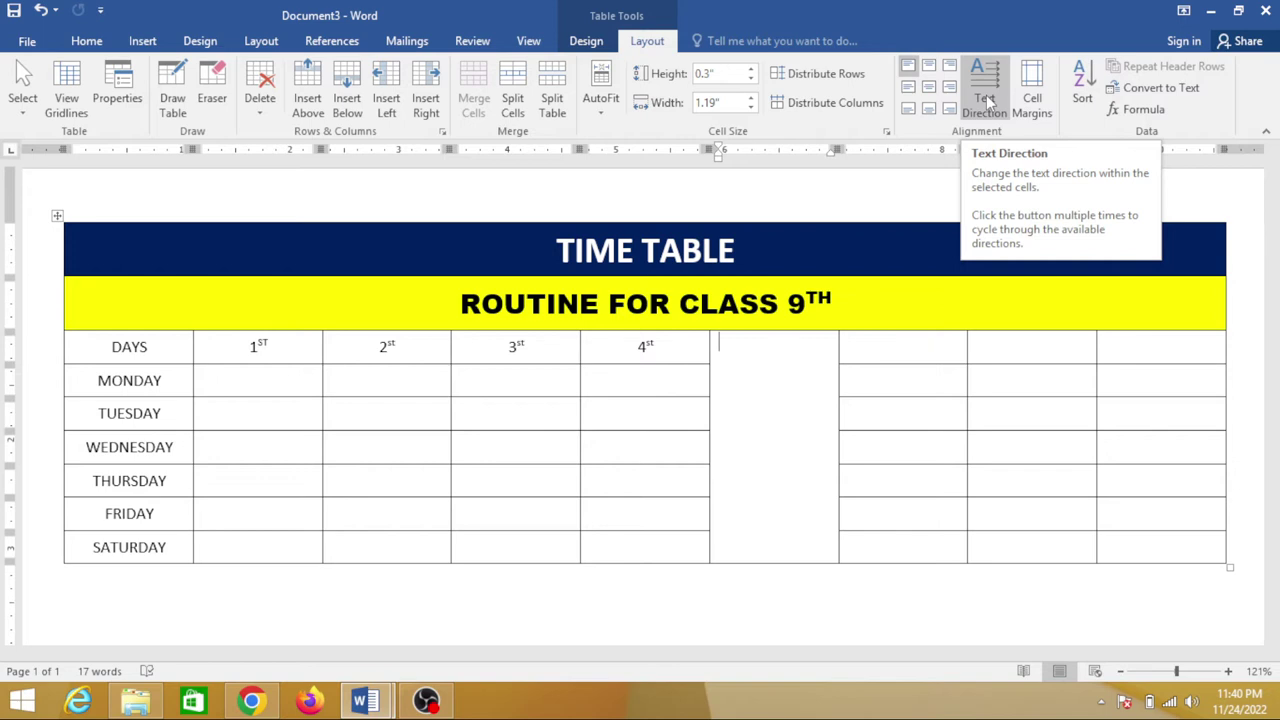
type("b")
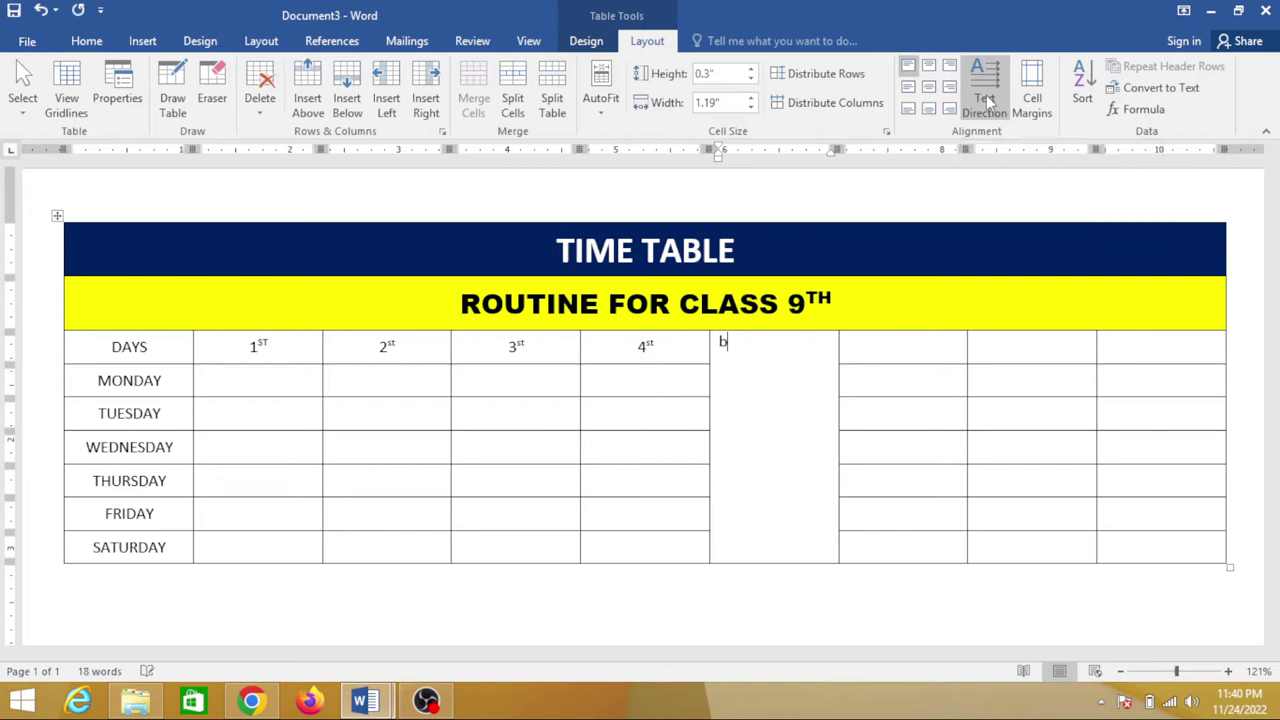
type("reak")
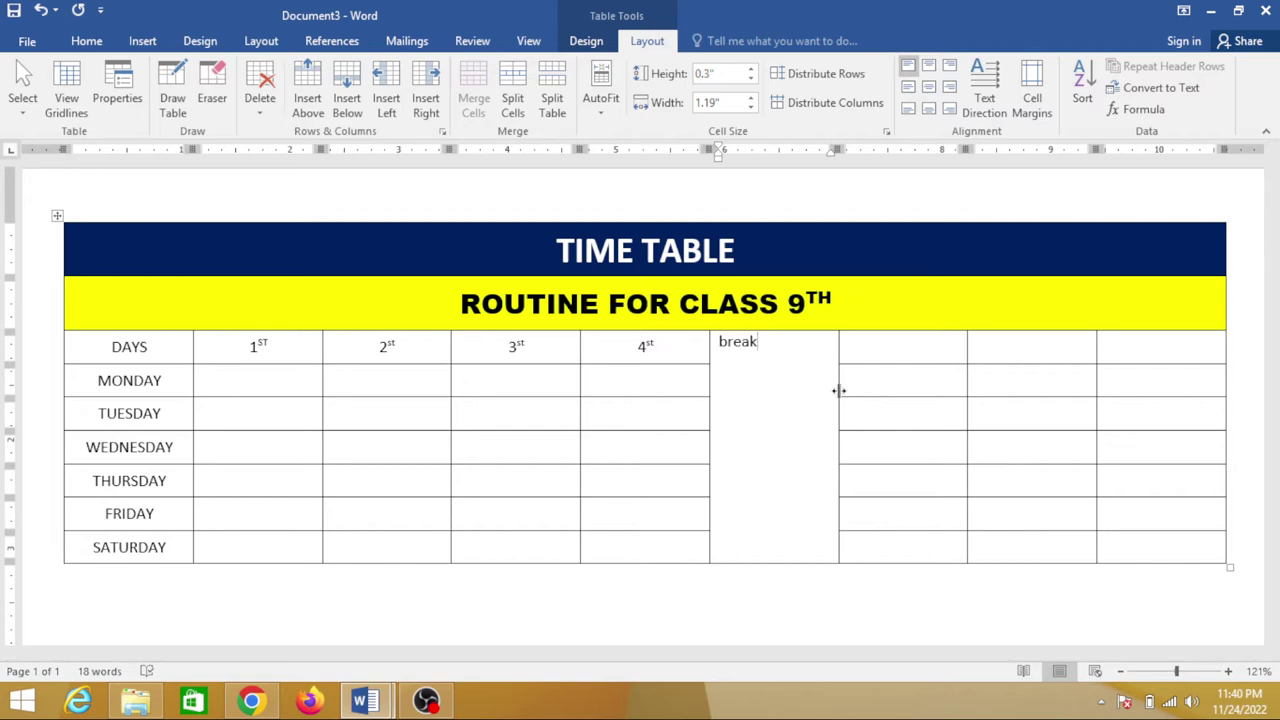
left_click_drag(762, 341, 718, 345)
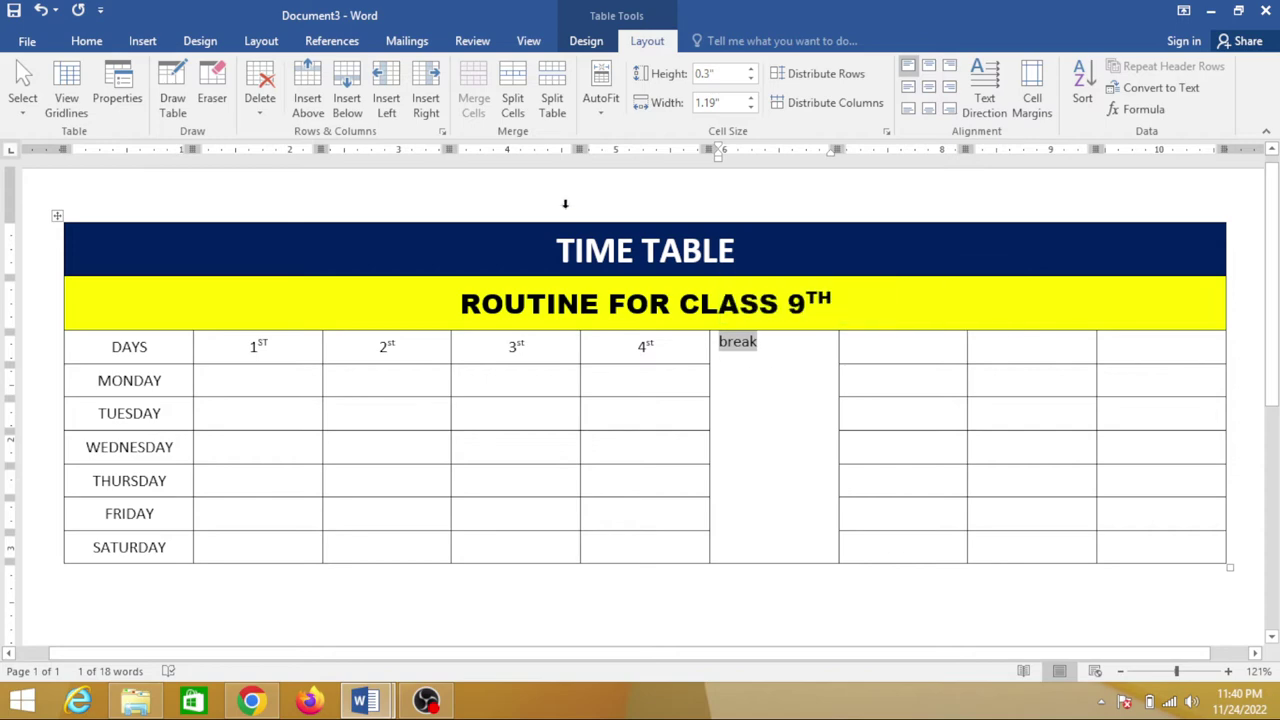
- Make the break text vertical, centre it in the merged cell, and convert it to uppercase
left_click(984, 101)
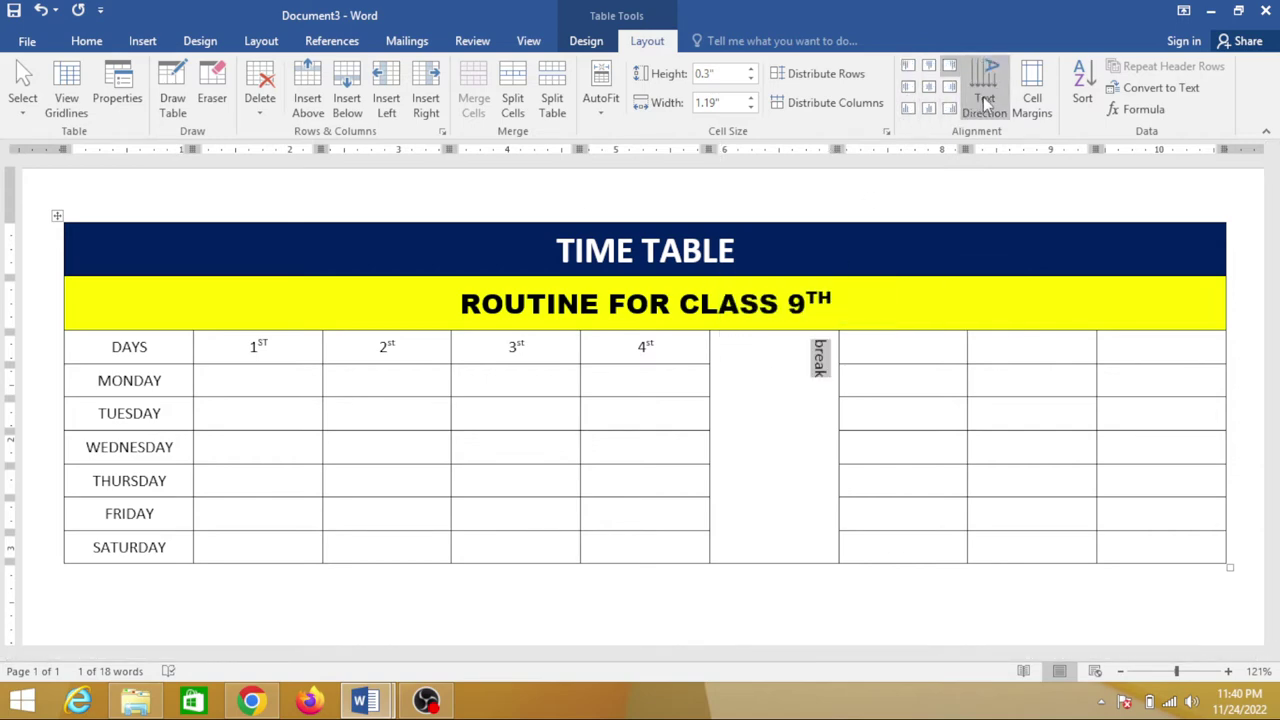
left_click(929, 88)
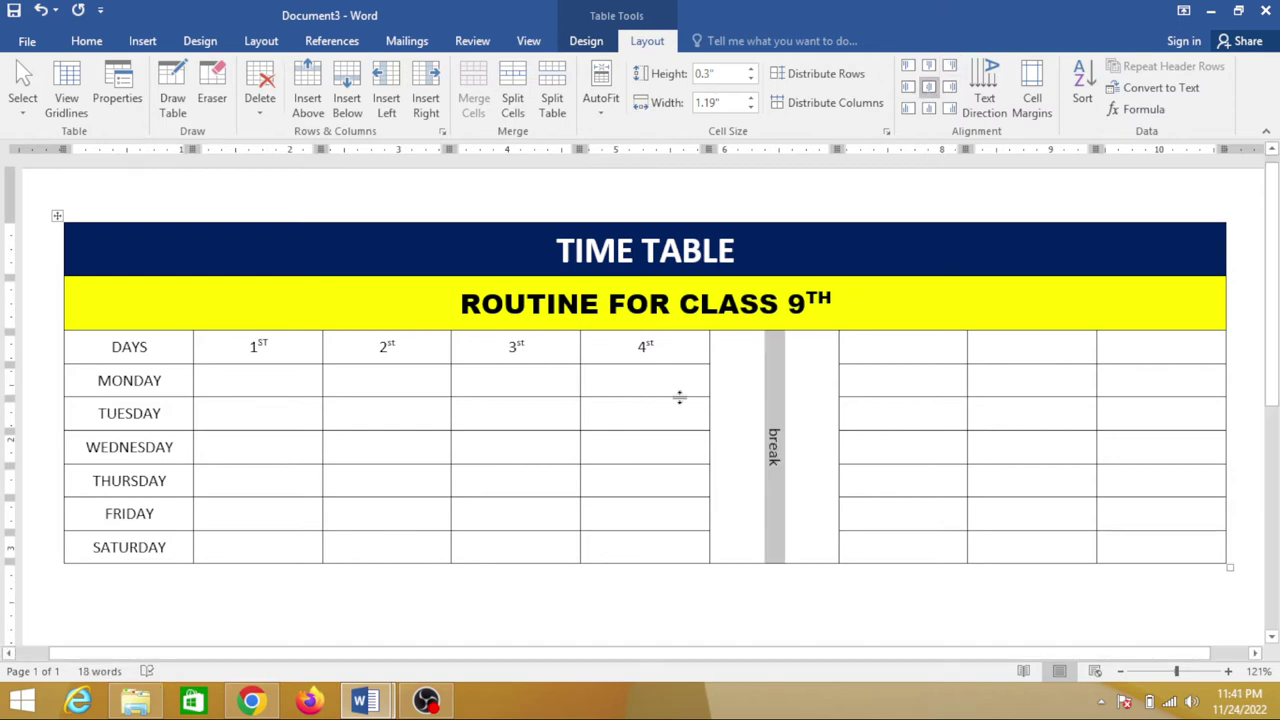
left_click(88, 42)
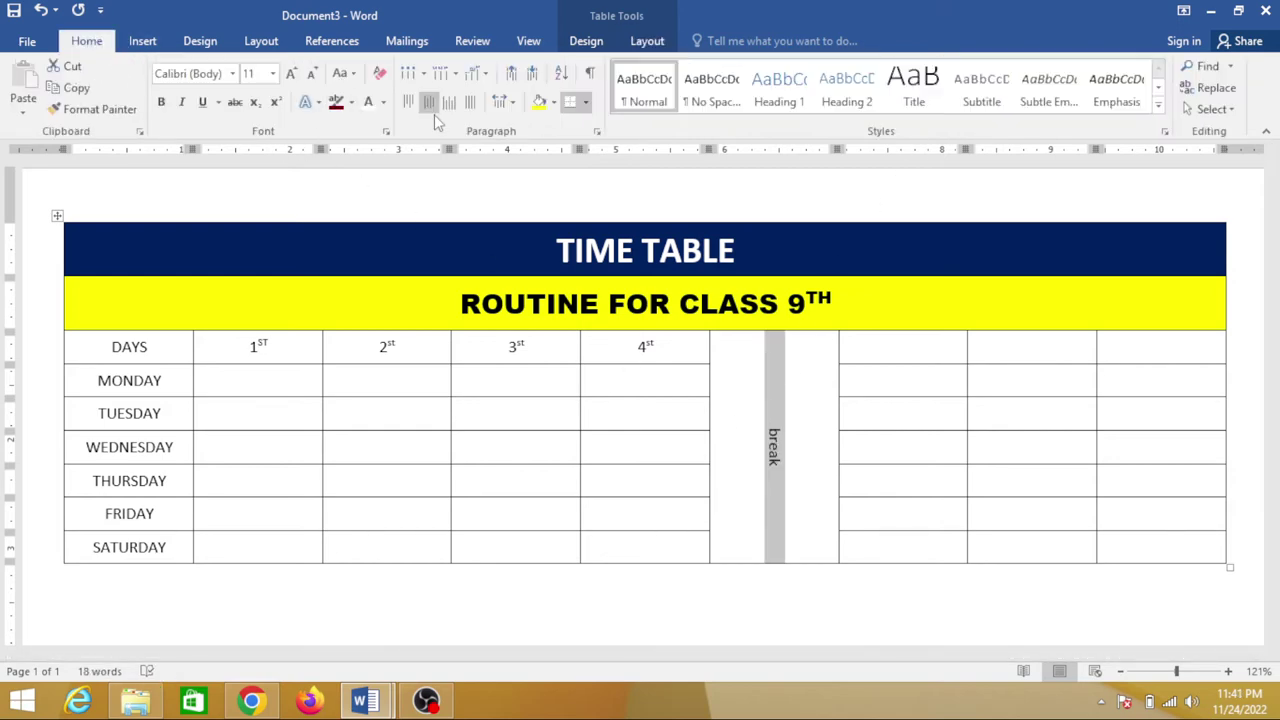
left_click(342, 73)
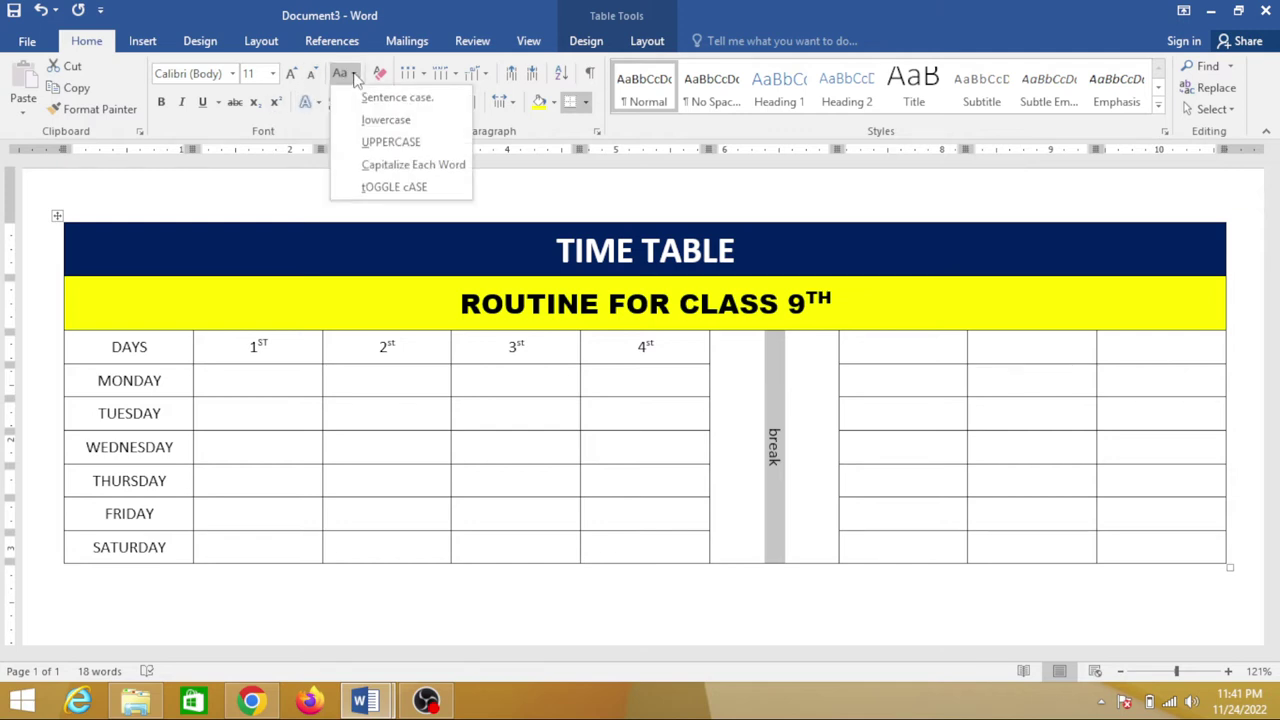
left_click(405, 143)
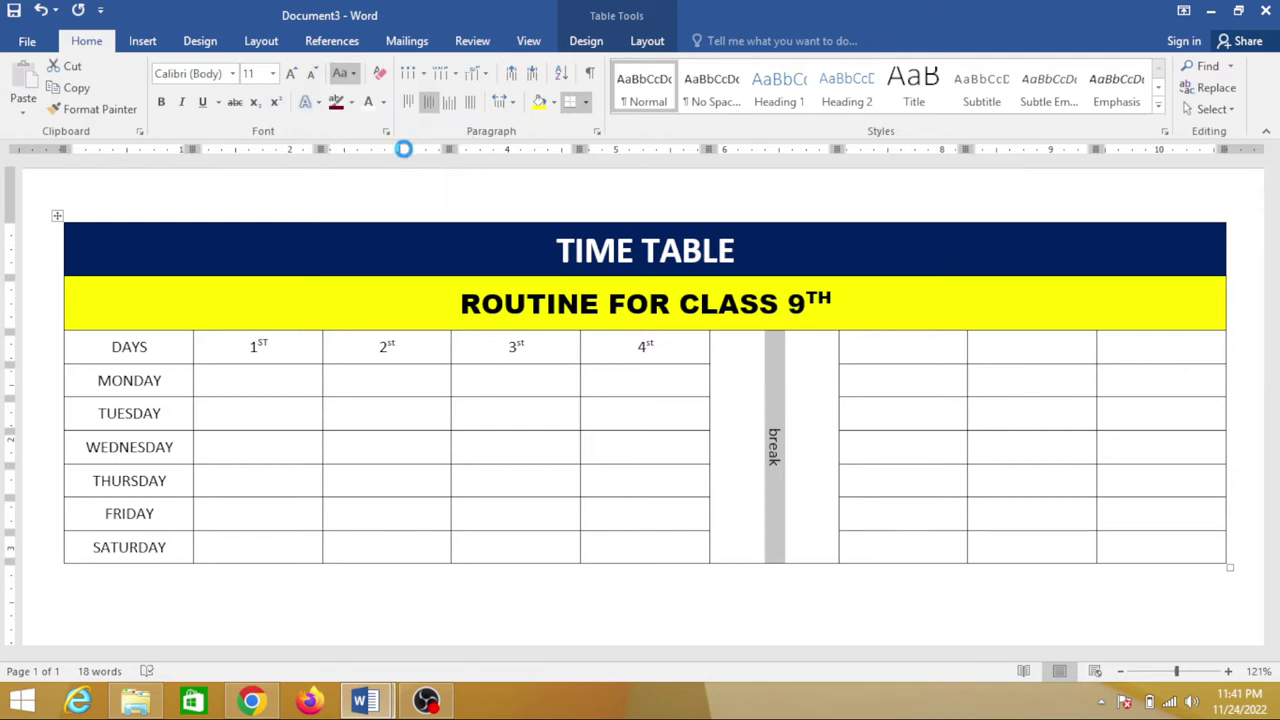
- Make BREAK bold at 22 pt and flip it to read bottom-to-top
left_click(161, 101)
left_click(287, 76)
left_click(287, 76)
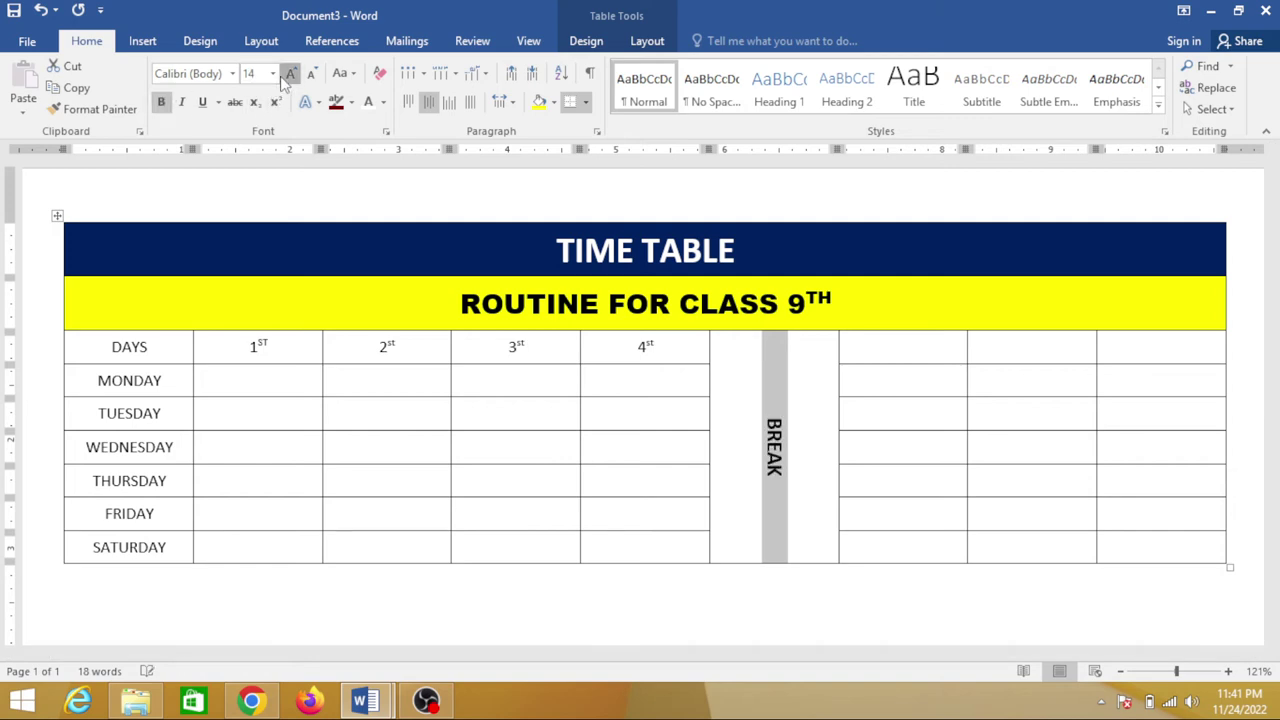
left_click(287, 76)
left_click(287, 76)
left_click(287, 76)
left_click(284, 78)
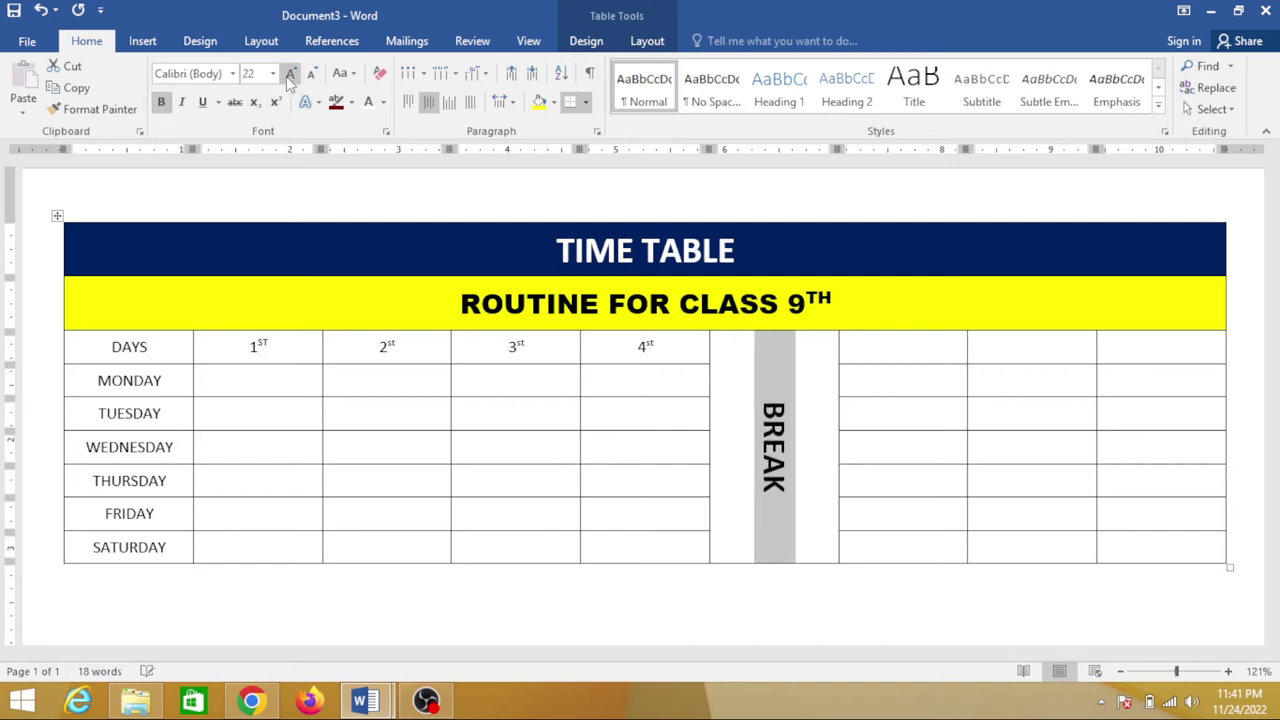
left_click(630, 47)
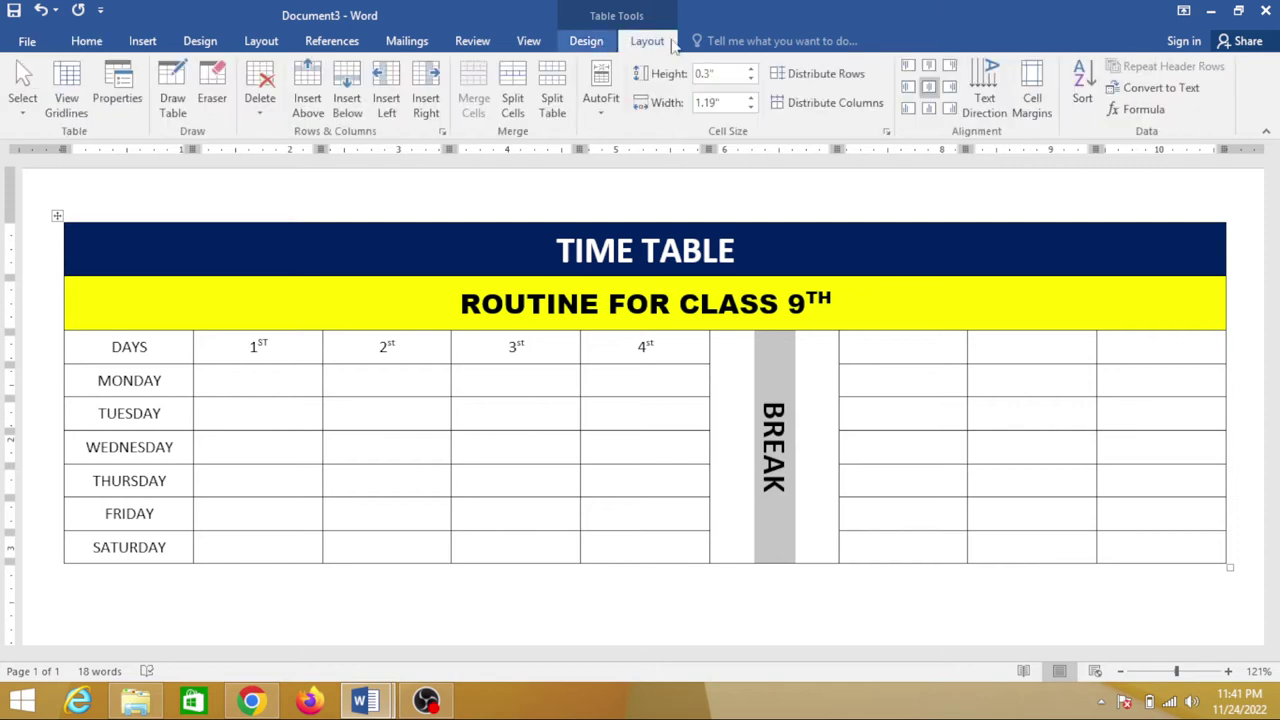
left_click(986, 96)
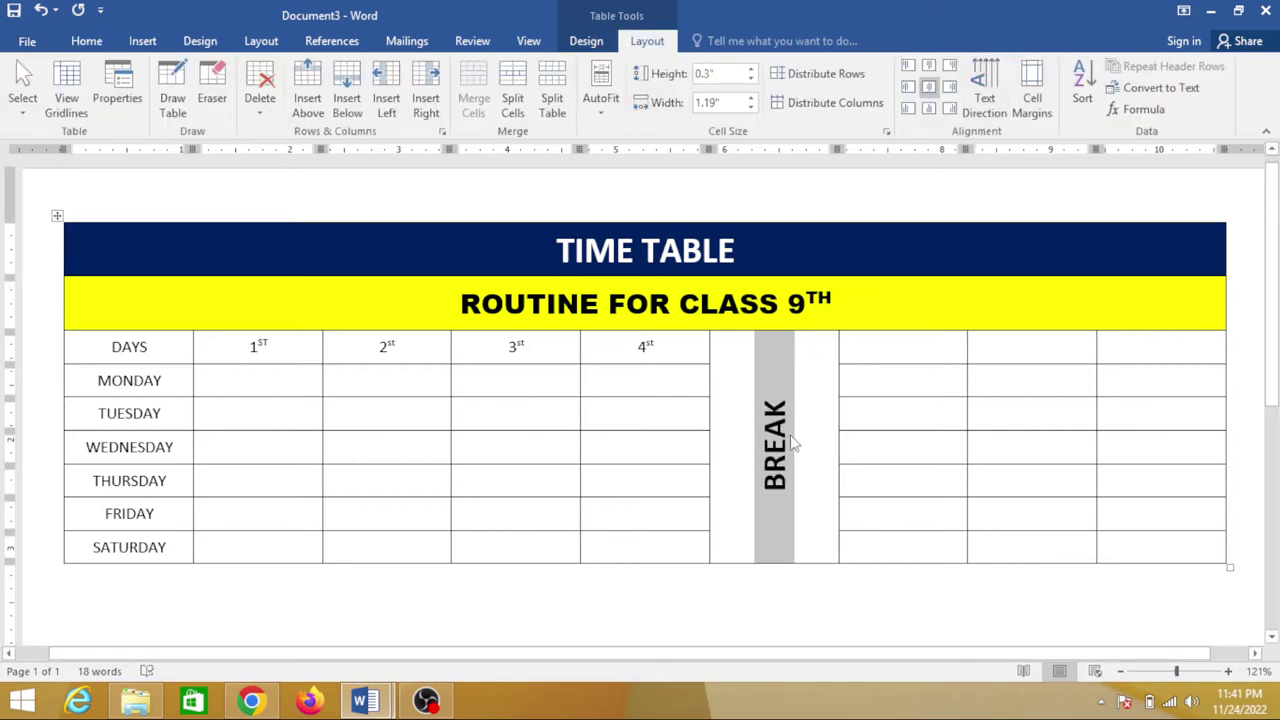
left_click(889, 352)
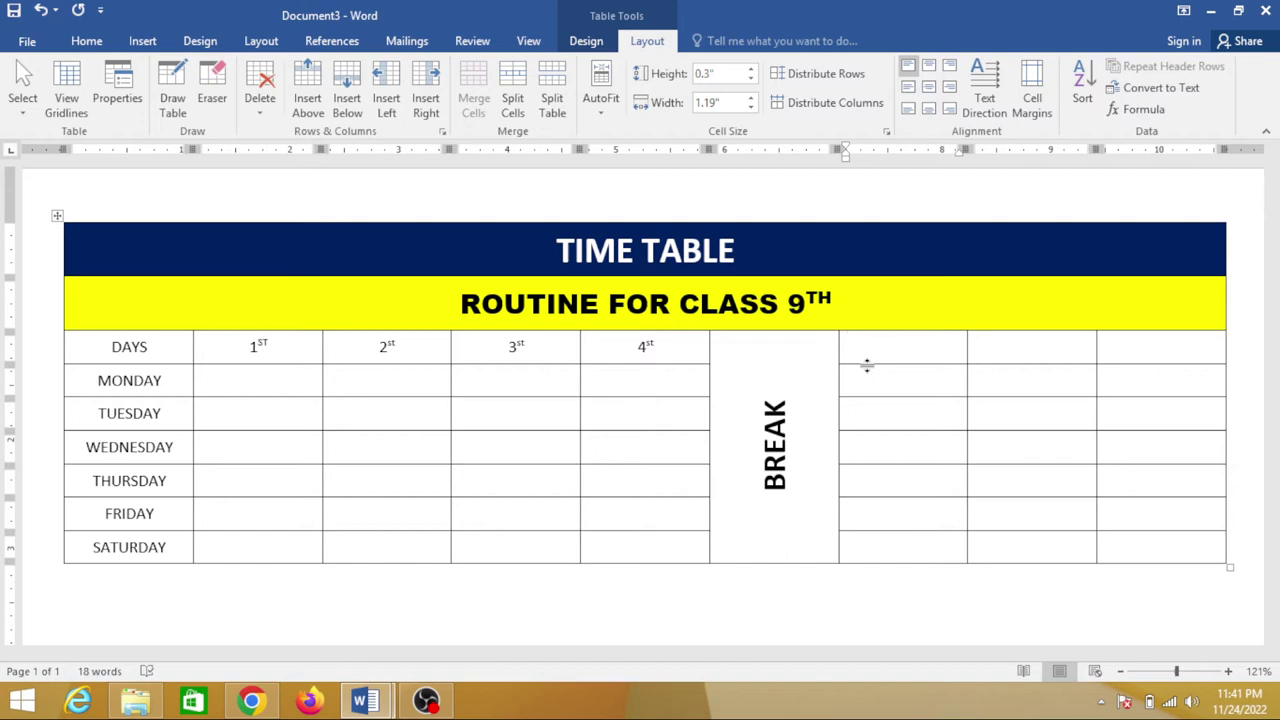
- Type 5th in the cell after BREAK and change the 4th heading to a superscript 'th'
type("5t")
type("h")
key("shift+Left")
key("shift+Left")
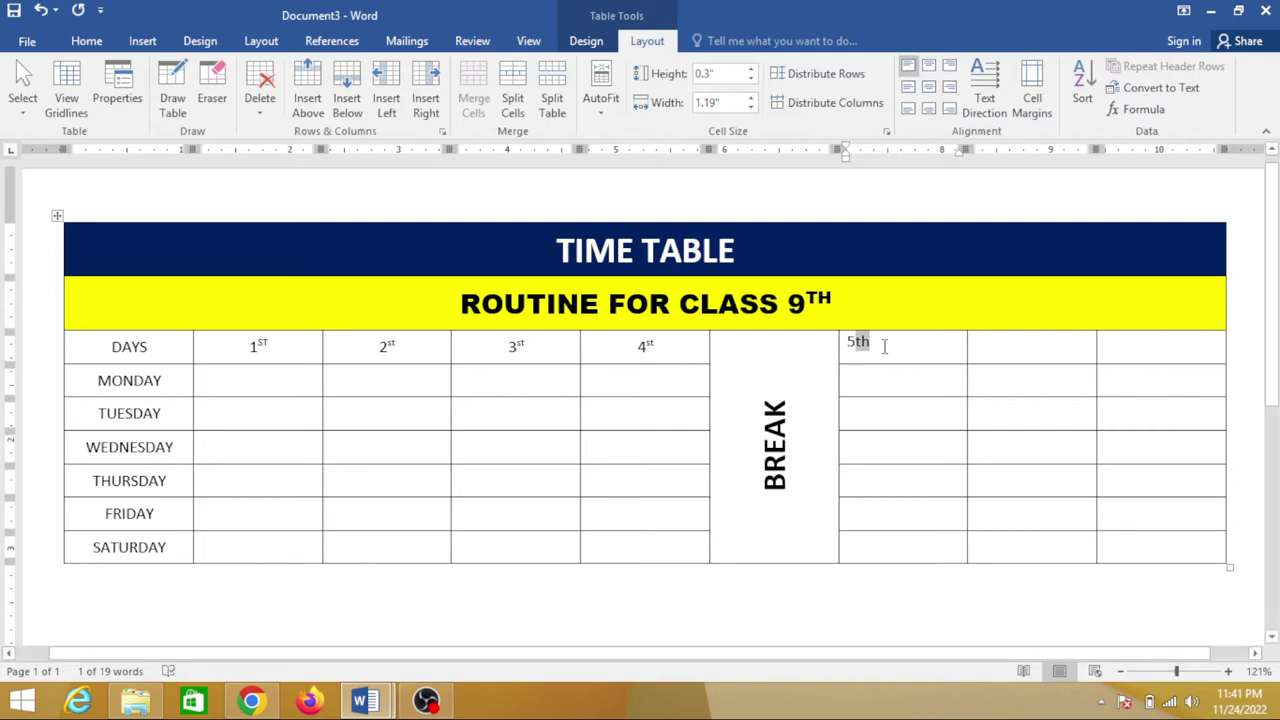
left_click(651, 346)
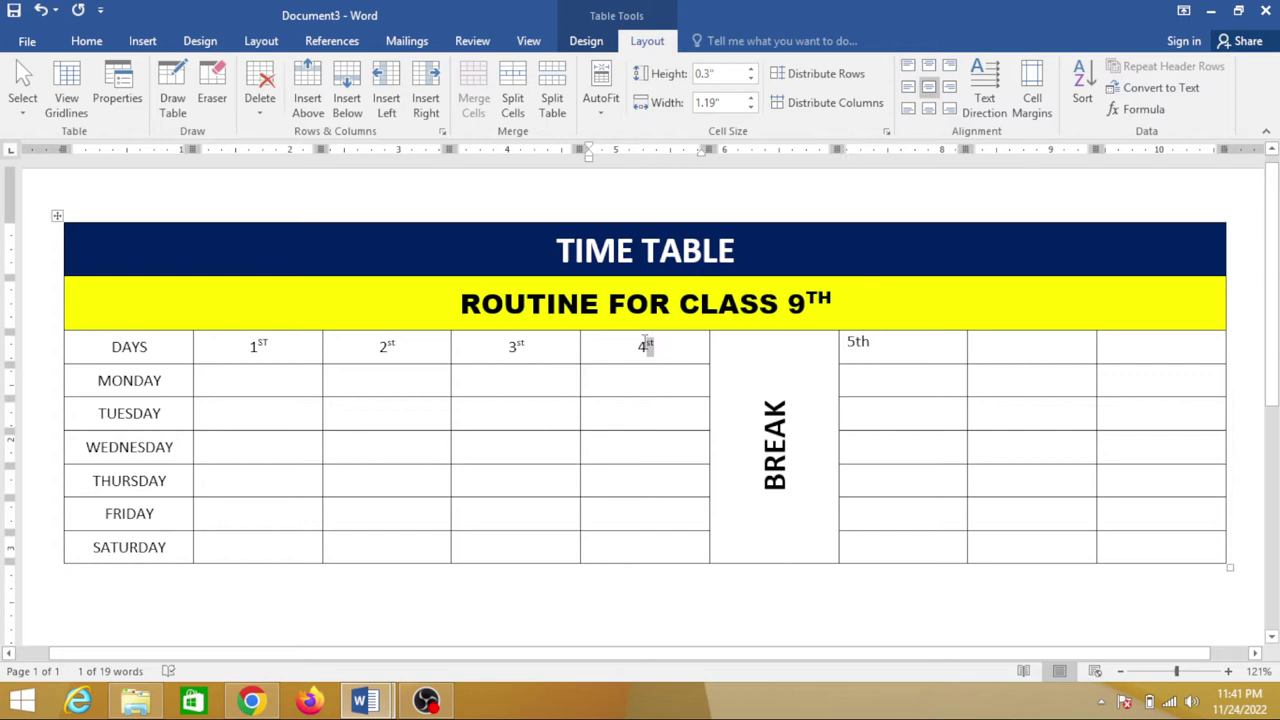
type("th")
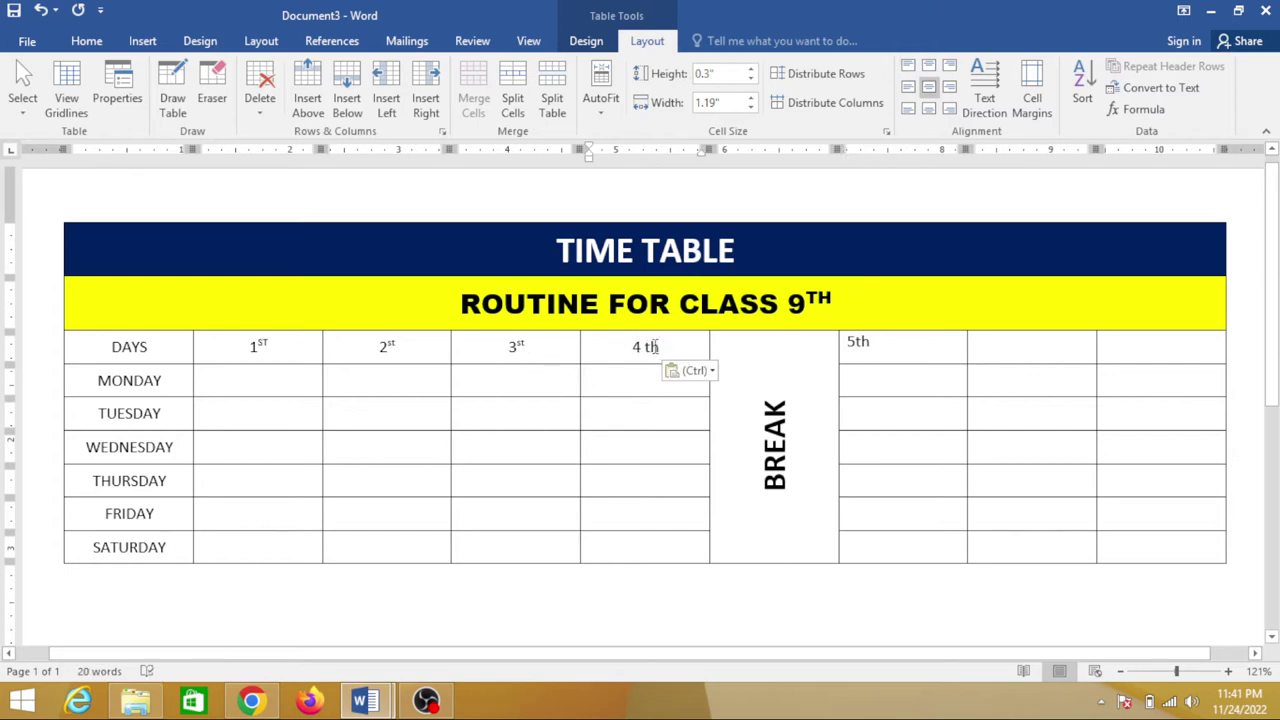
left_click_drag(664, 347, 645, 347)
key("ctrl+c")
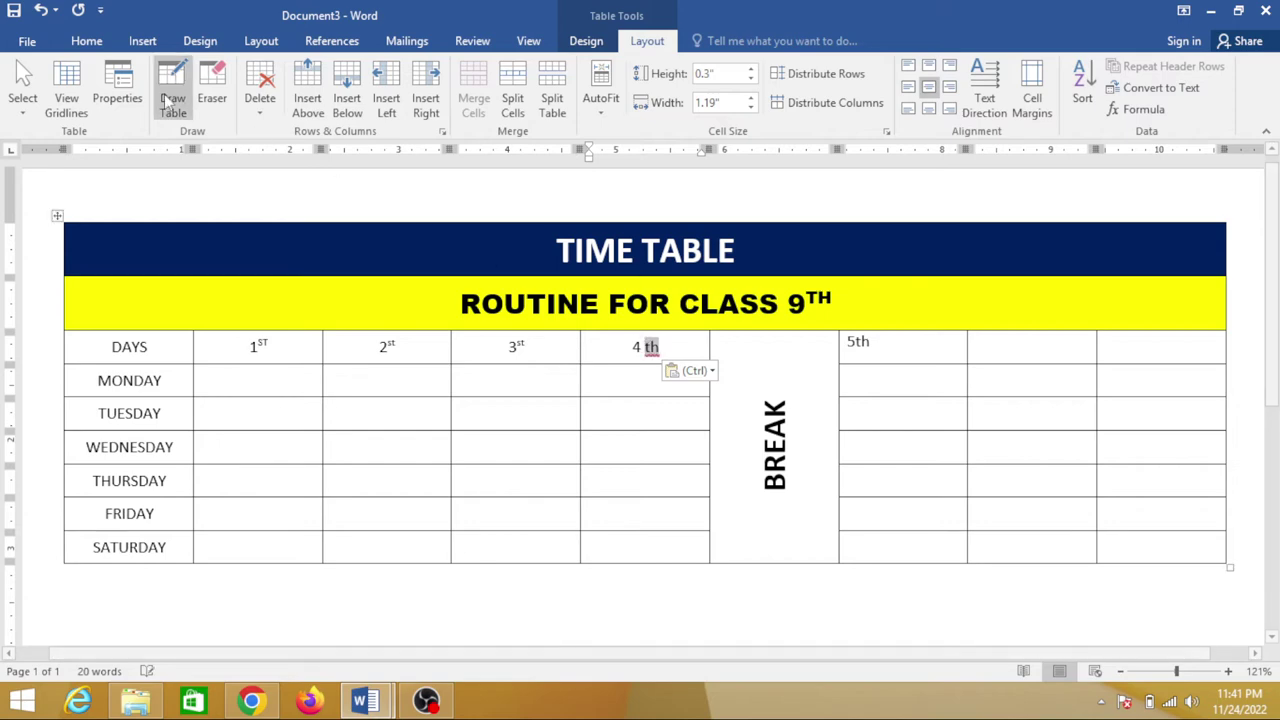
left_click(98, 47)
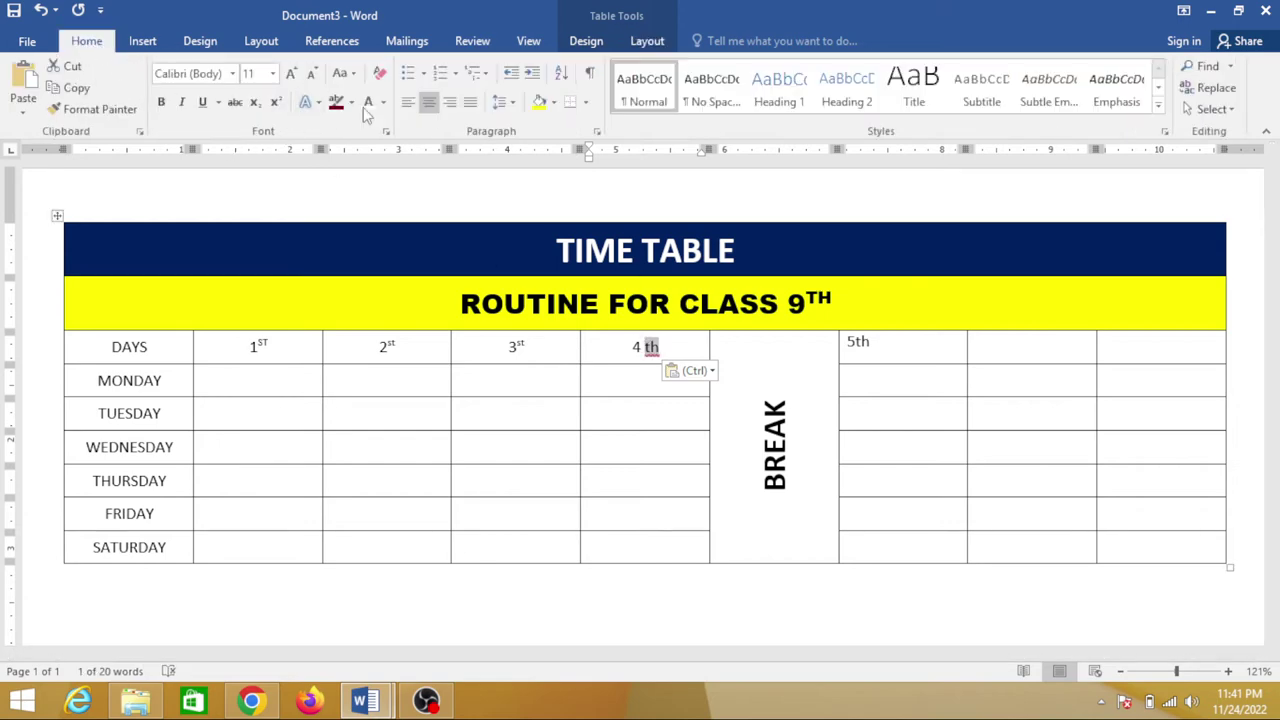
left_click(275, 102)
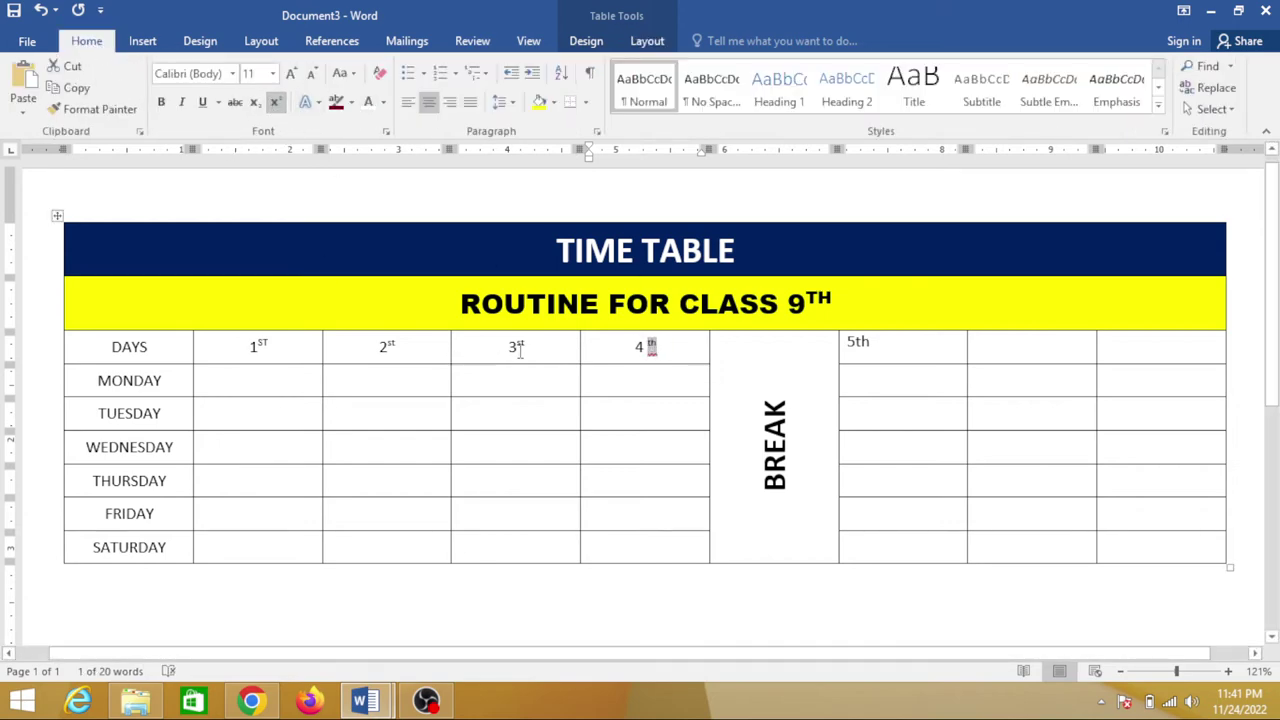
- Change the 3rd heading to a superscript 'th' and keep the 2nd heading's 'st' superscript
left_click_drag(527, 344, 511, 344)
key("ctrl+v")
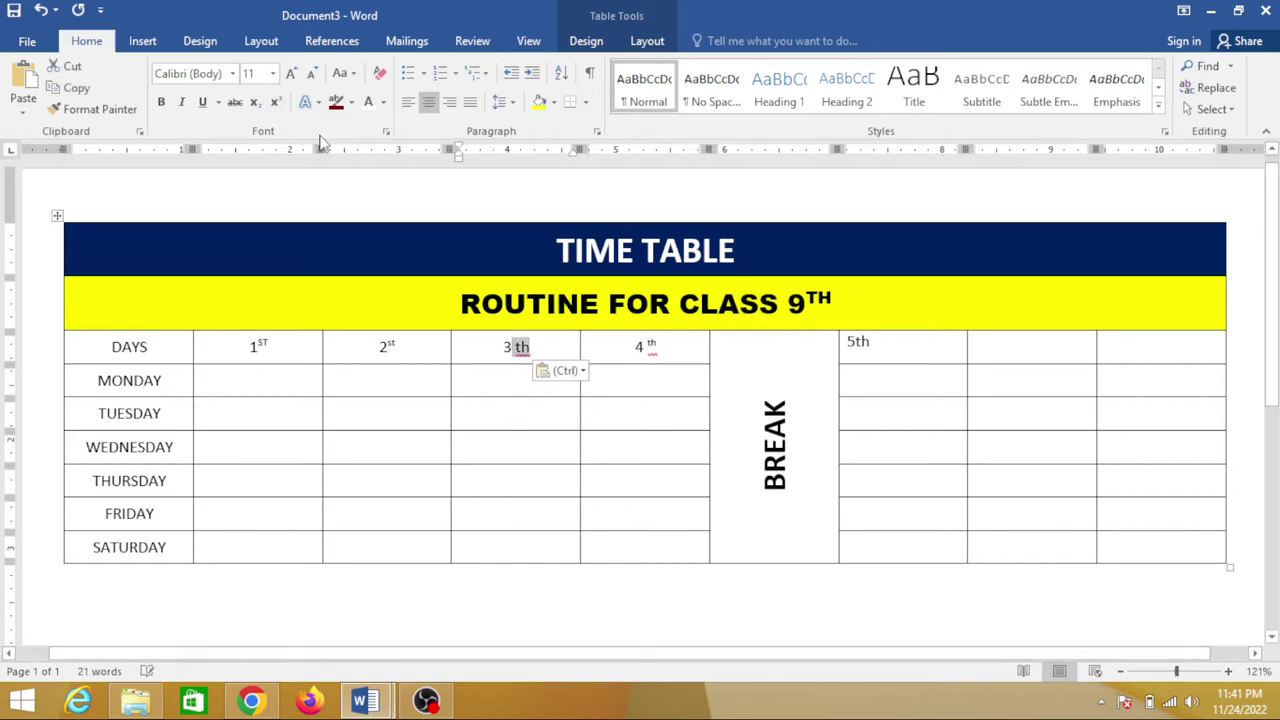
left_click(275, 102)
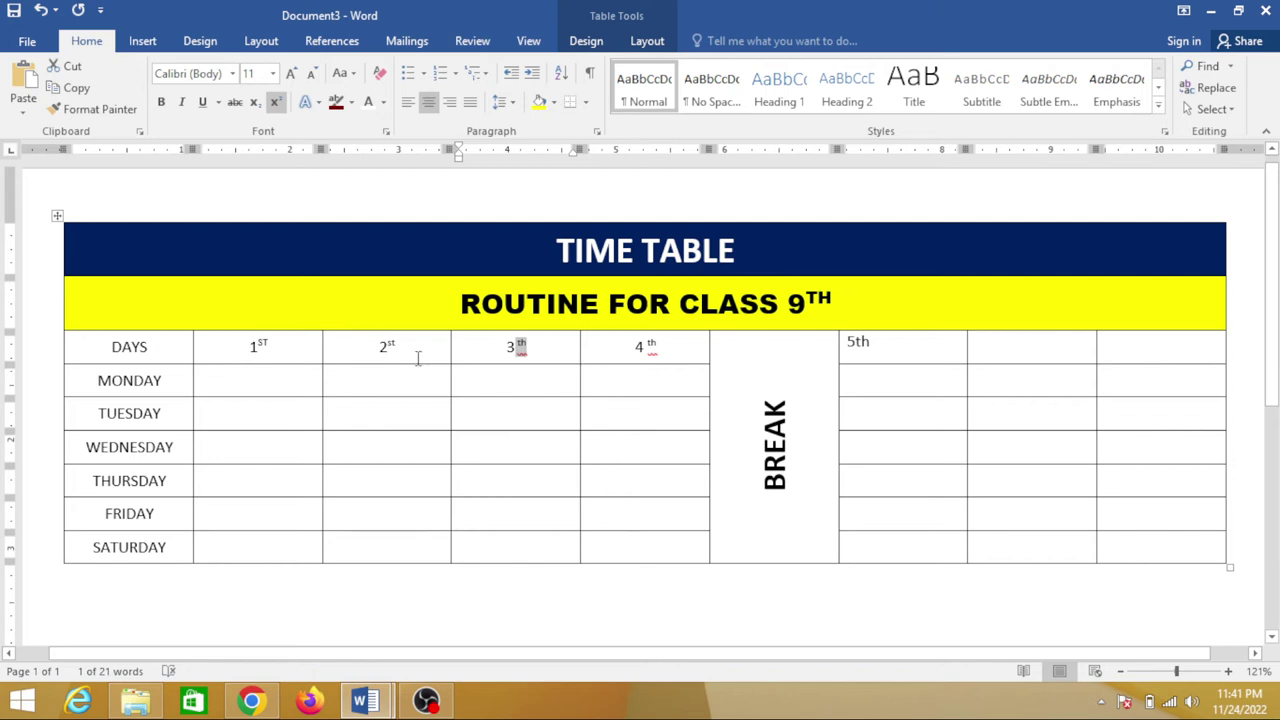
left_click_drag(398, 344, 389, 344)
key("ctrl+shift+equal")
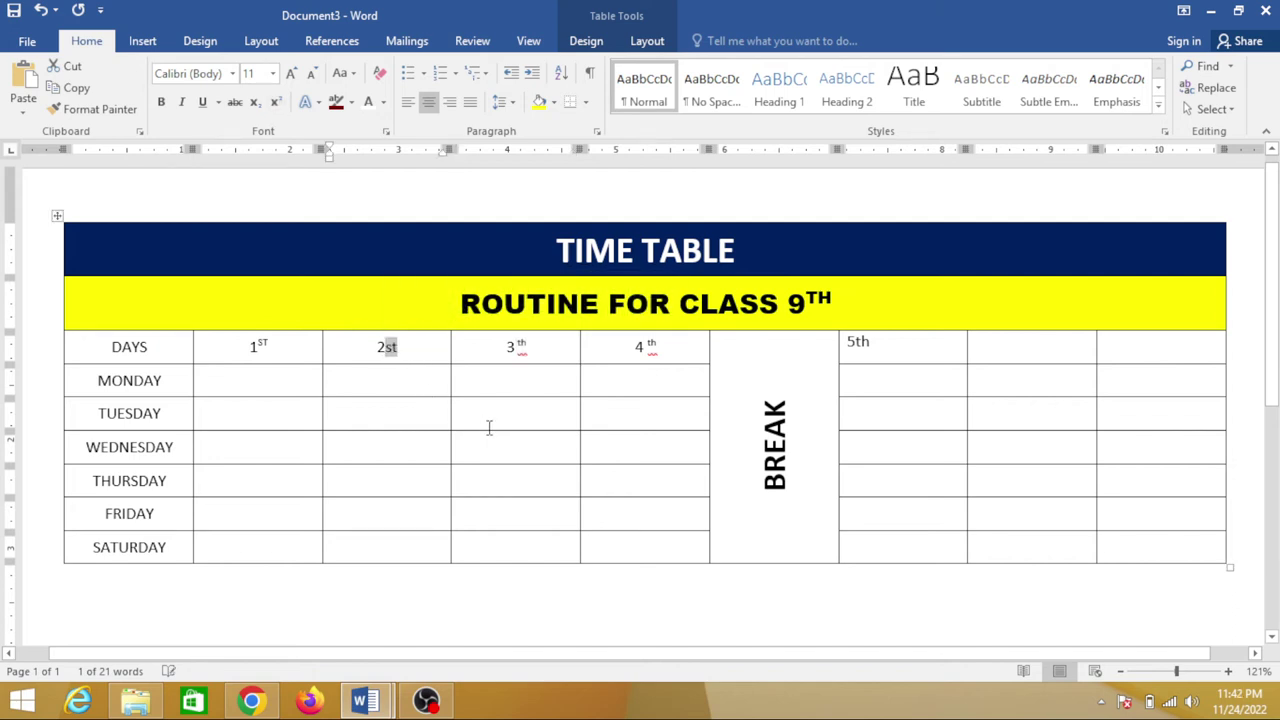
key("ctrl+shift+equal")
- Superscript the 5th heading's 'th' and add a 6th heading with superscript 'th'
left_click_drag(870, 343, 857, 343)
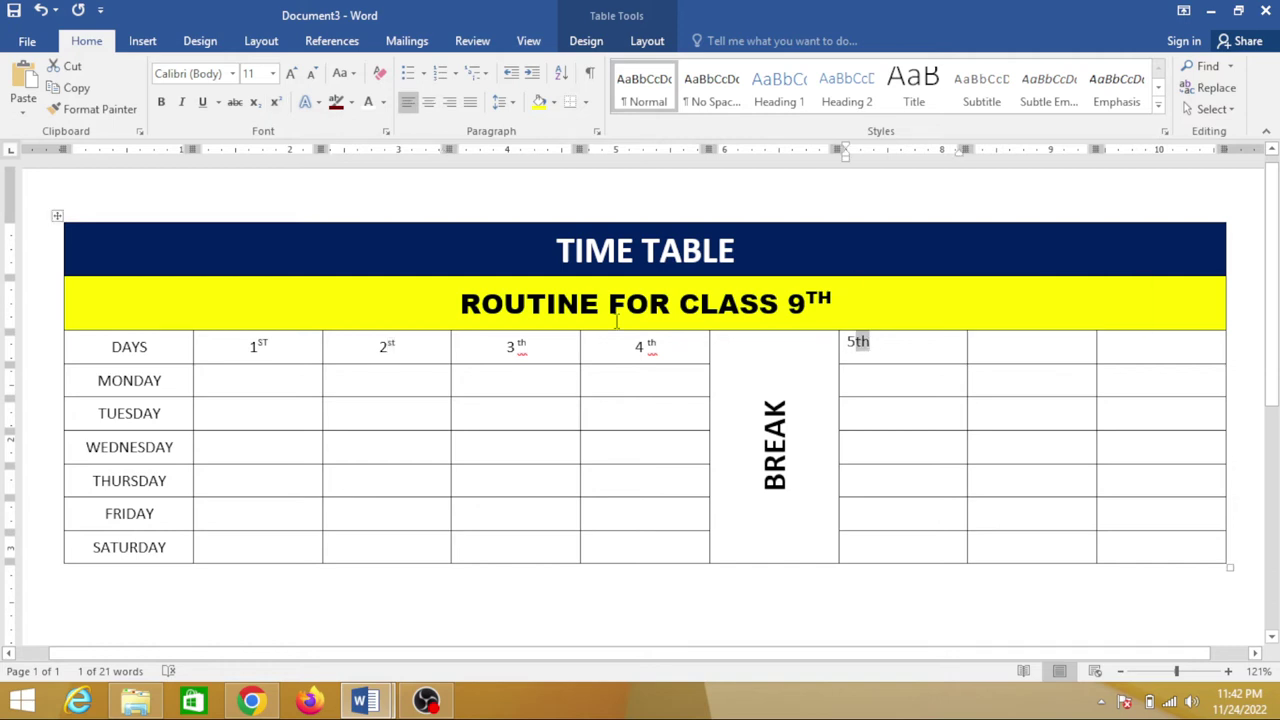
left_click(275, 102)
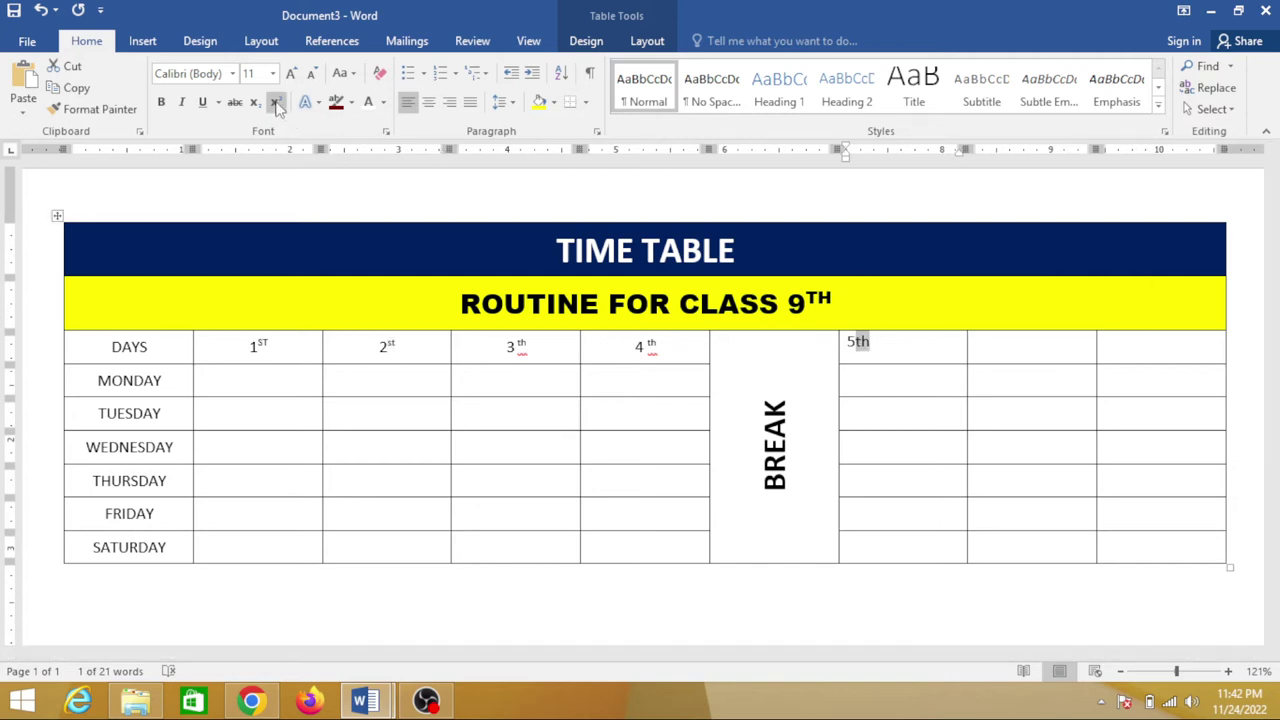
left_click(1007, 345)
type("6")
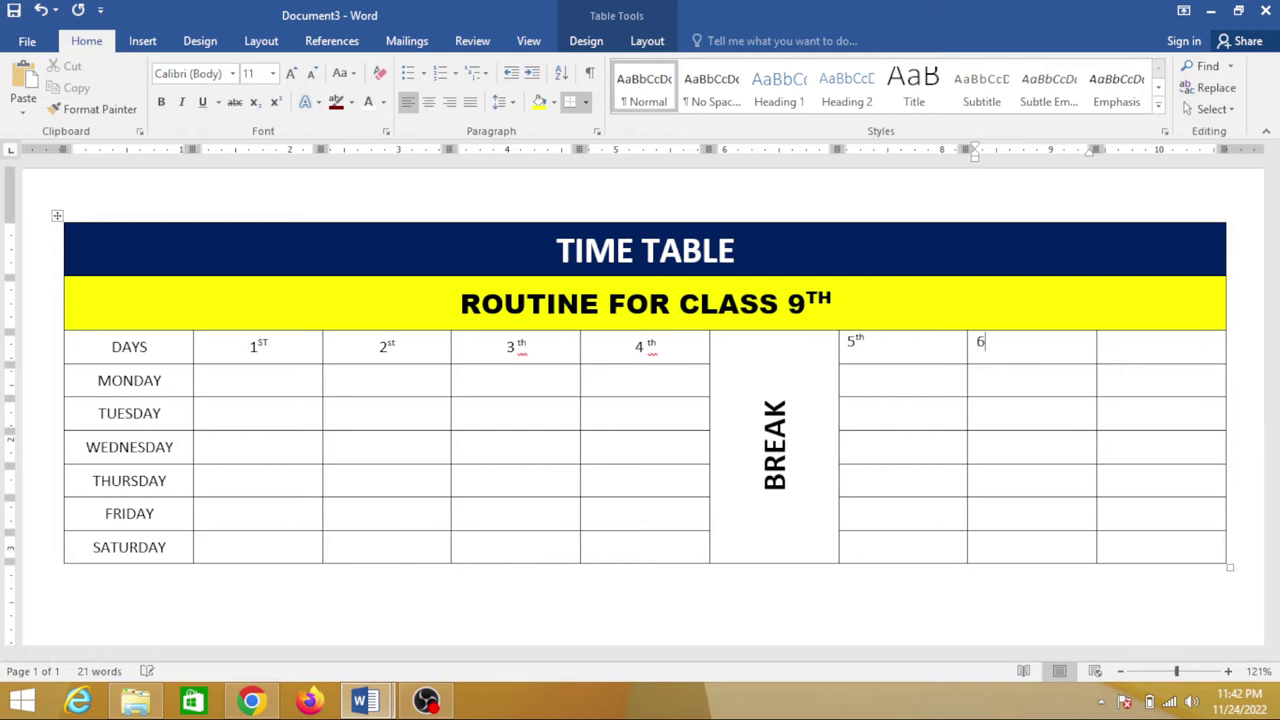
key("ctrl+v")
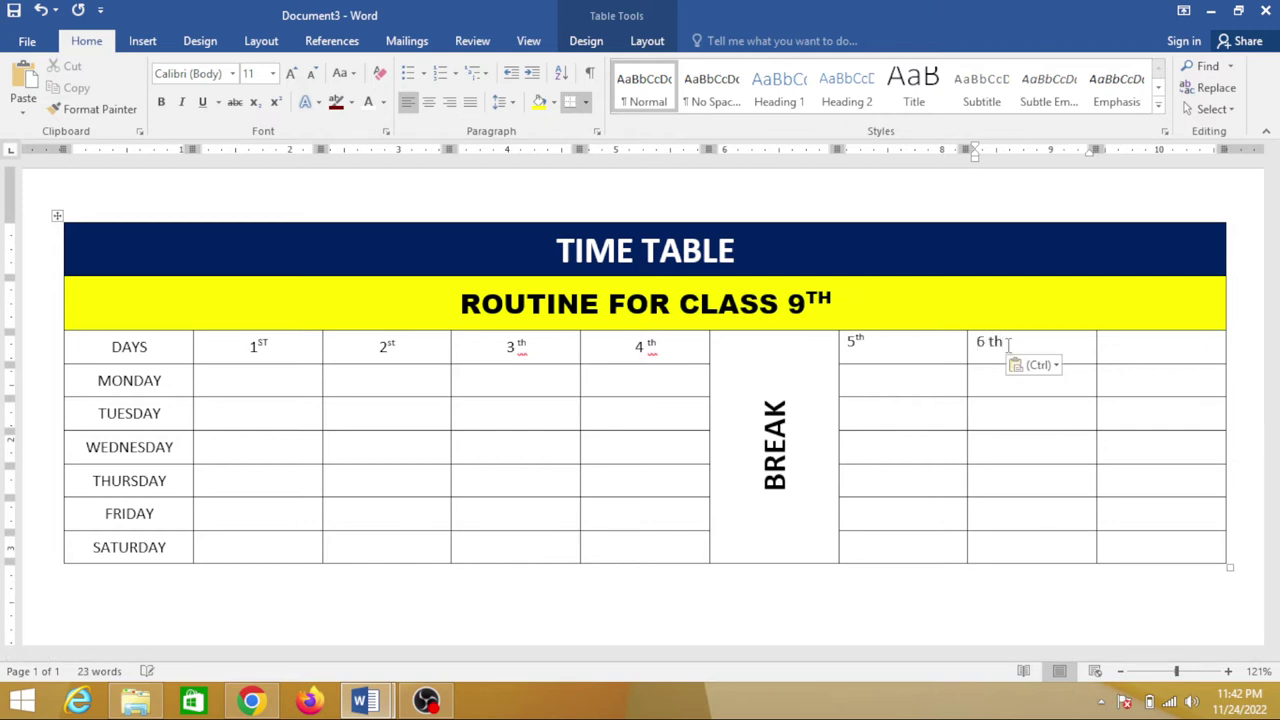
double_click(997, 344)
left_click_drag(993, 344, 1001, 344)
key("ctrl+c")
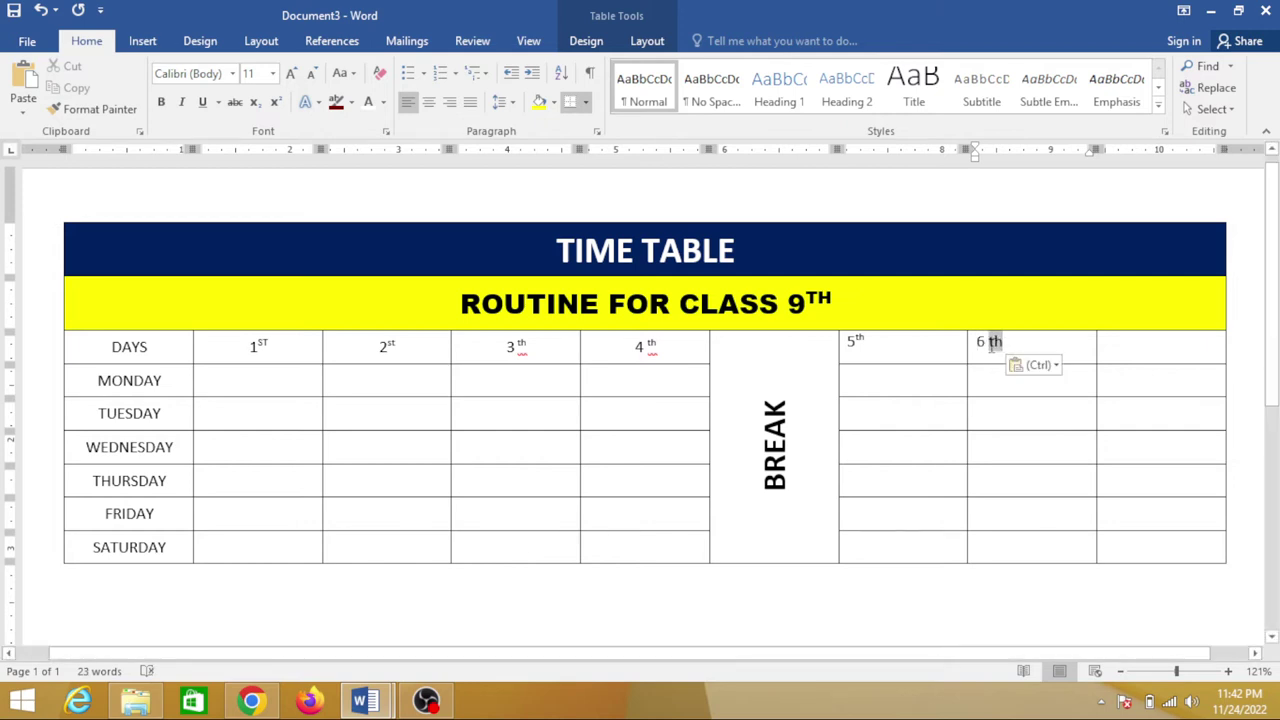
left_click(275, 102)
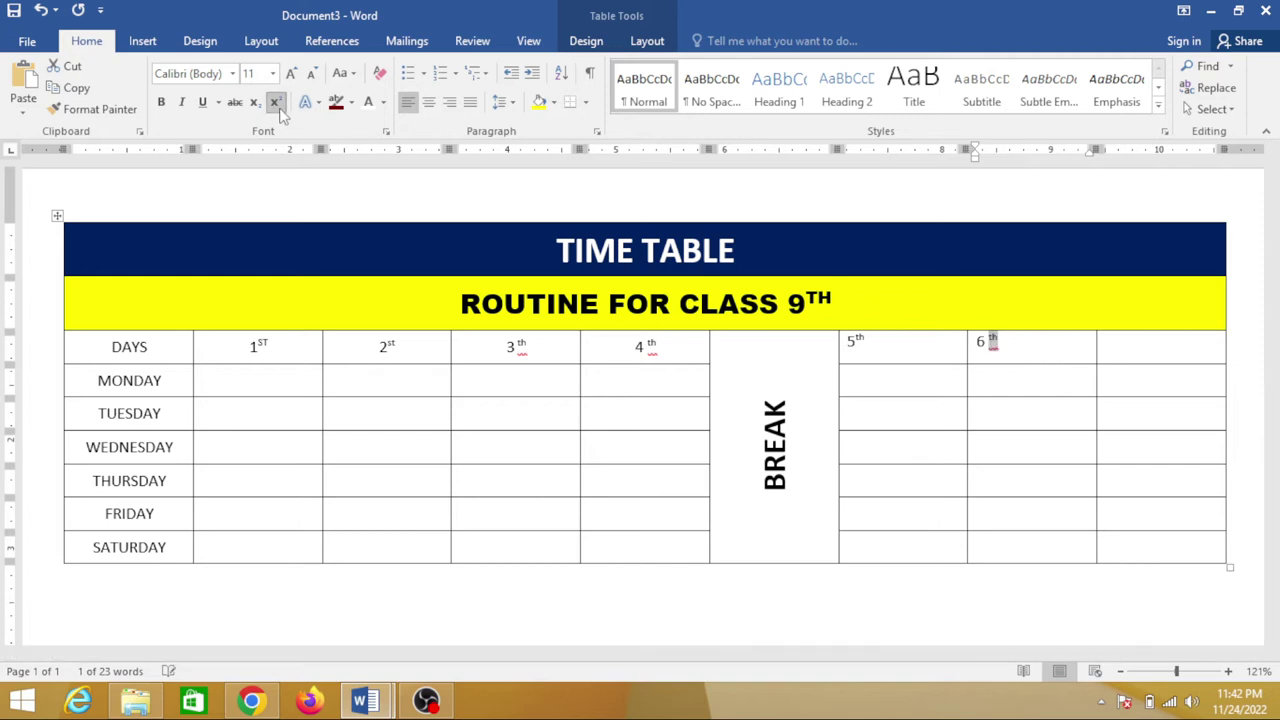
- Add a 7th heading in the last header cell with a superscript 'th'
left_click(1138, 350)
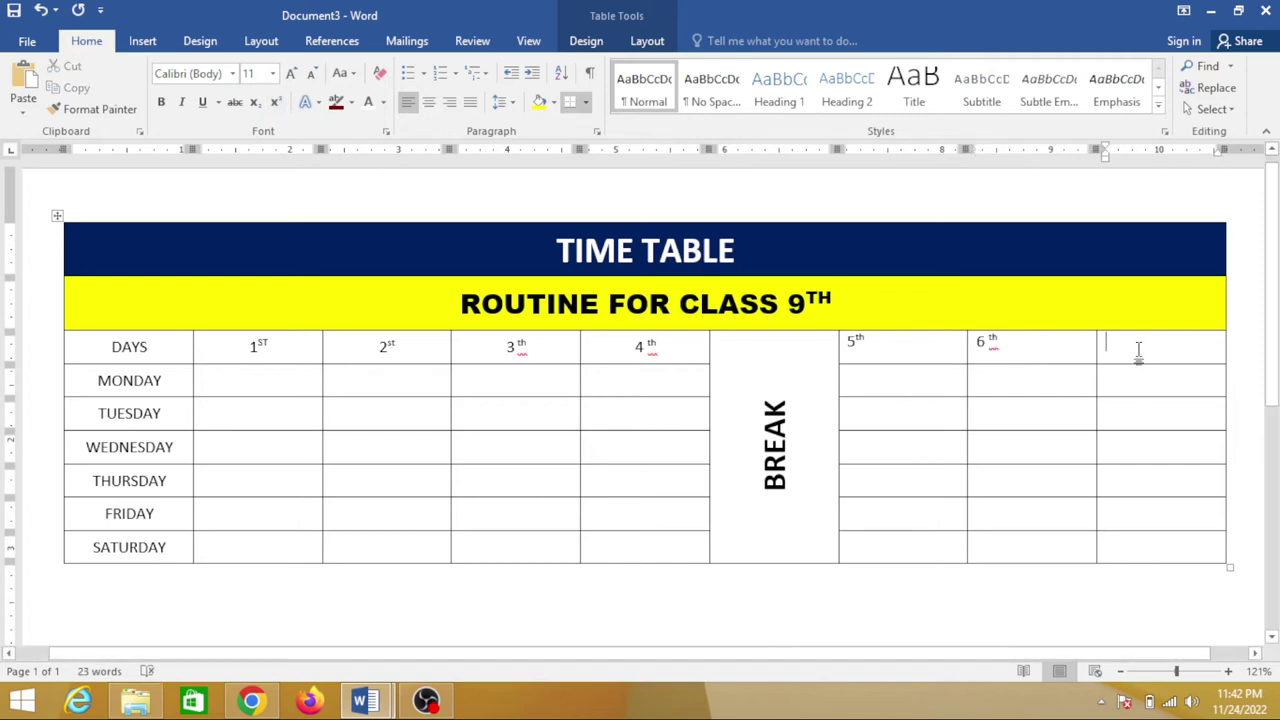
type("7")
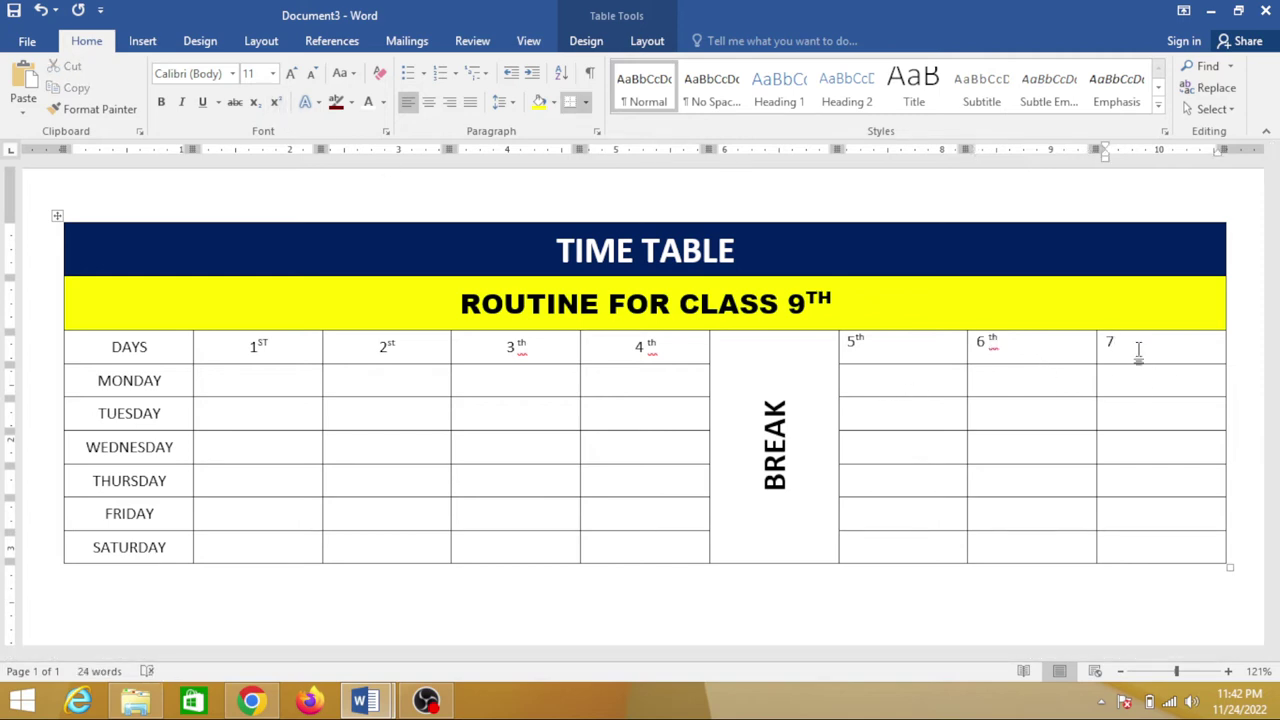
key("ctrl+v")
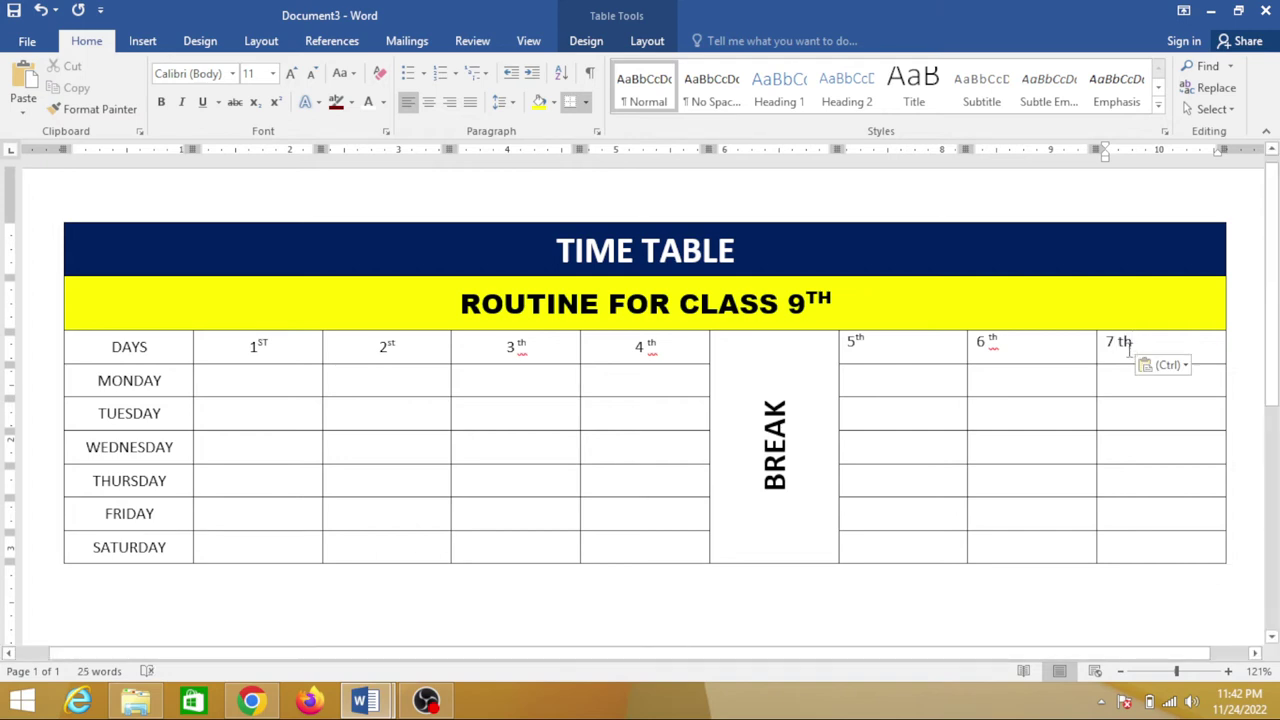
left_click_drag(1136, 348, 1117, 346)
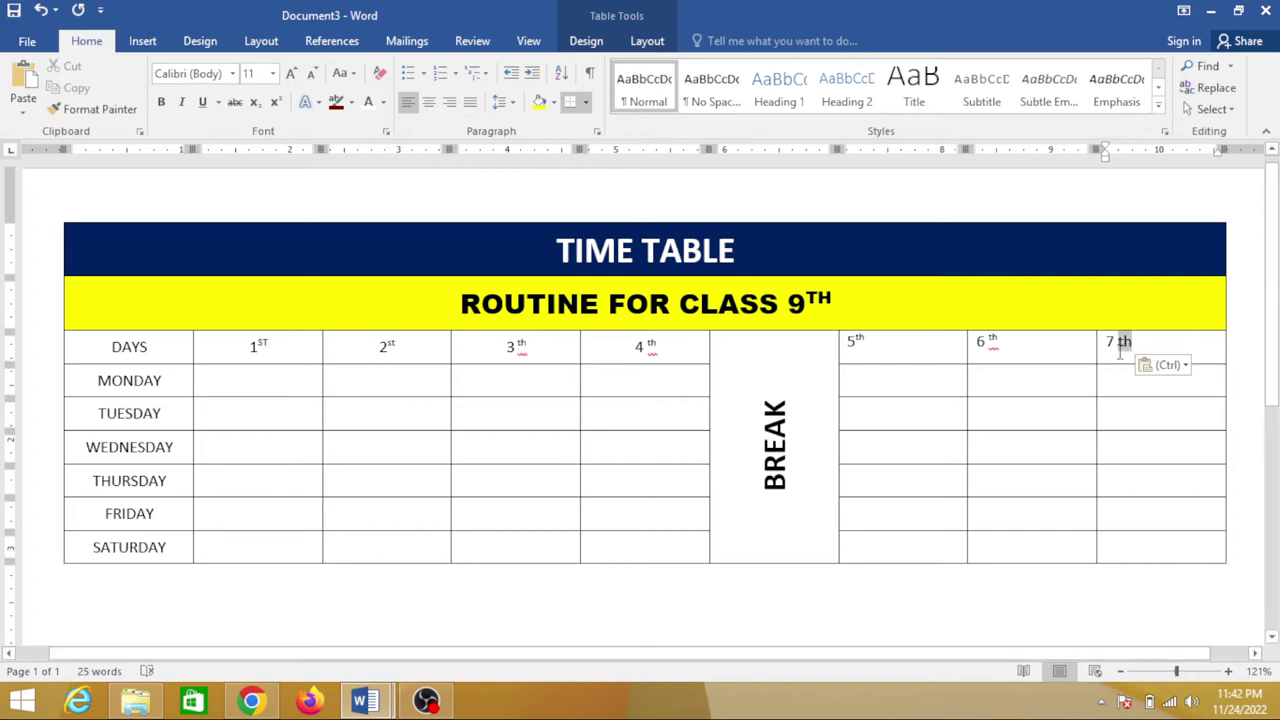
left_click(275, 102)
left_click(1153, 348)
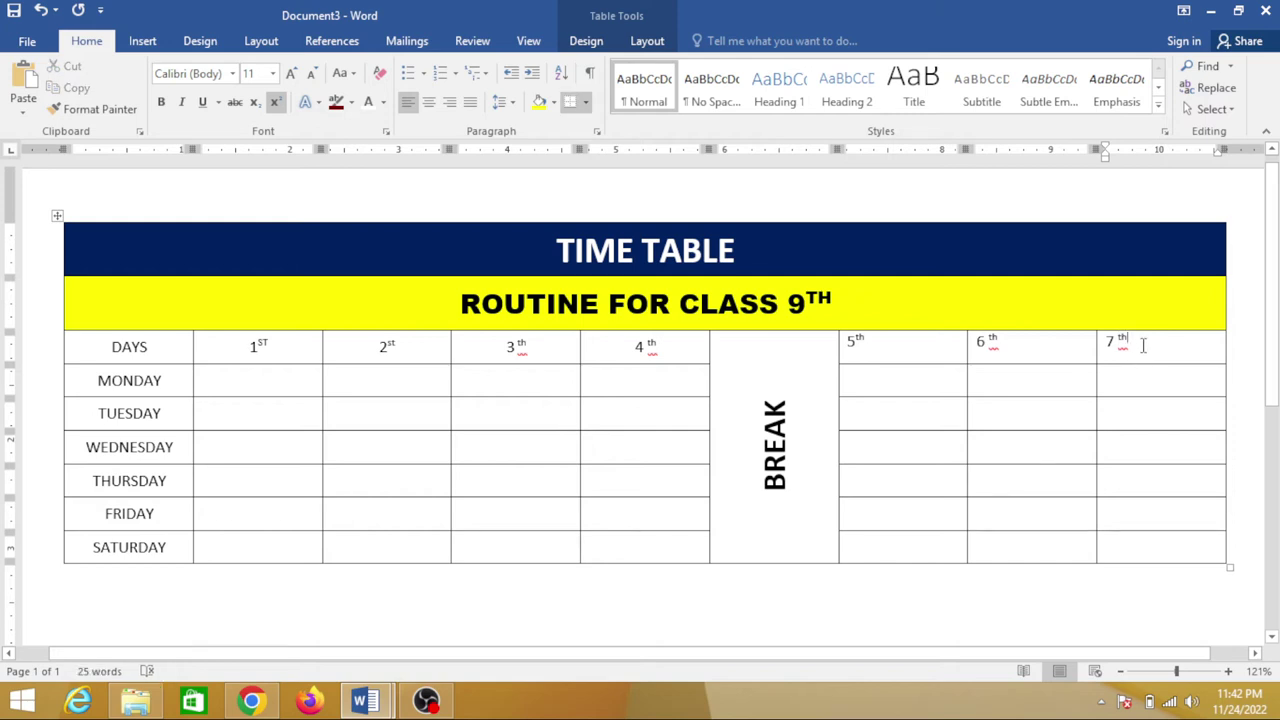
- Ignore the spelling flag on 'th' throughout the document
right_click(993, 342)
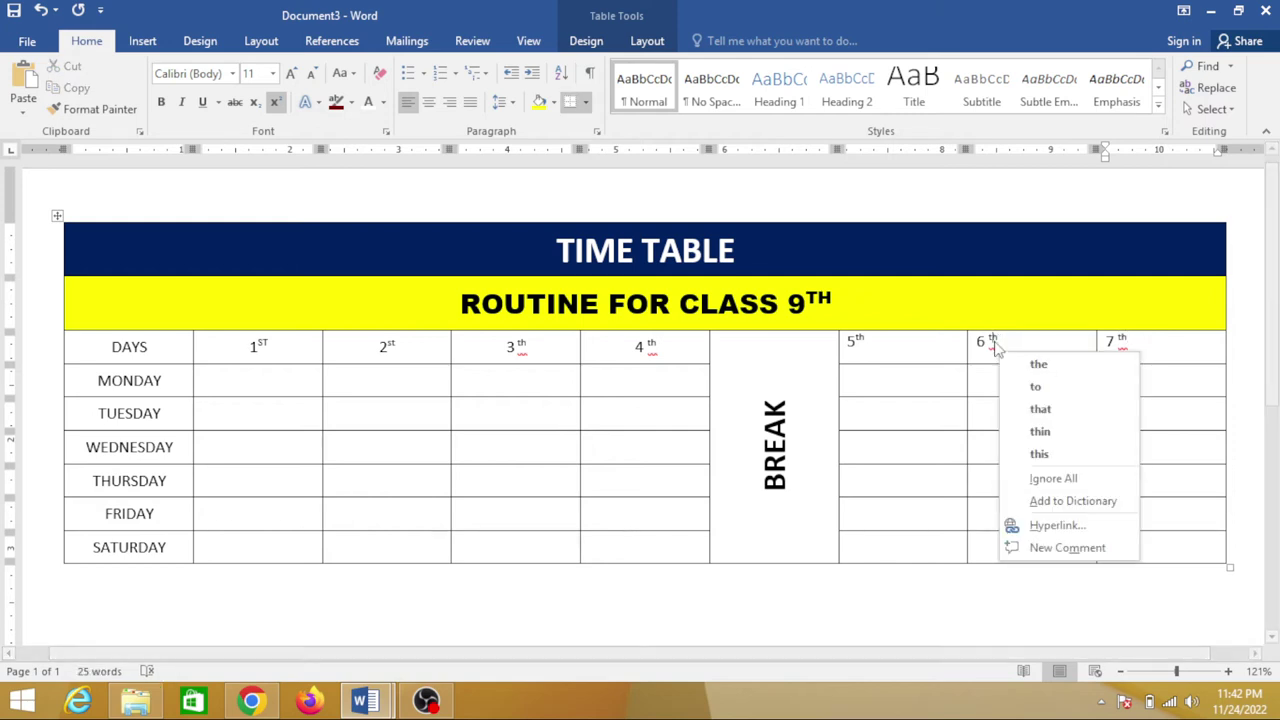
left_click(1040, 478)
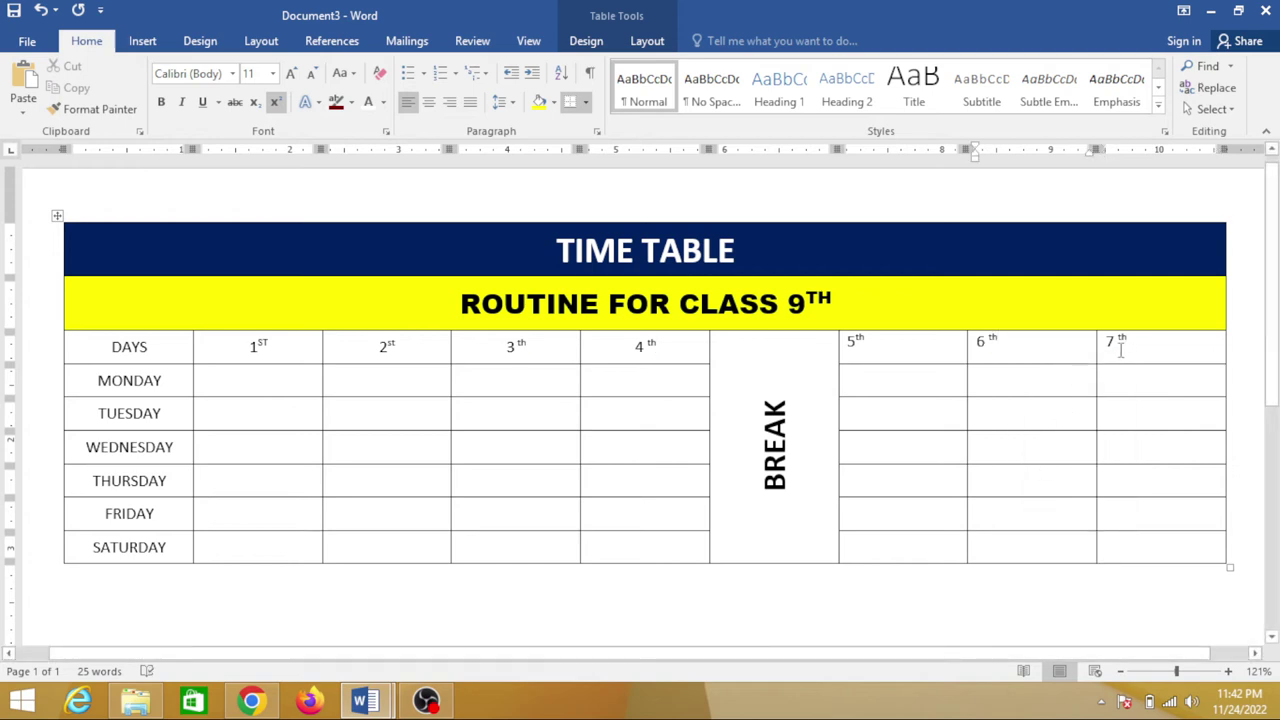
right_click(1108, 338)
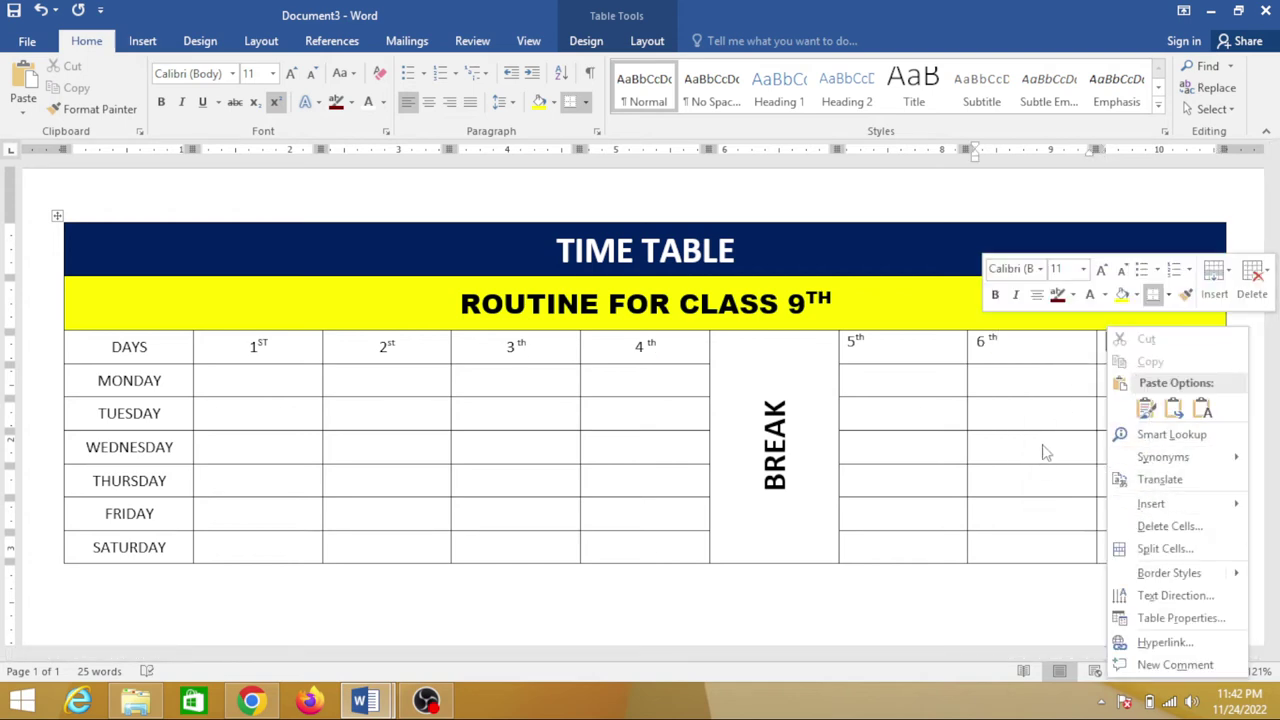
key("Escape")
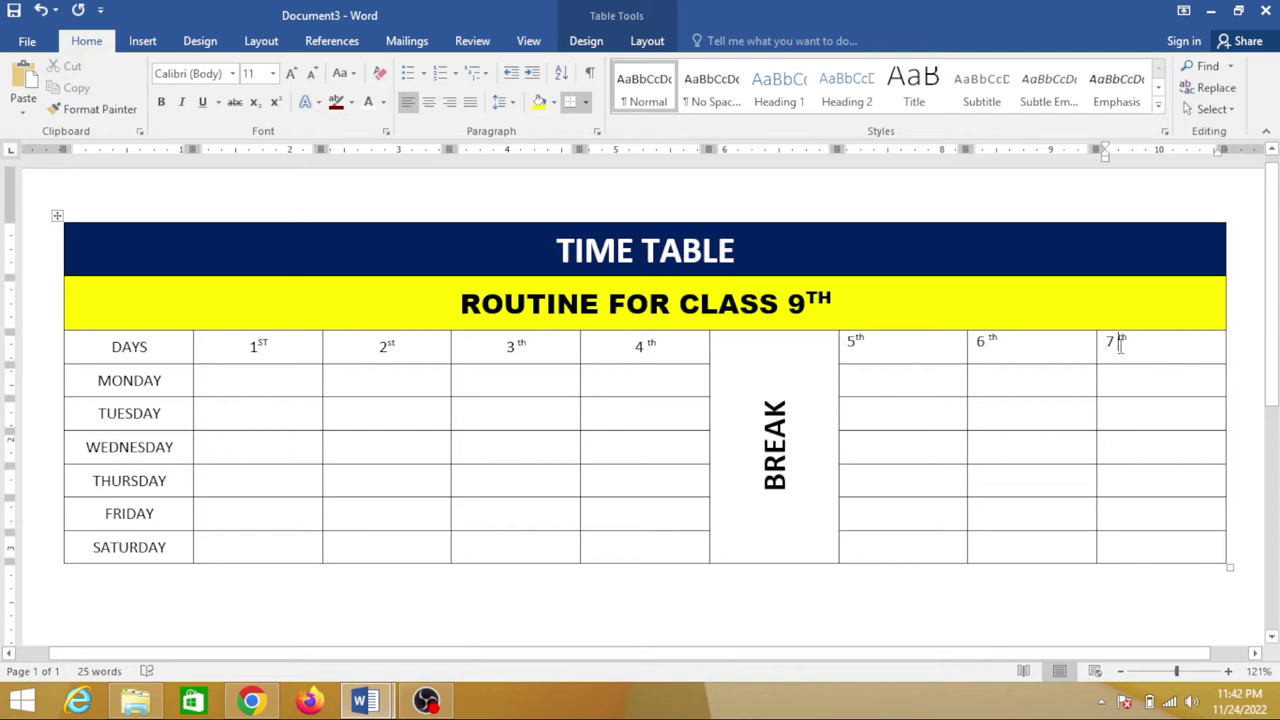
- Remove the stray spaces before 'th' in the 7th, 6th and 4th headings
left_click(1122, 343)
key("BackSpace")
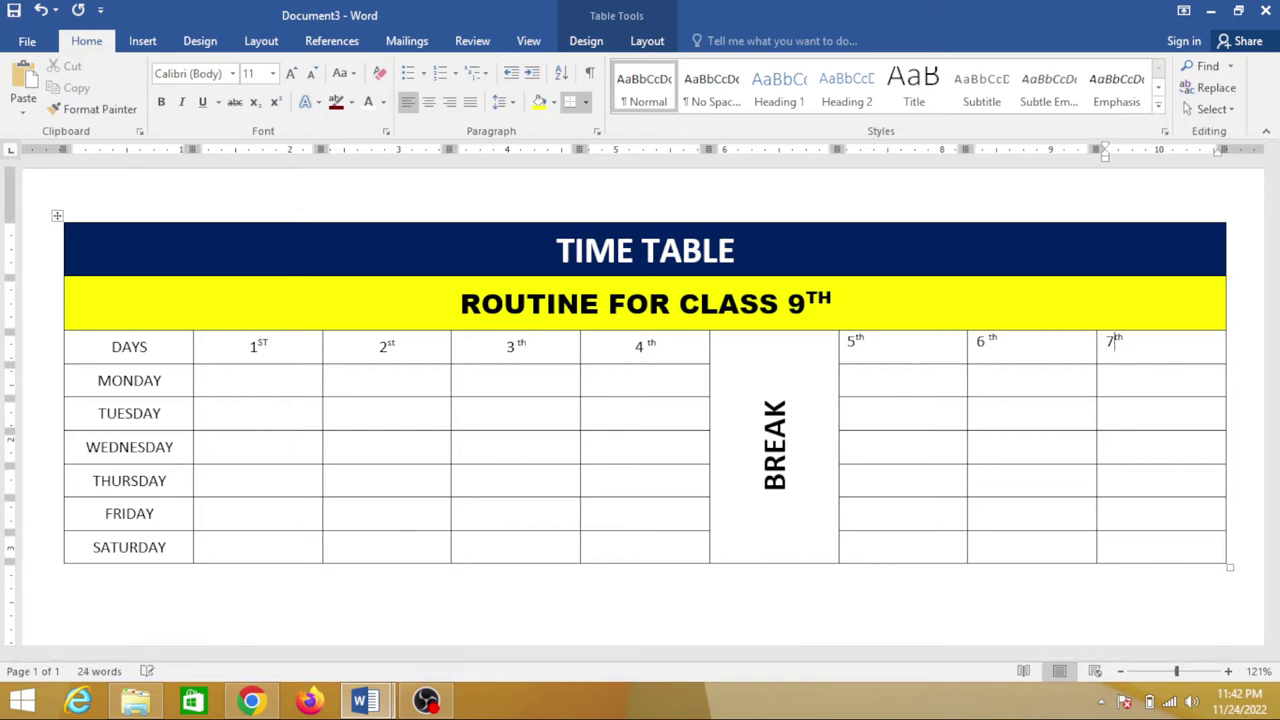
left_click(992, 343)
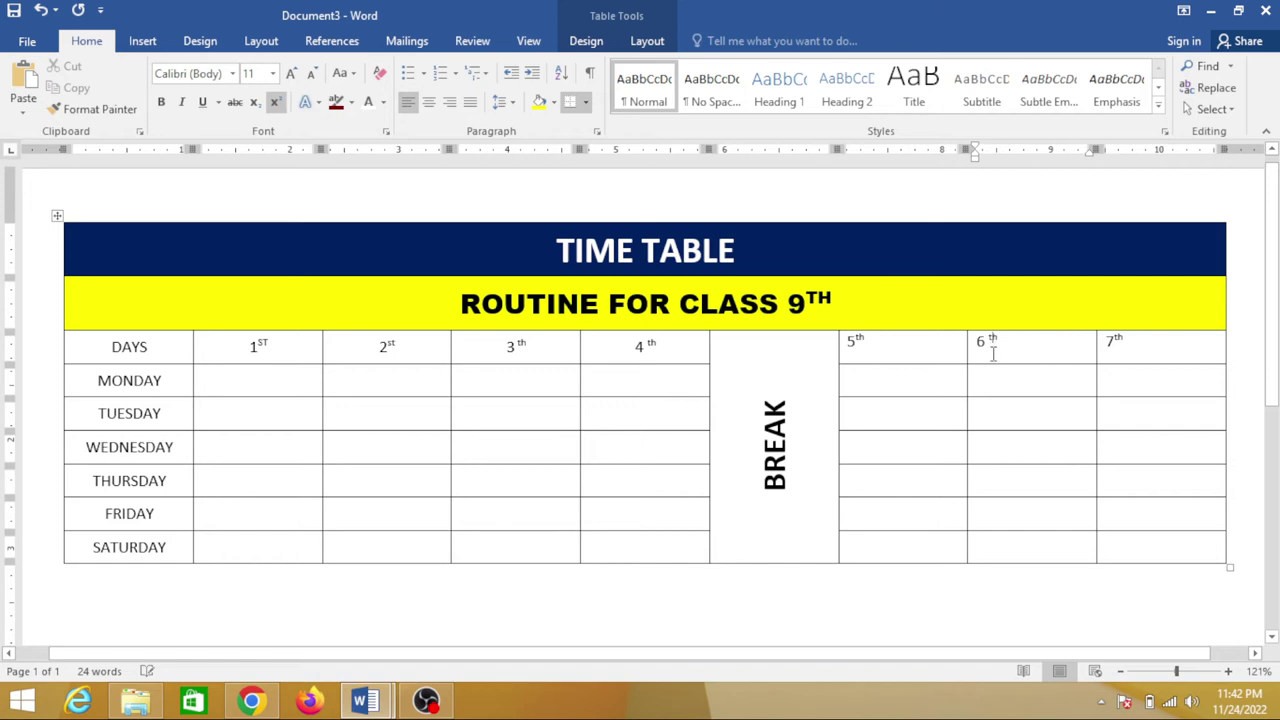
key("Left")
key("BackSpace")
left_click(648, 343)
key("BackSpace")
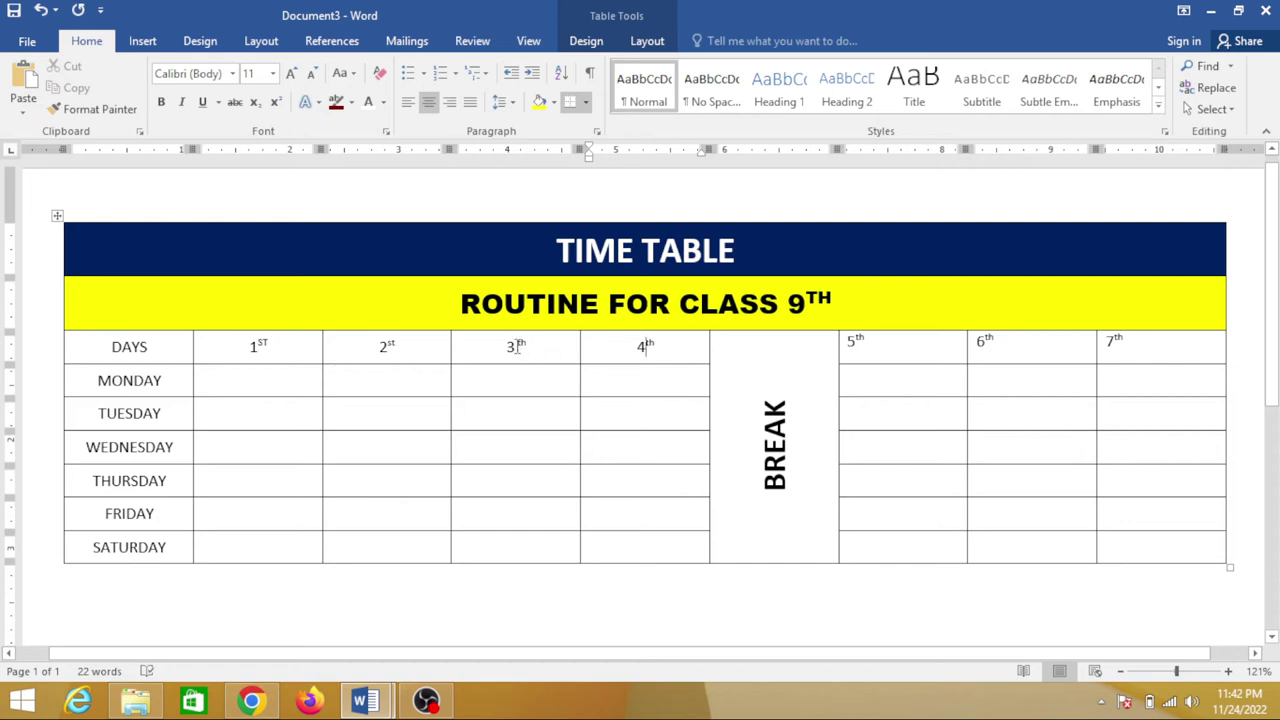
left_click(516, 346)
key("BackSpace")
key("ctrl+z")
- Make the header row bold, 18 pt, and centre-aligned
left_click_drag(113, 346, 1128, 343)
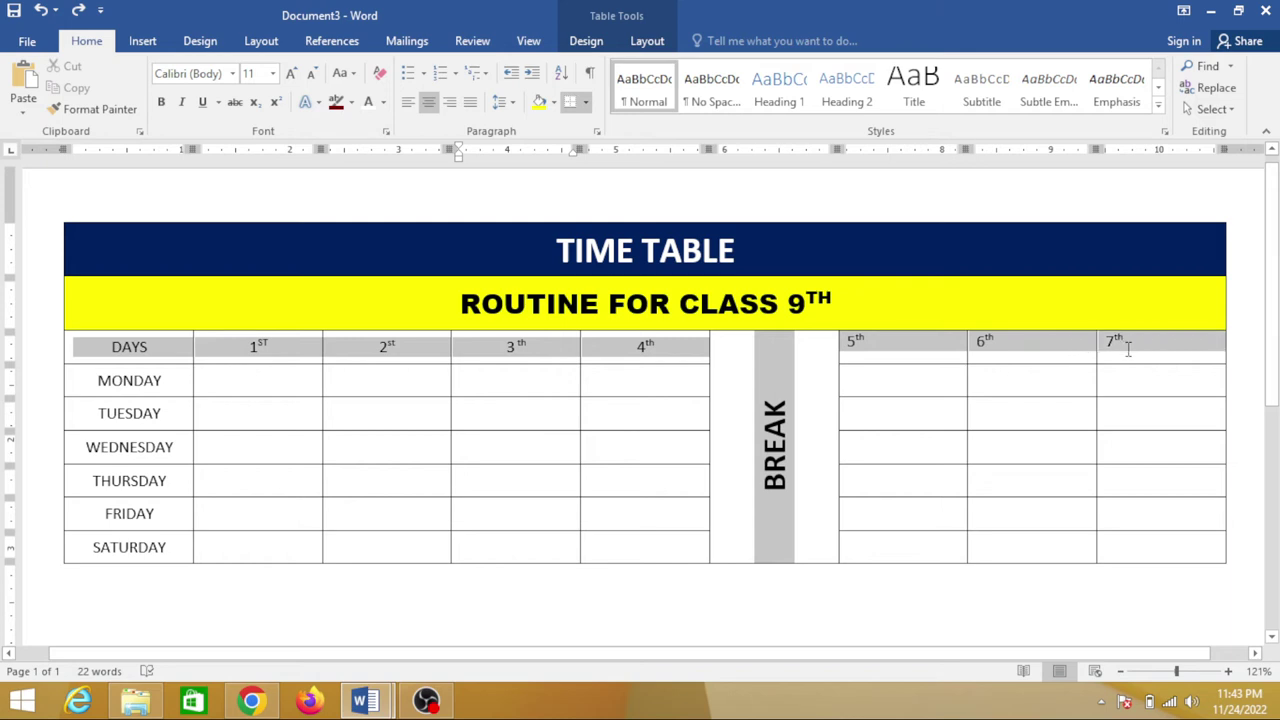
left_click(161, 101)
left_click(272, 74)
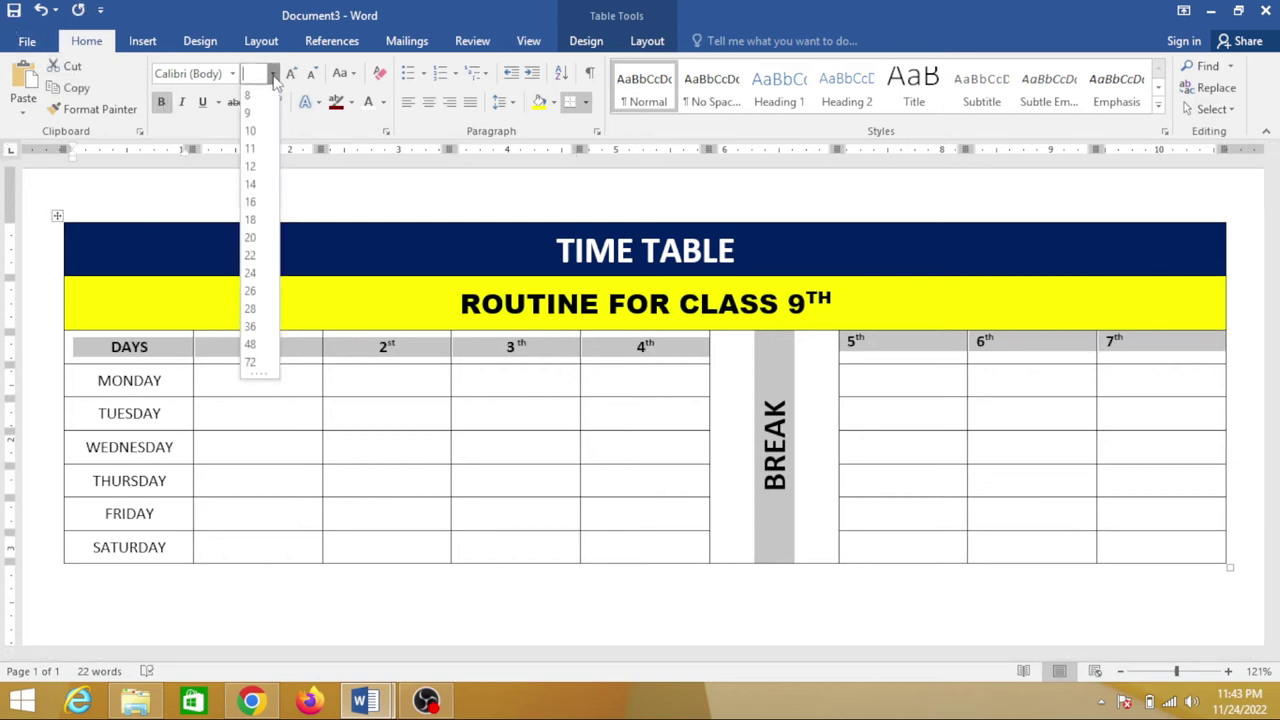
left_click(252, 219)
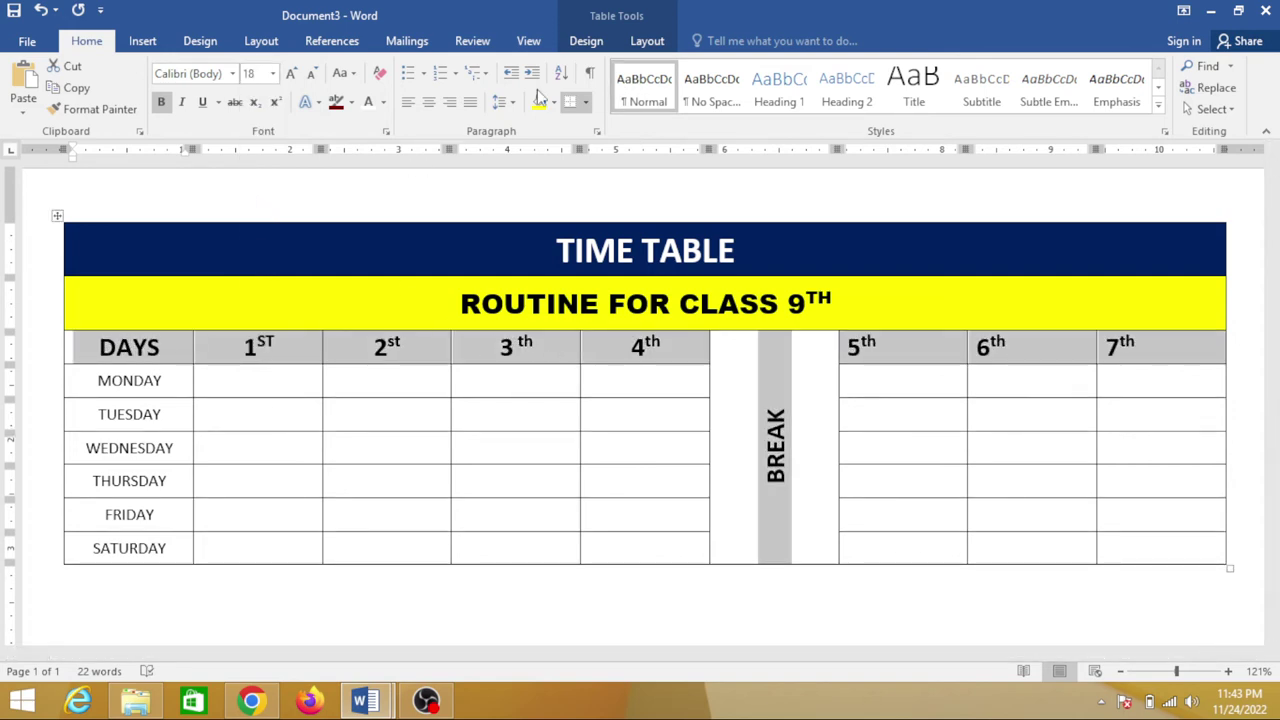
left_click(647, 41)
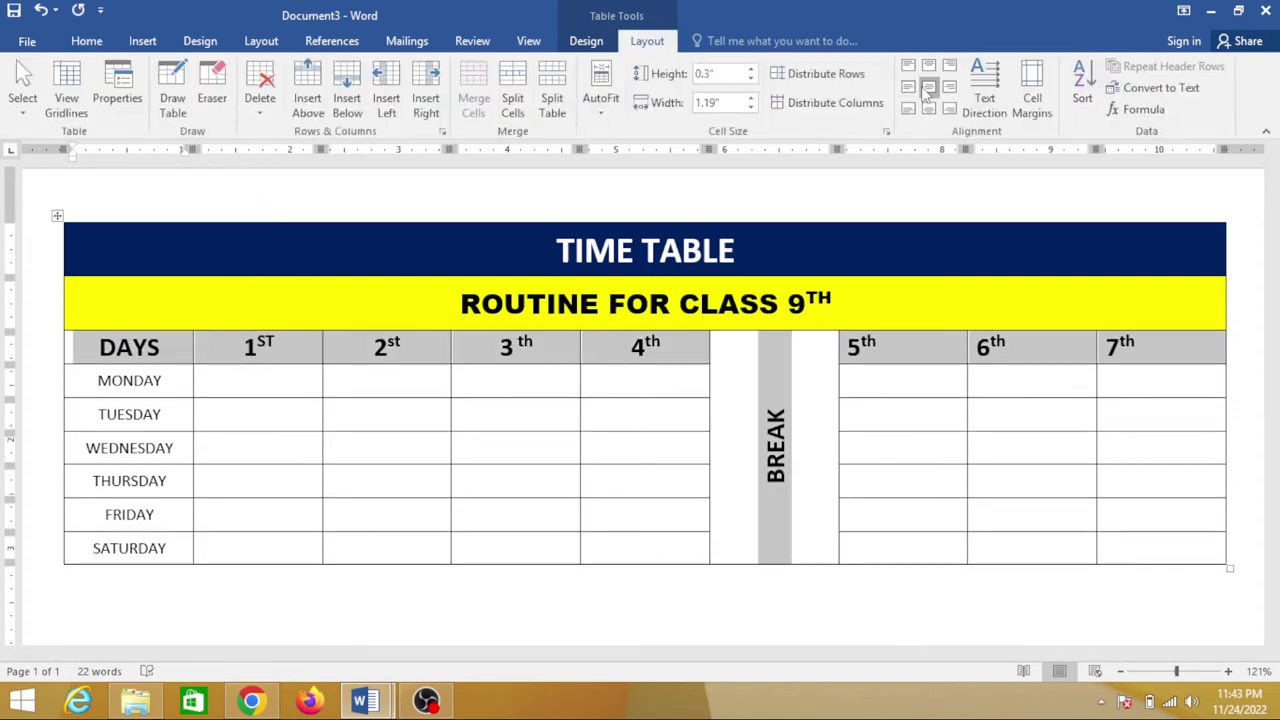
left_click(928, 88)
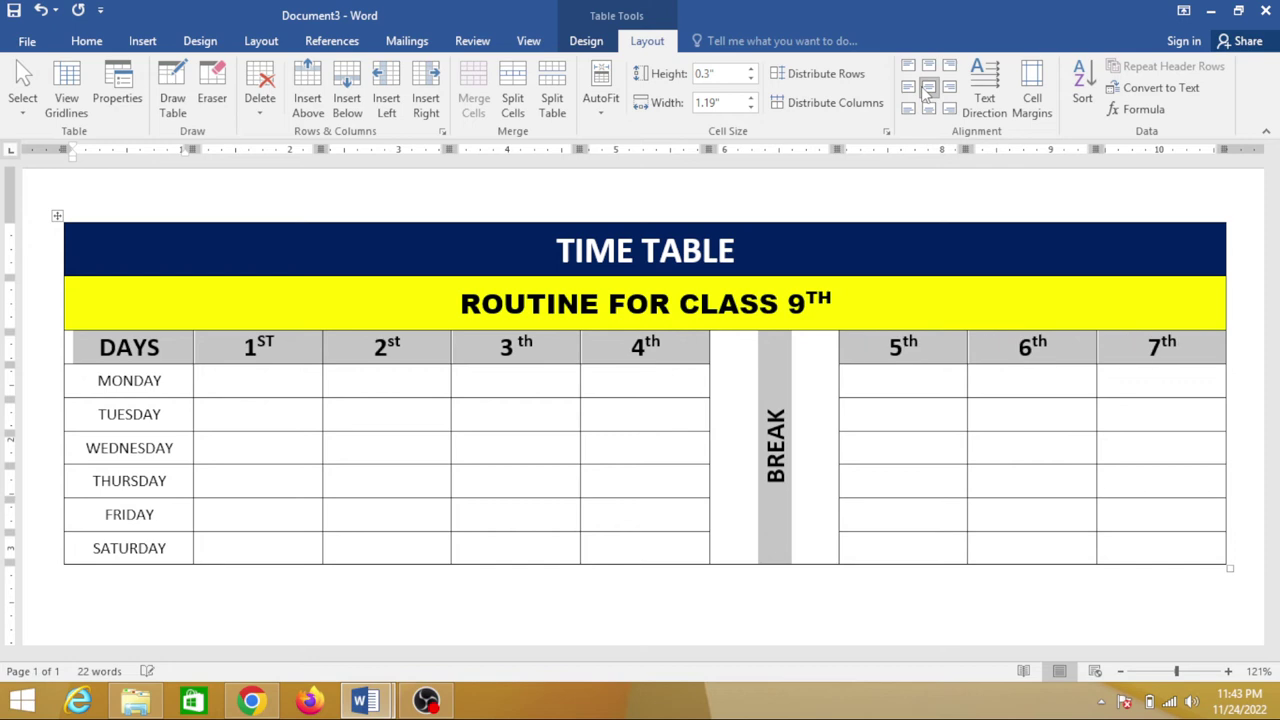
left_click(822, 425)
- Make the MONDAY–SATURDAY labels bold at 12 pt
left_click_drag(110, 384, 128, 533)
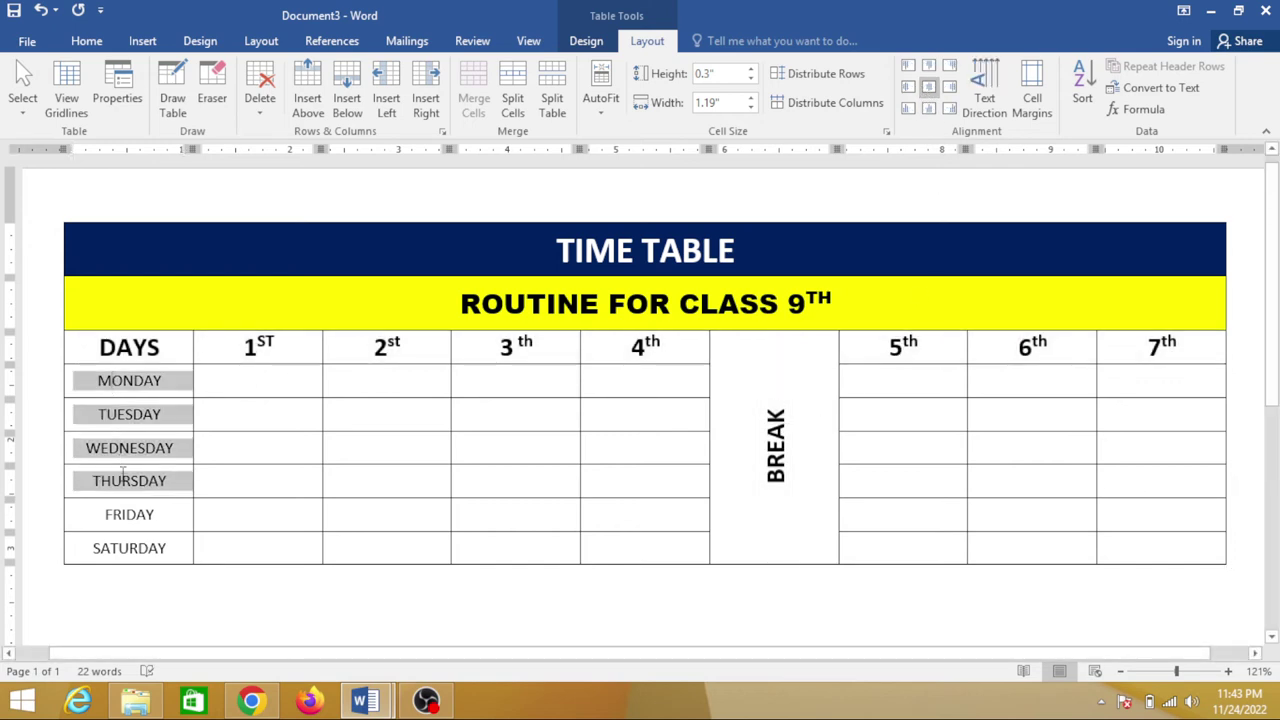
left_click(86, 41)
left_click(161, 102)
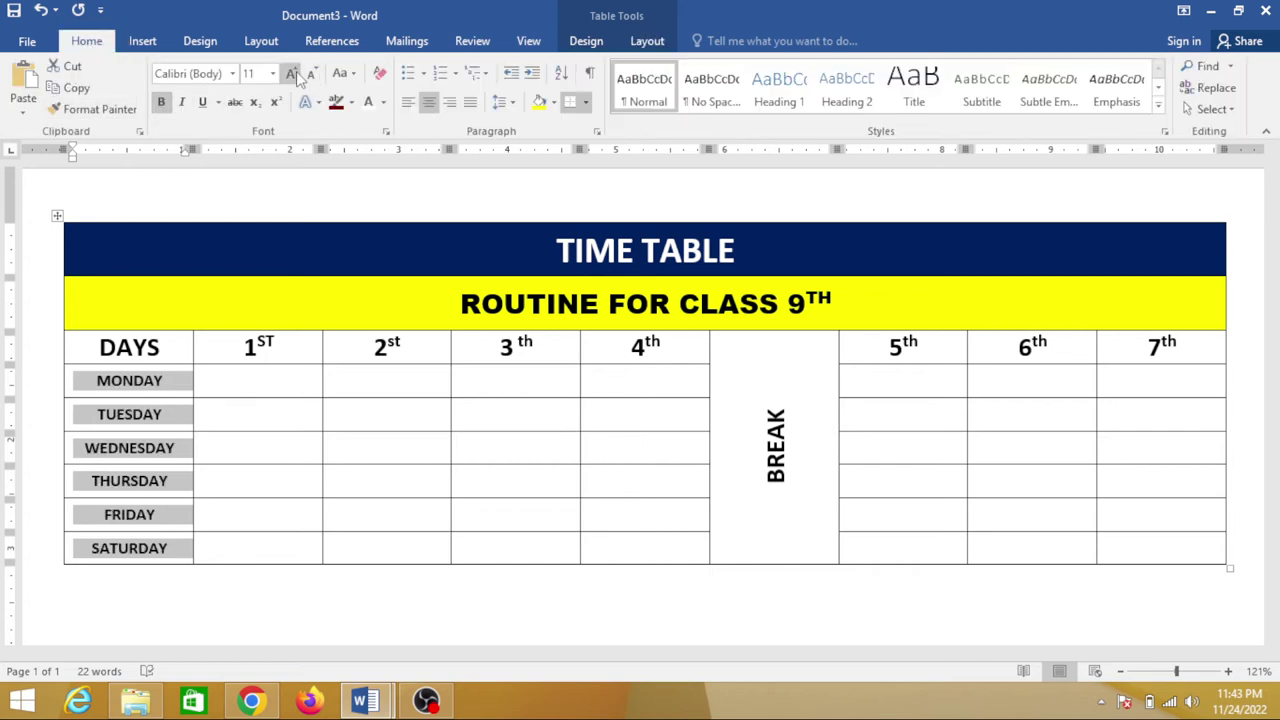
left_click(292, 74)
left_click(292, 74)
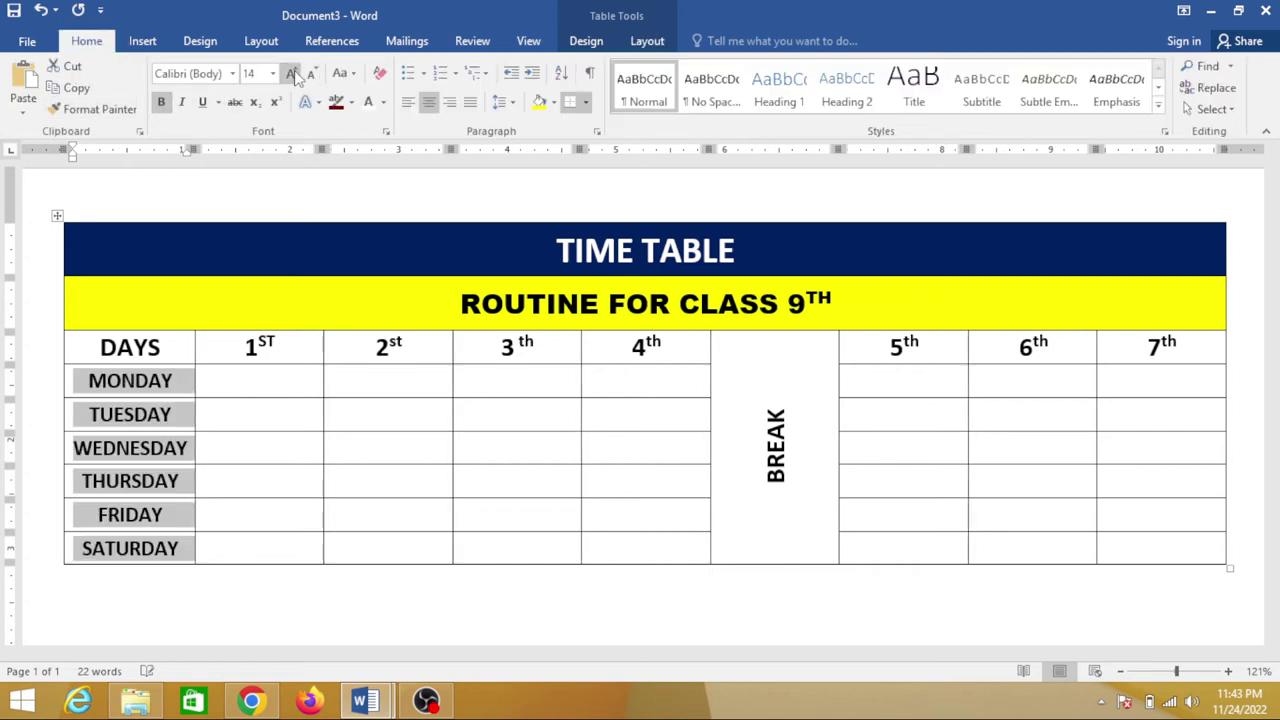
left_click(311, 74)
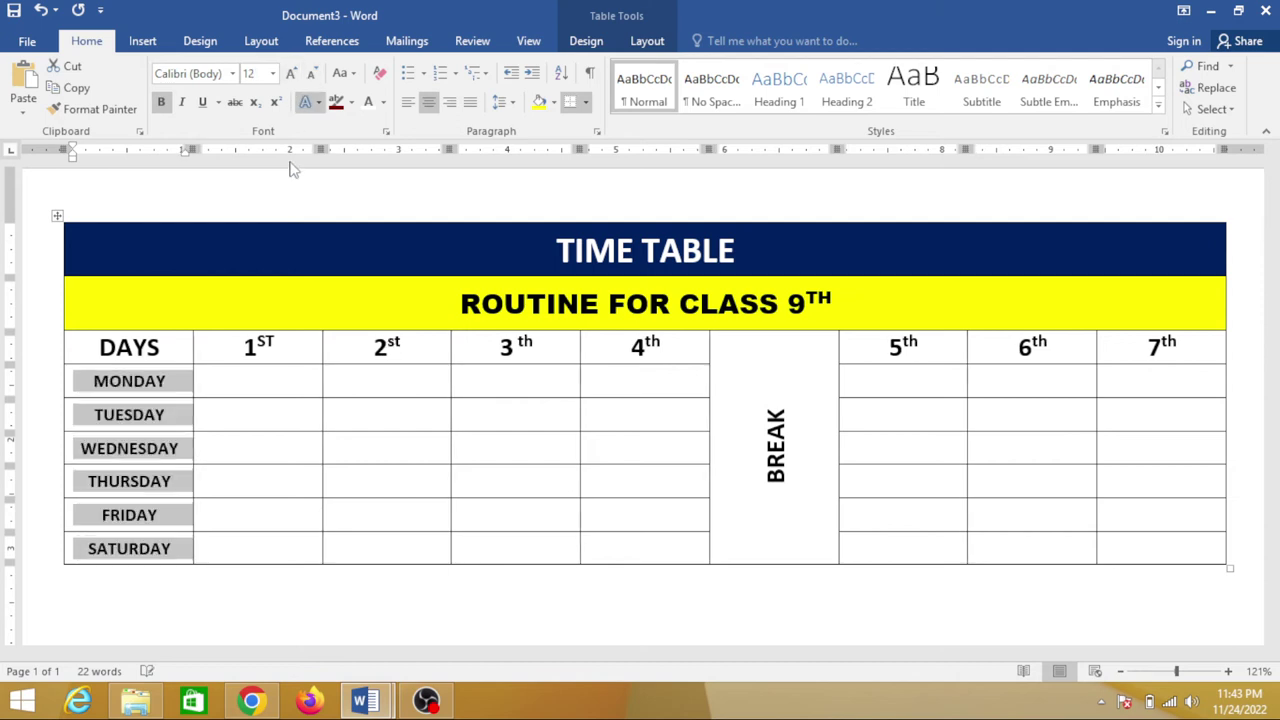
left_click(256, 386)
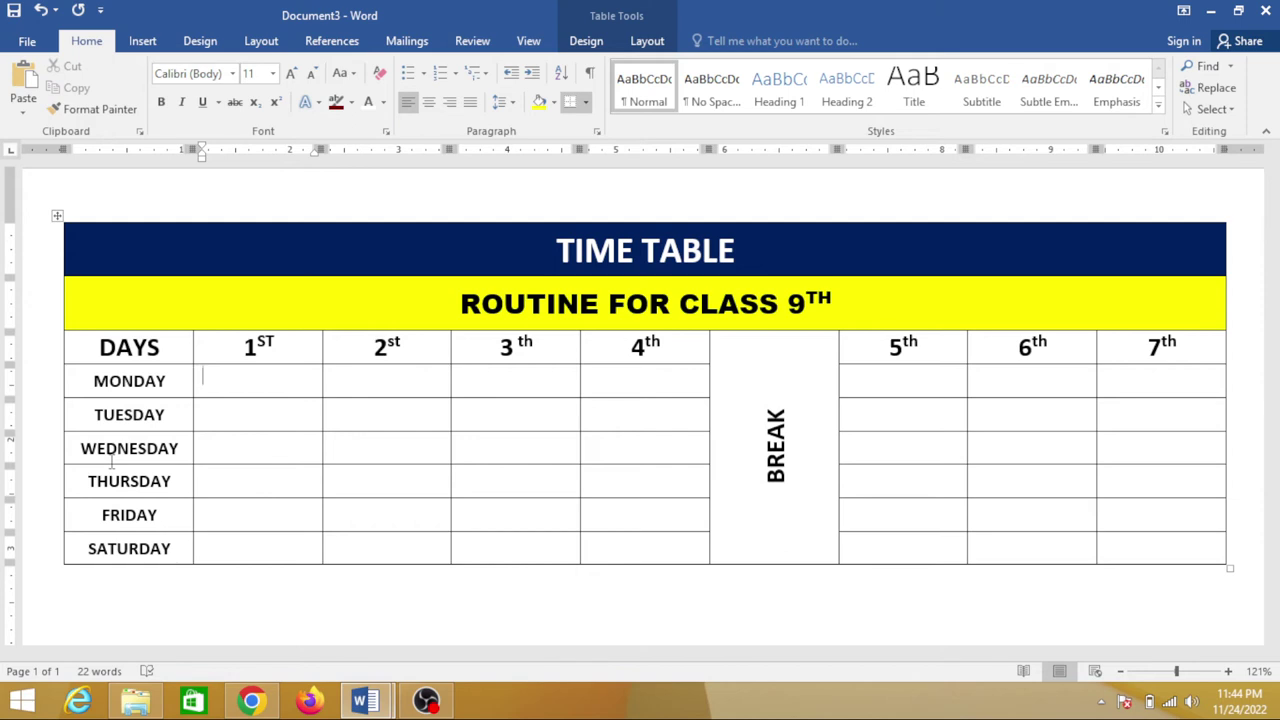
- Merge the 1st period column's Monday–Saturday cells into one and type 'english'
left_click_drag(274, 392, 251, 545)
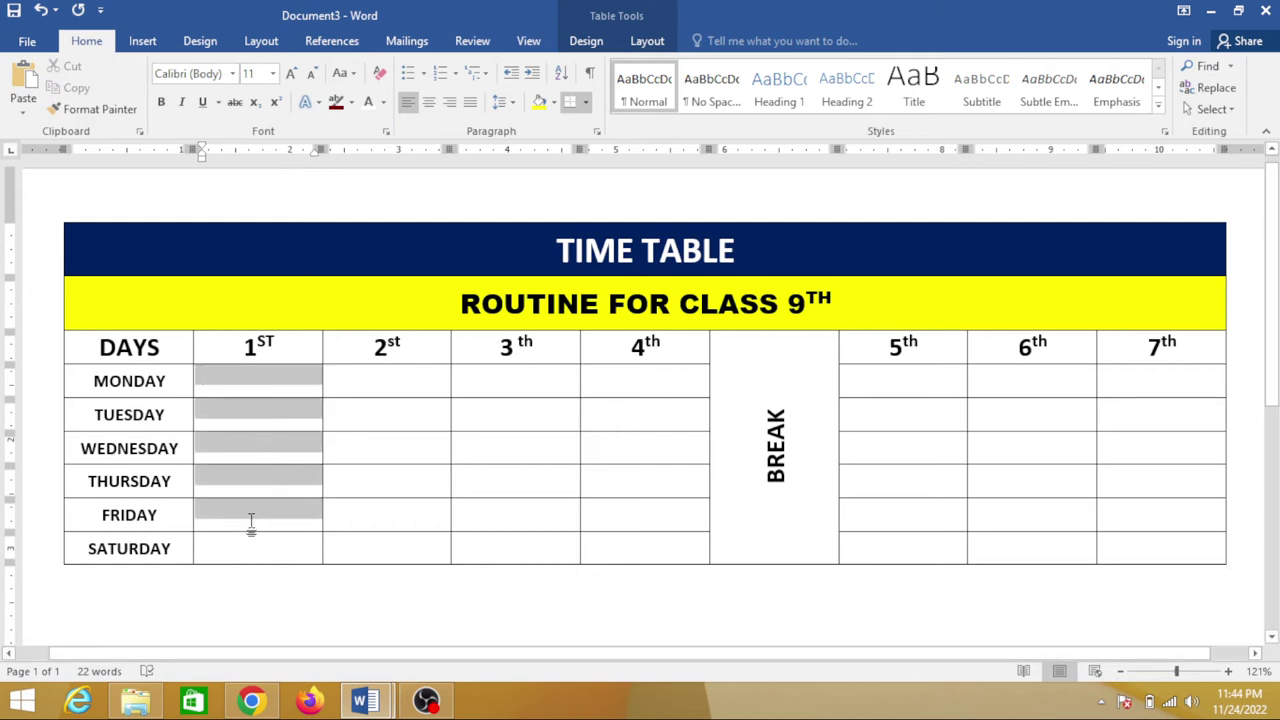
left_click(645, 42)
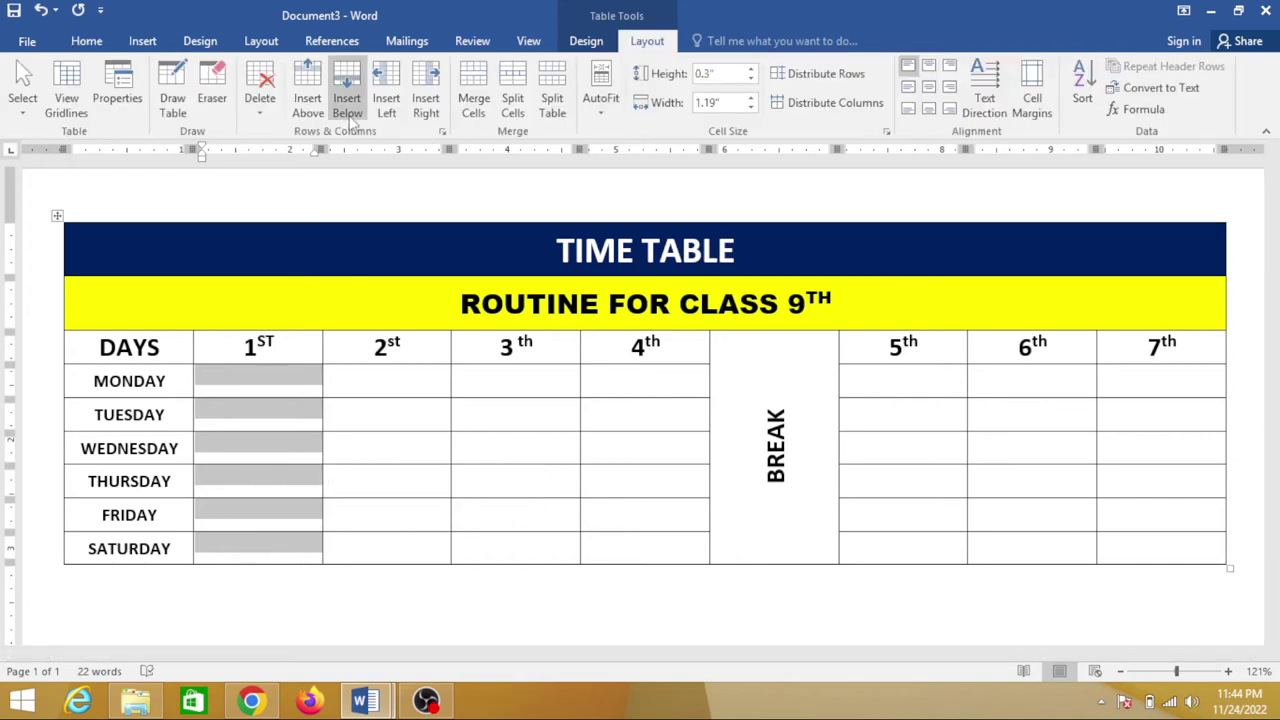
left_click(473, 100)
left_click(258, 445)
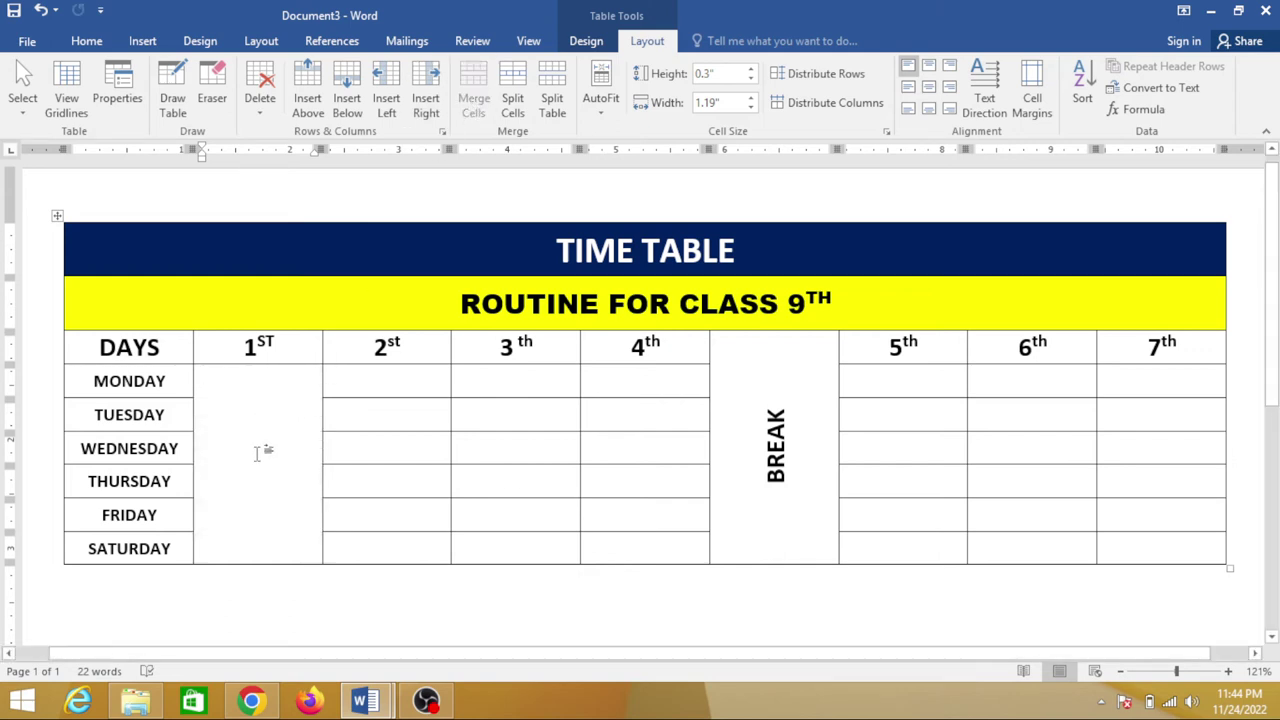
type("e")
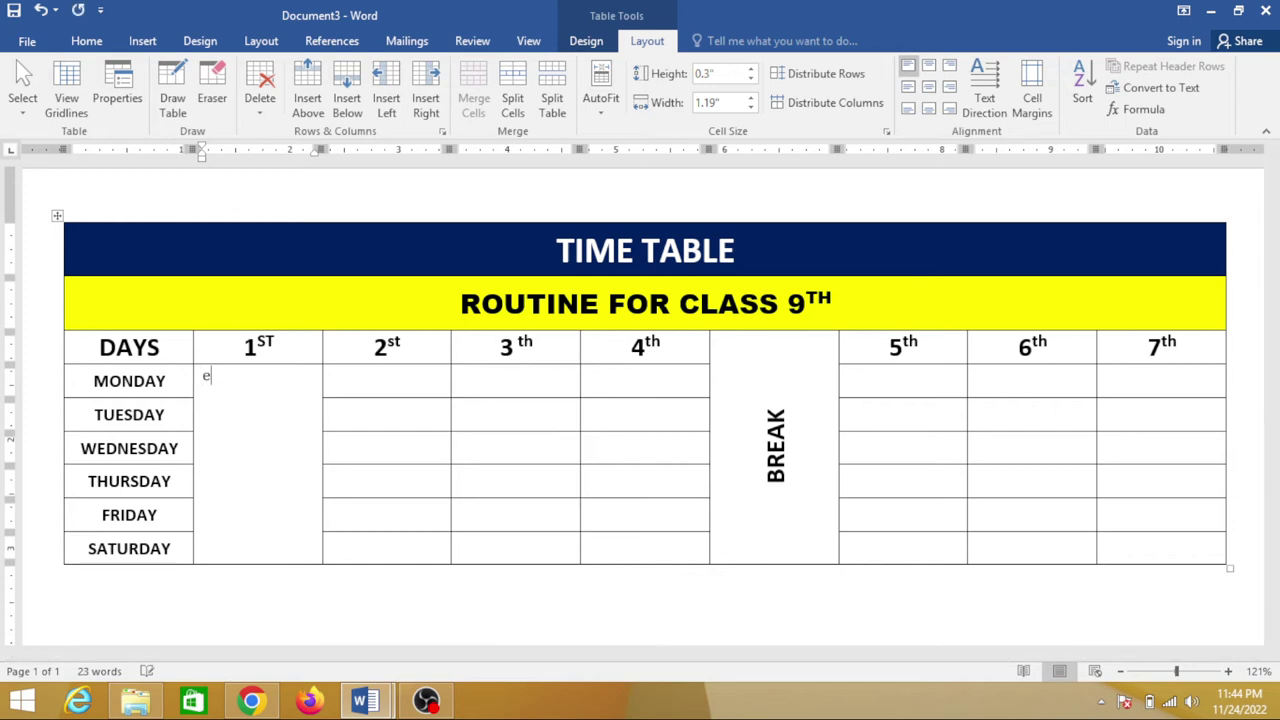
type("nglish")
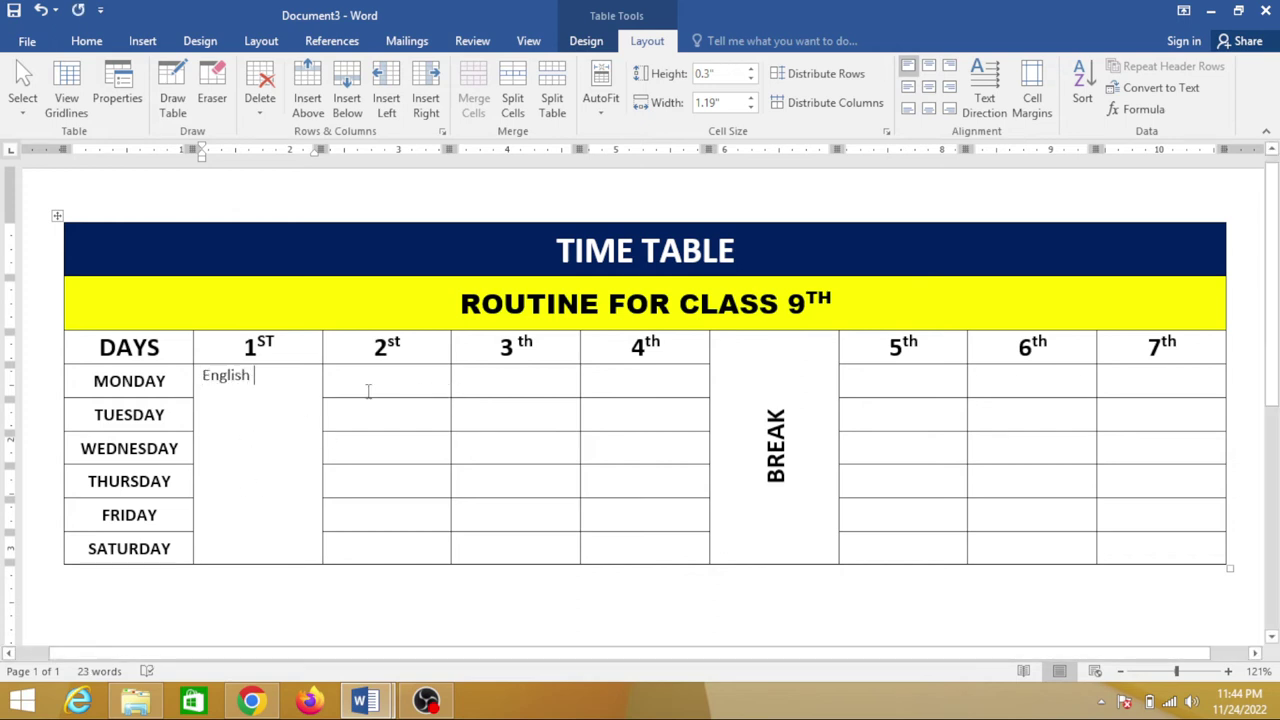
- Merge the 2nd period column's Monday–Saturday cells into one and type 'math'
left_click_drag(375, 378, 371, 545)
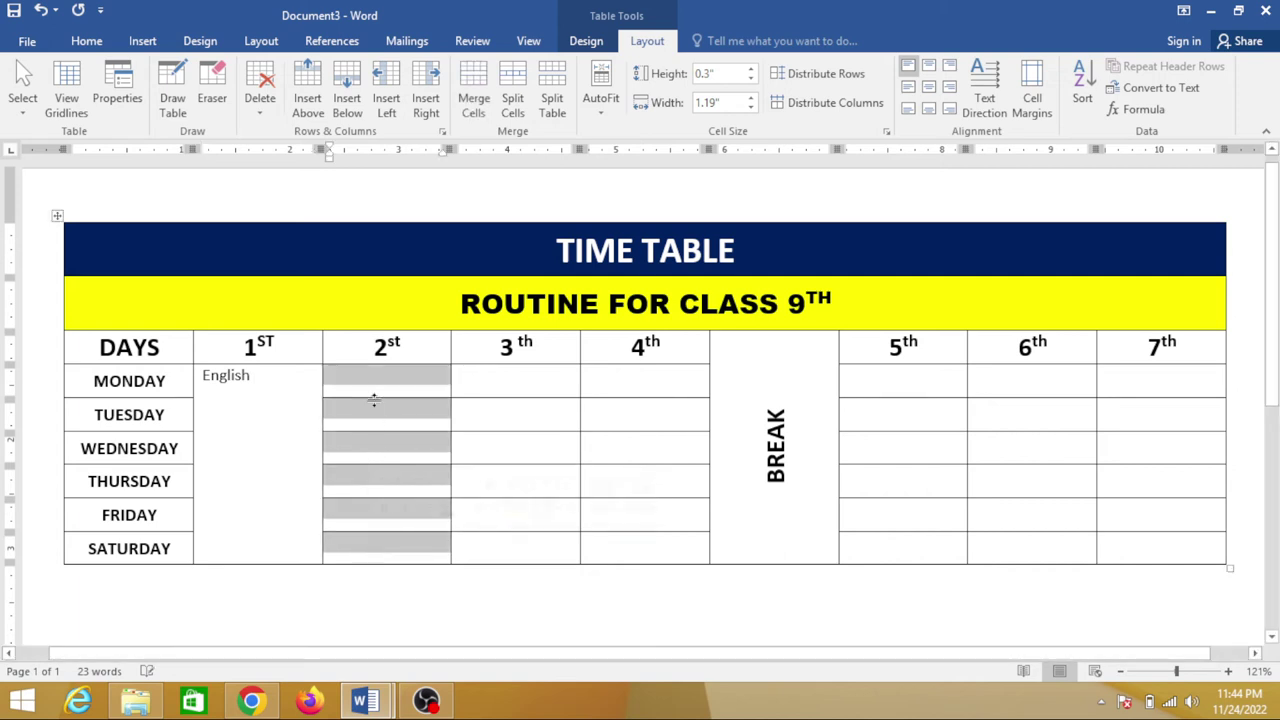
right_click(375, 385)
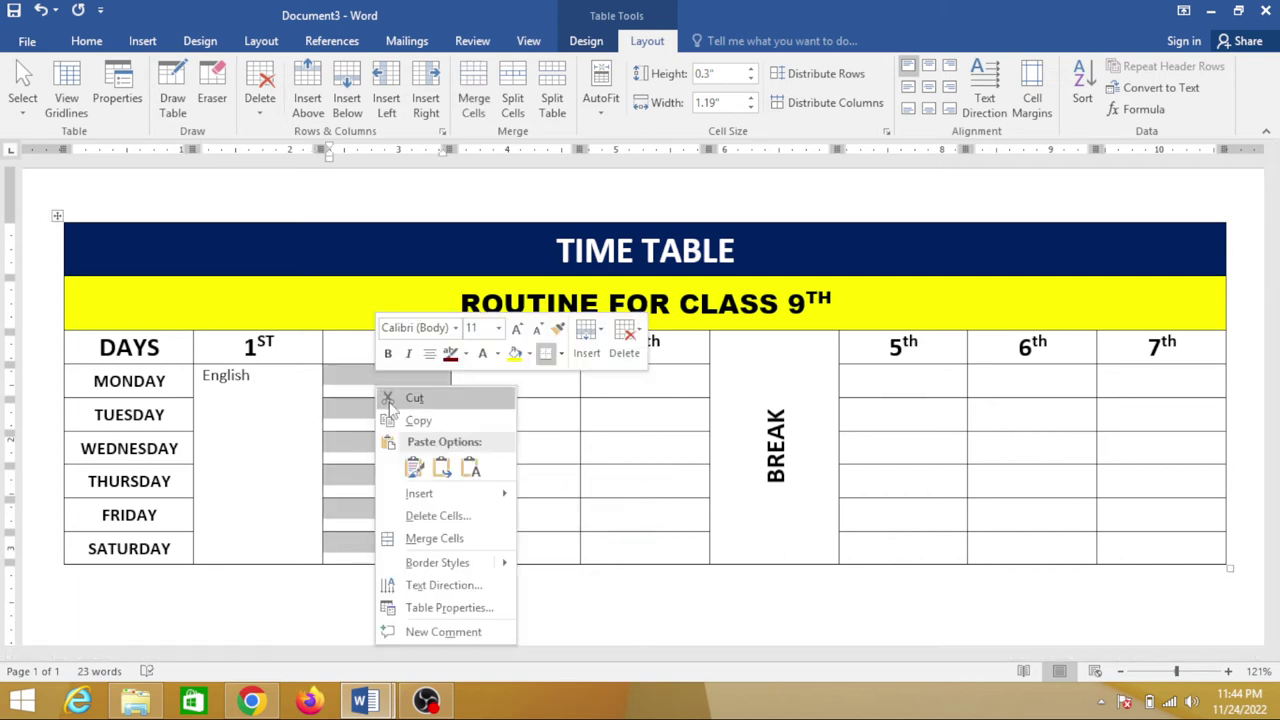
left_click(441, 540)
type("m")
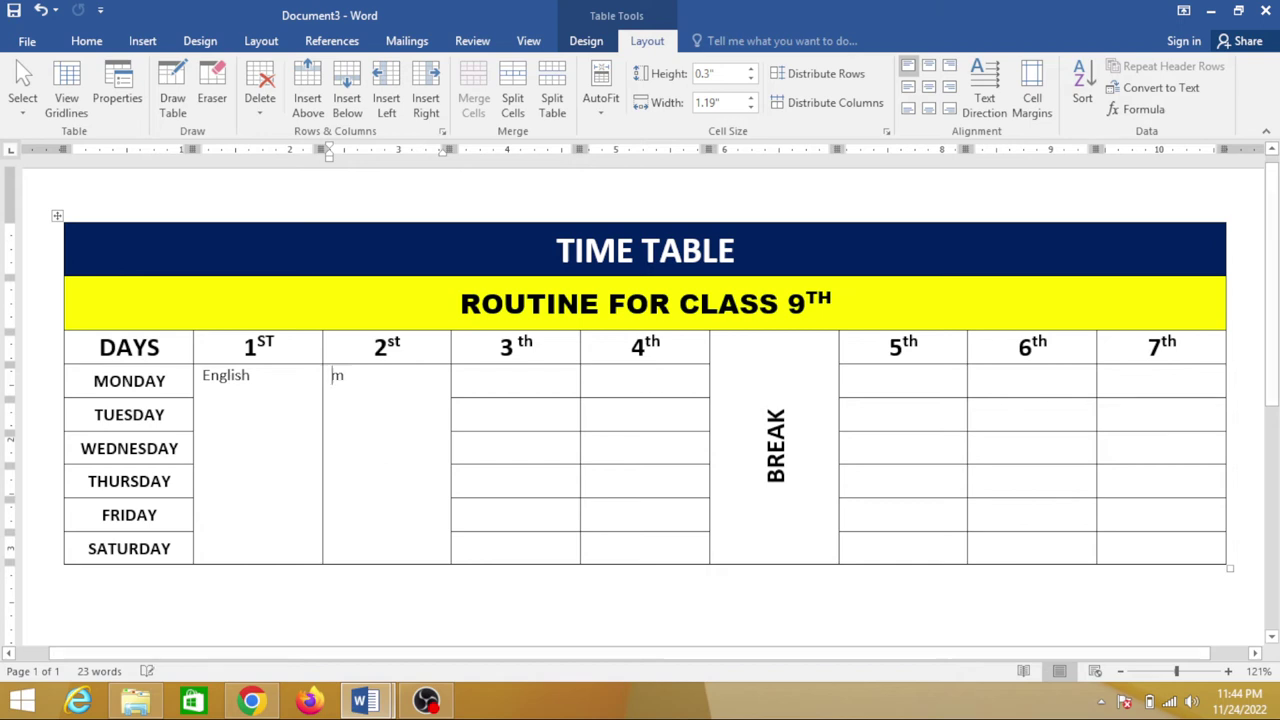
type("ath")
left_click(472, 383)
left_click_drag(254, 376, 207, 388)
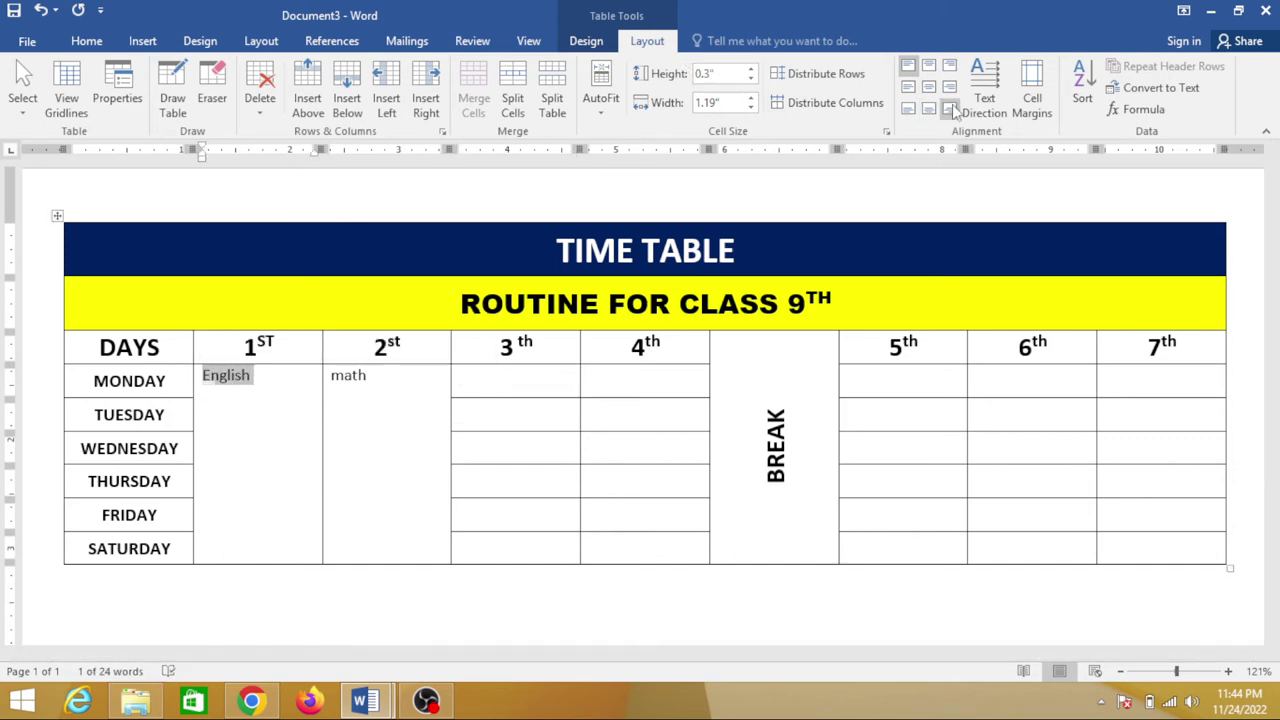
- Rotate the merged English and math entries to read bottom-to-top and centre them in their cells
left_click(990, 104)
left_click(990, 104)
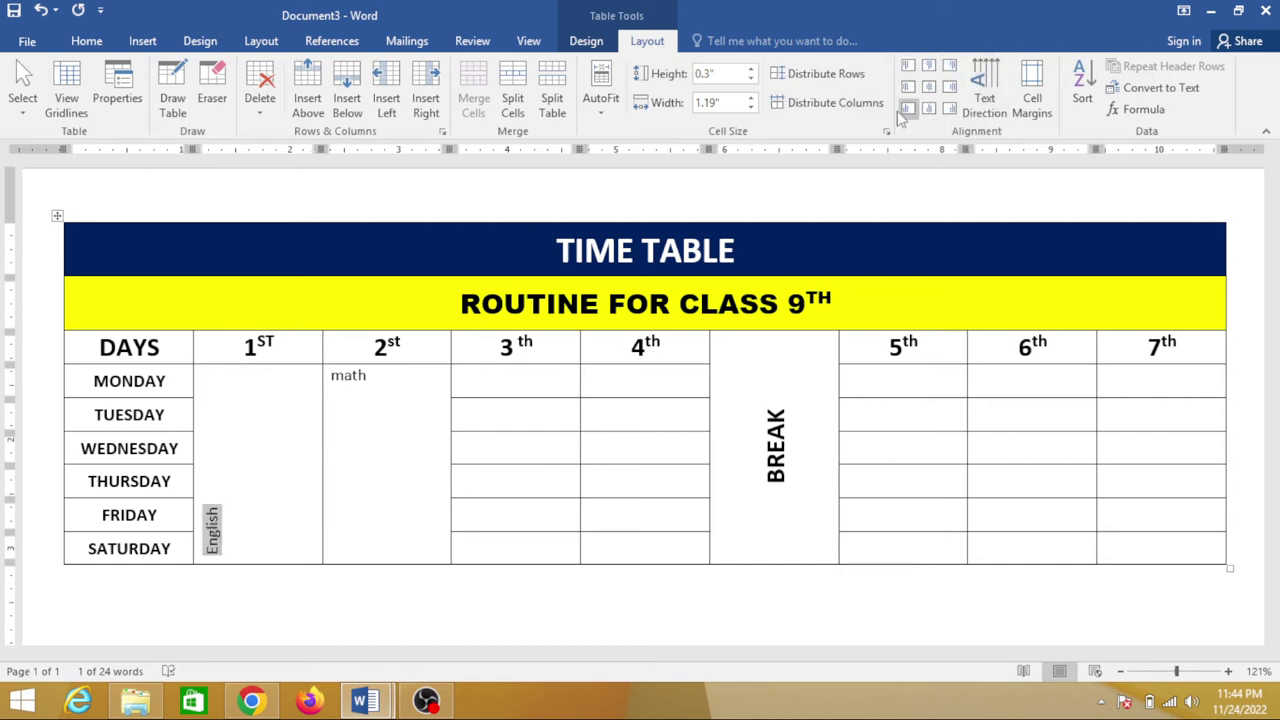
left_click(929, 87)
left_click(451, 363)
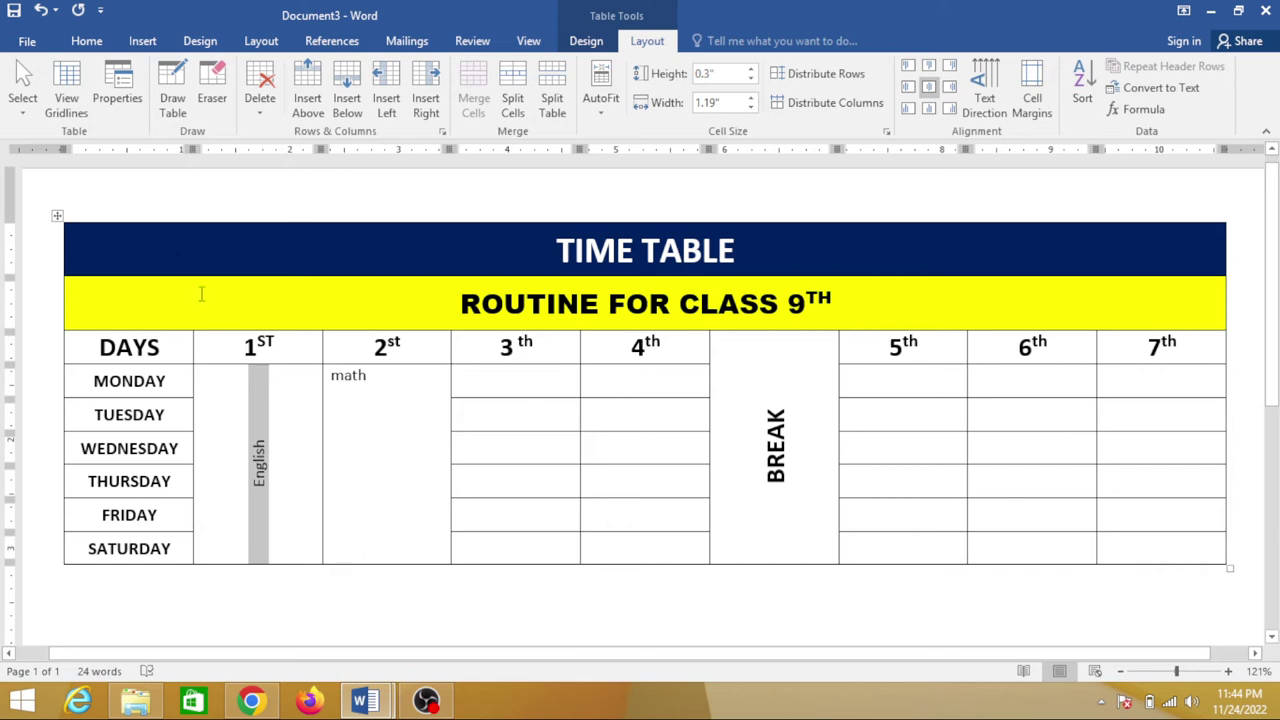
left_click_drag(368, 376, 331, 376)
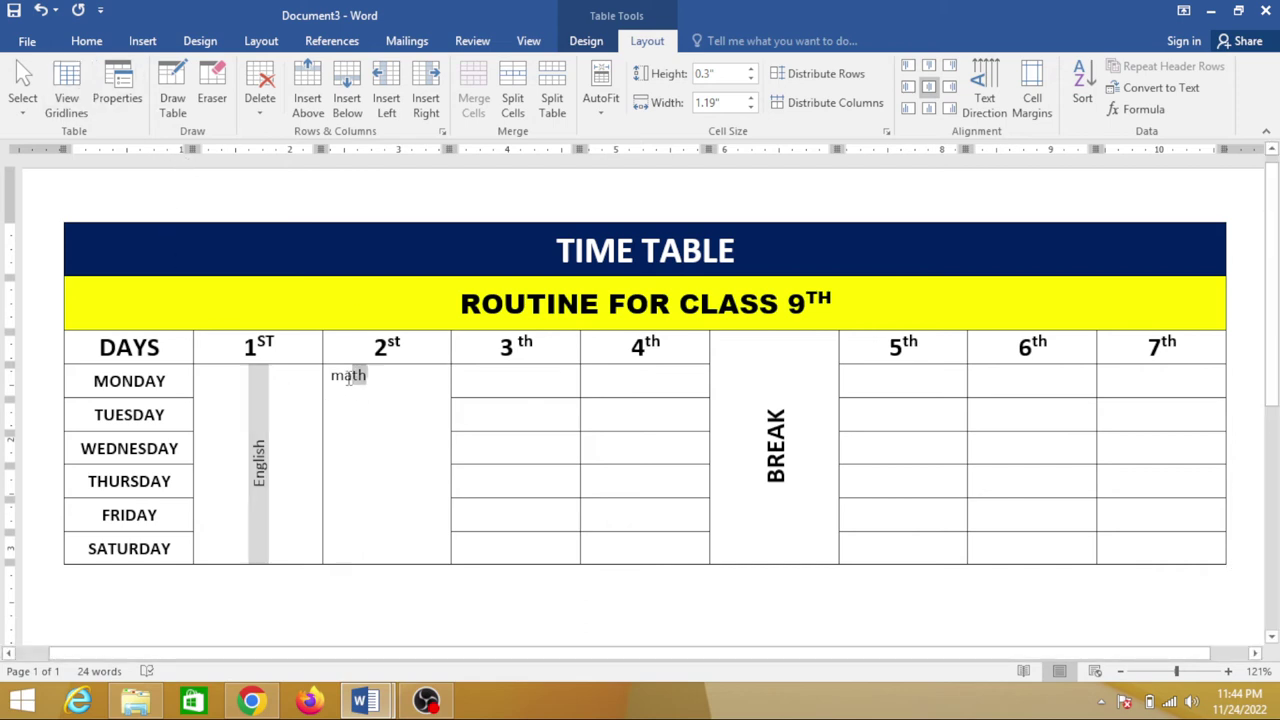
left_click(990, 100)
left_click(1000, 97)
left_click(1000, 97)
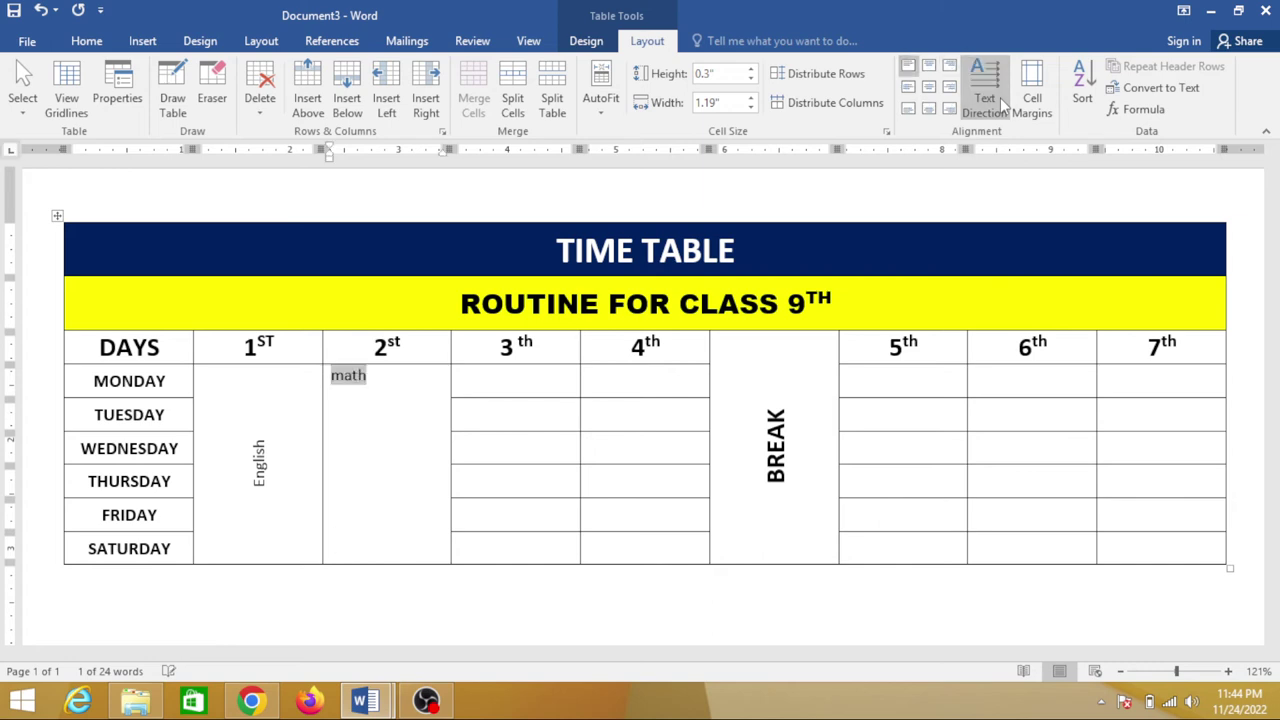
left_click(1000, 97)
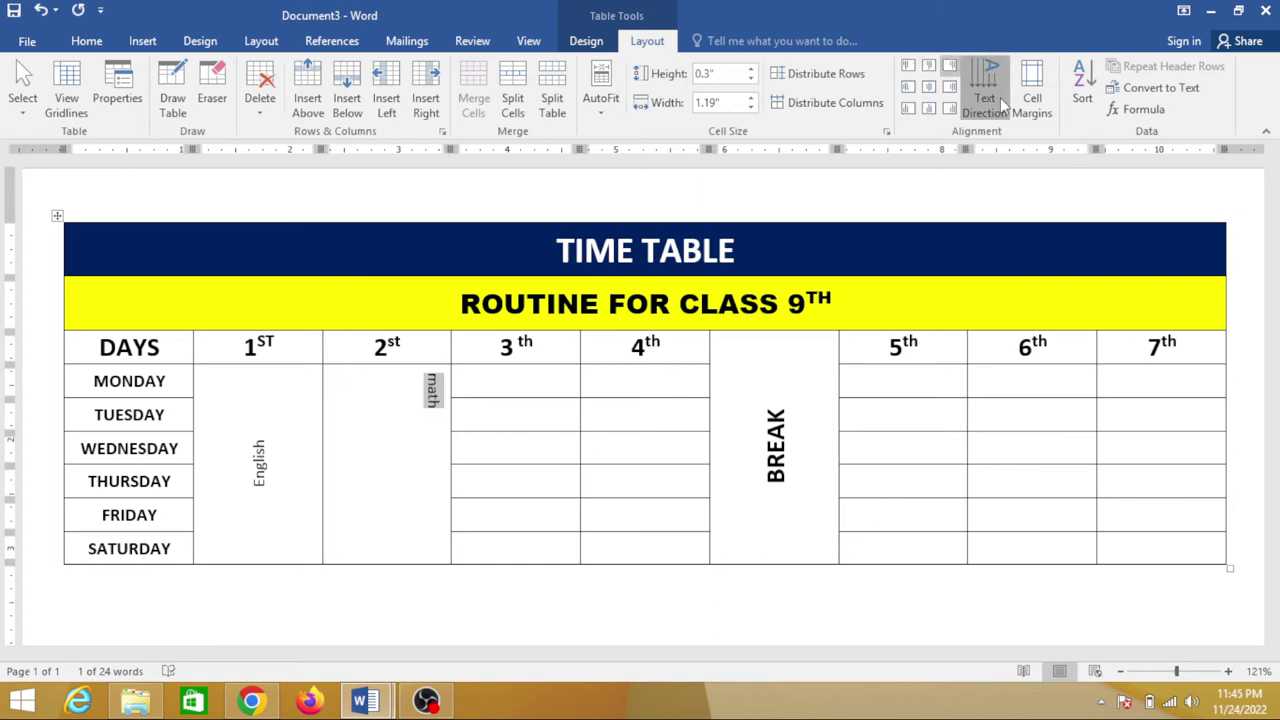
left_click(1003, 104)
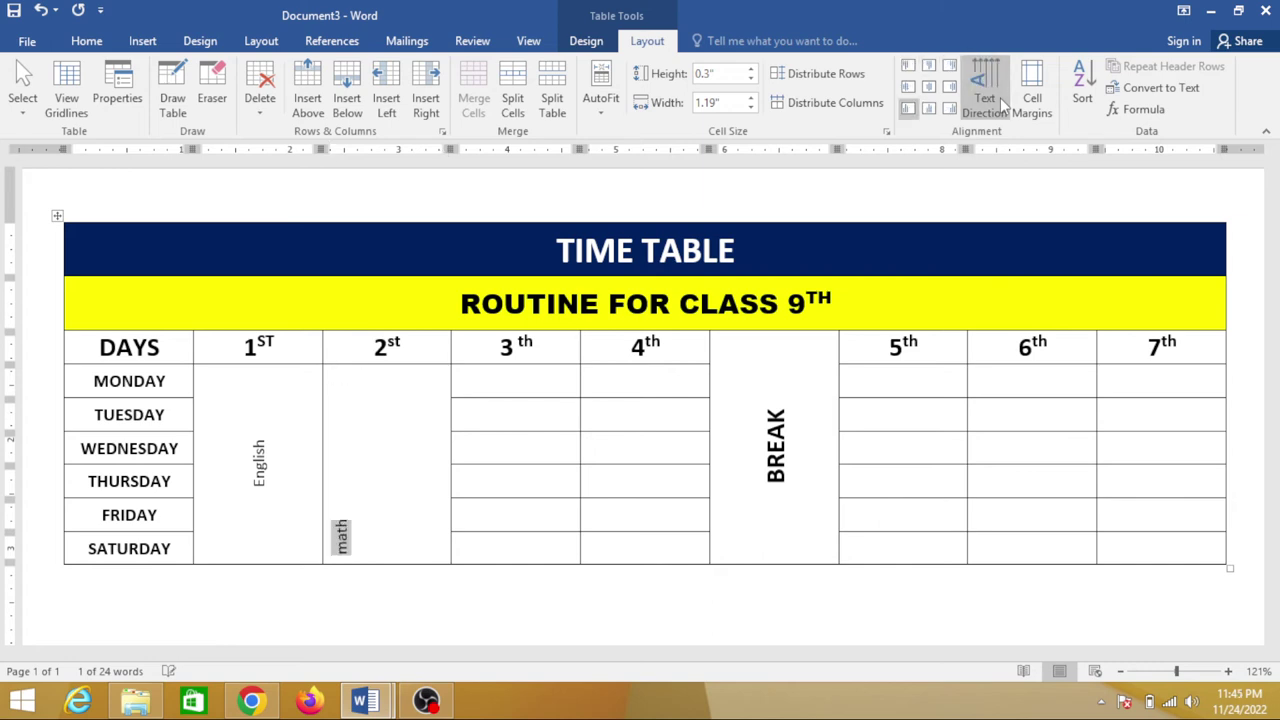
left_click(929, 86)
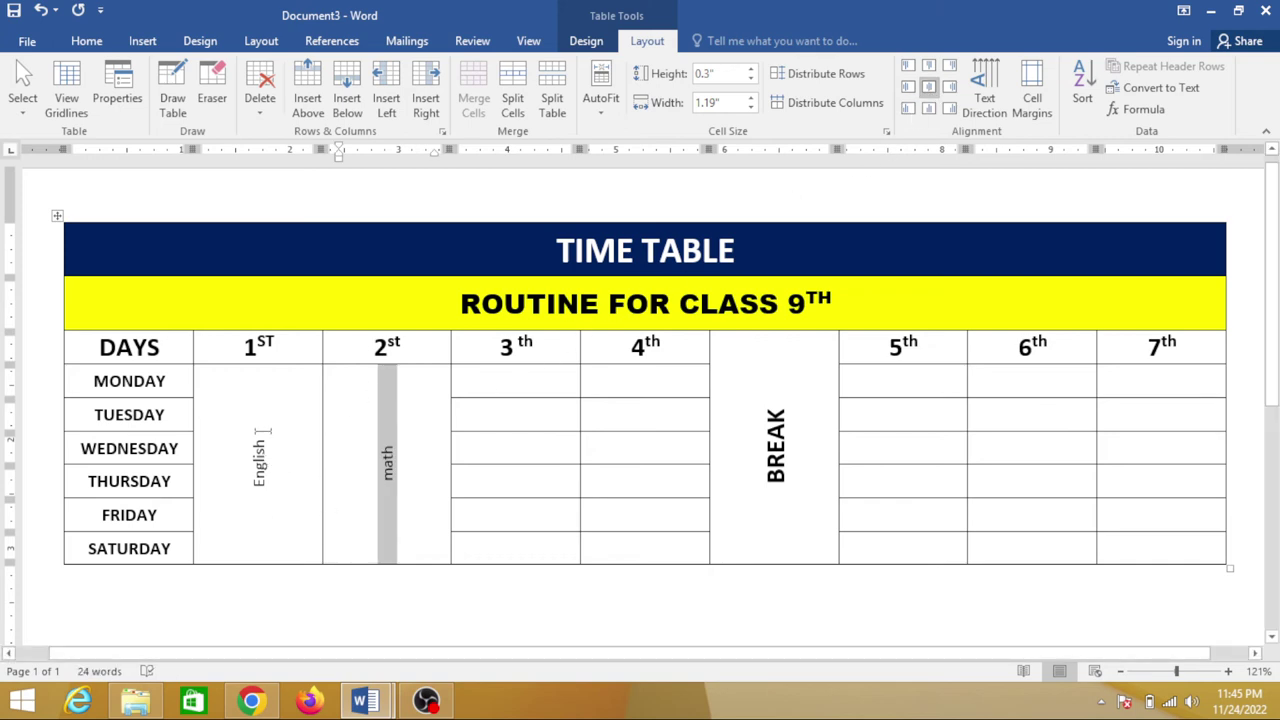
- Make the English and math entries bold, 20 pt and UPPERCASE
left_click_drag(259, 437, 265, 495)
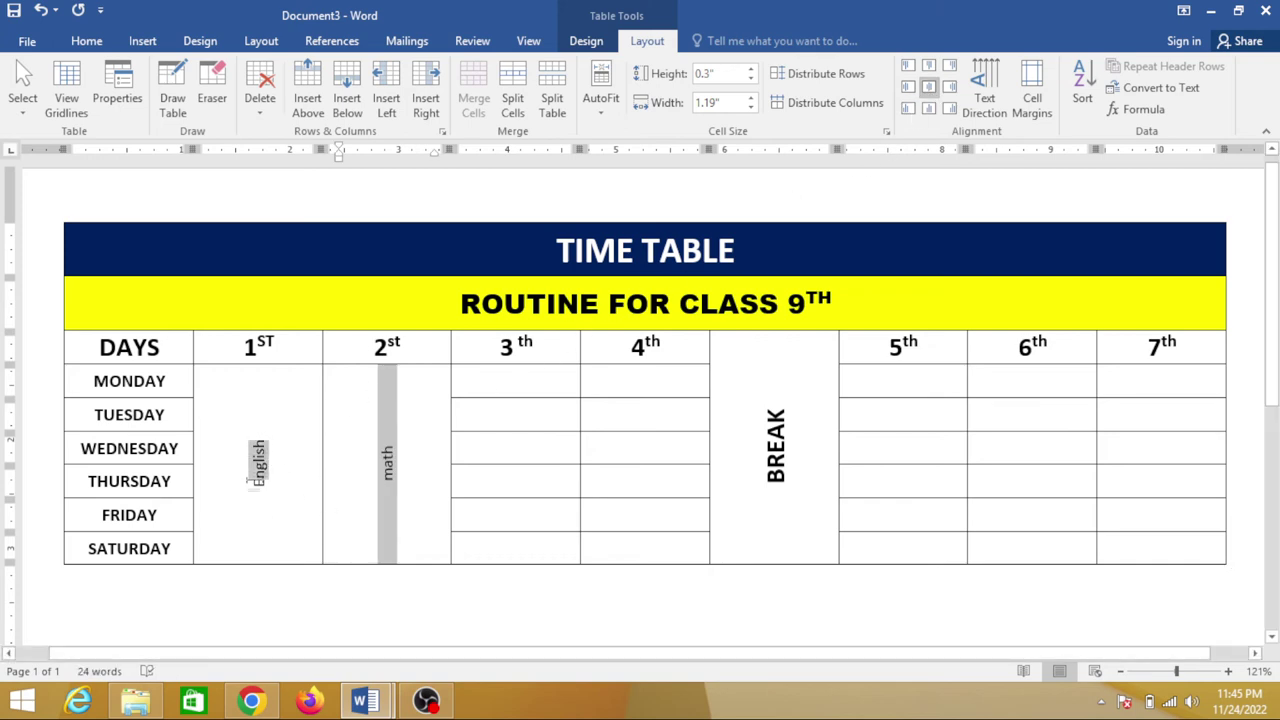
left_click(86, 41)
left_click(161, 102)
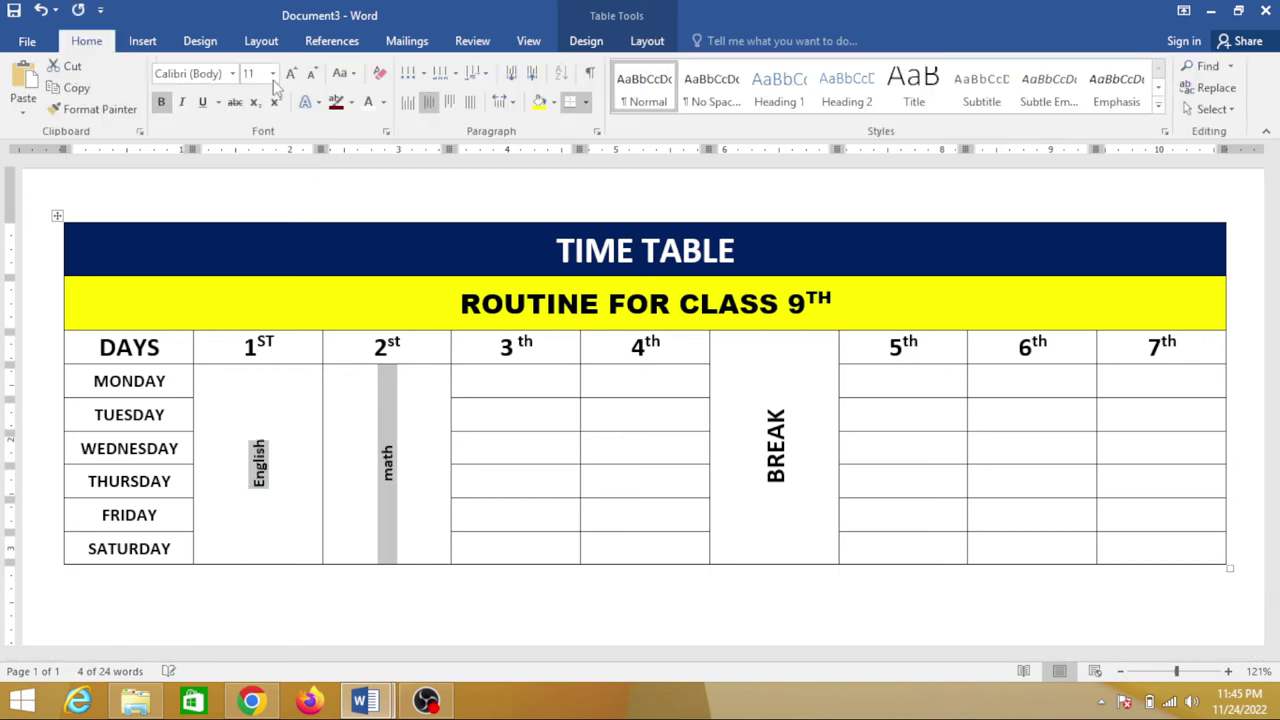
left_click(290, 76)
left_click(290, 76)
left_click(290, 76)
left_click(290, 76)
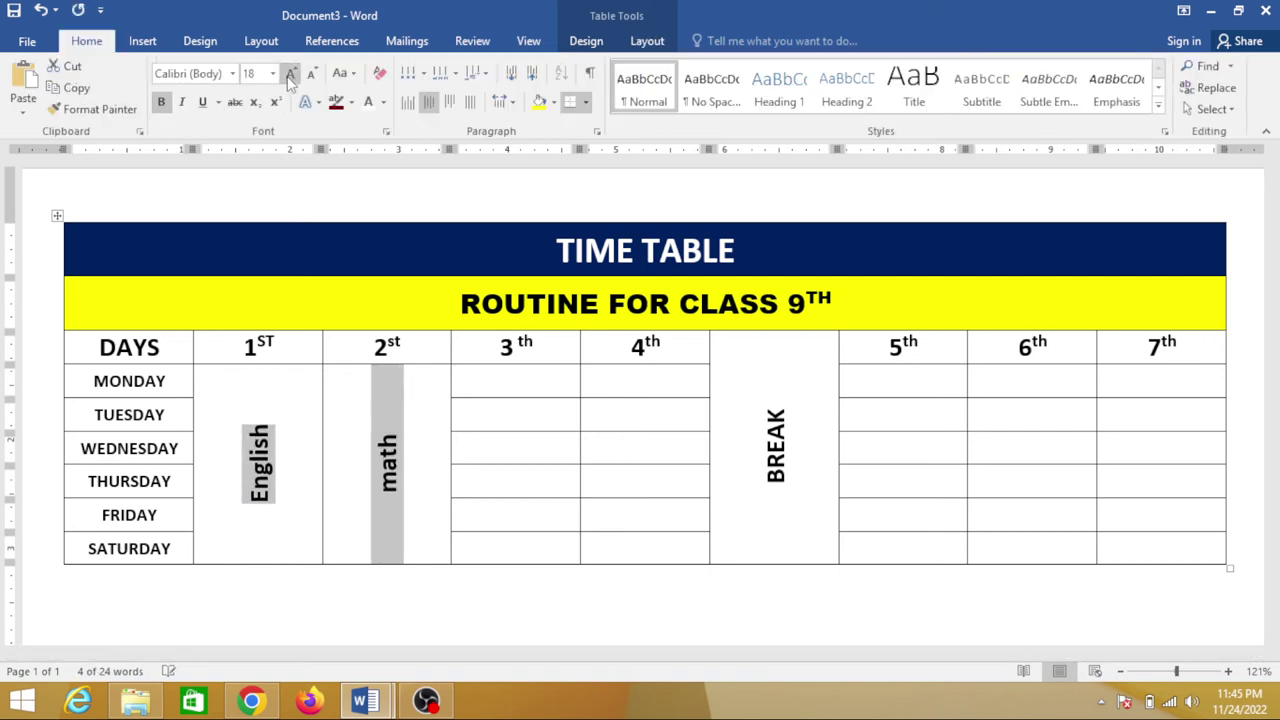
left_click(290, 76)
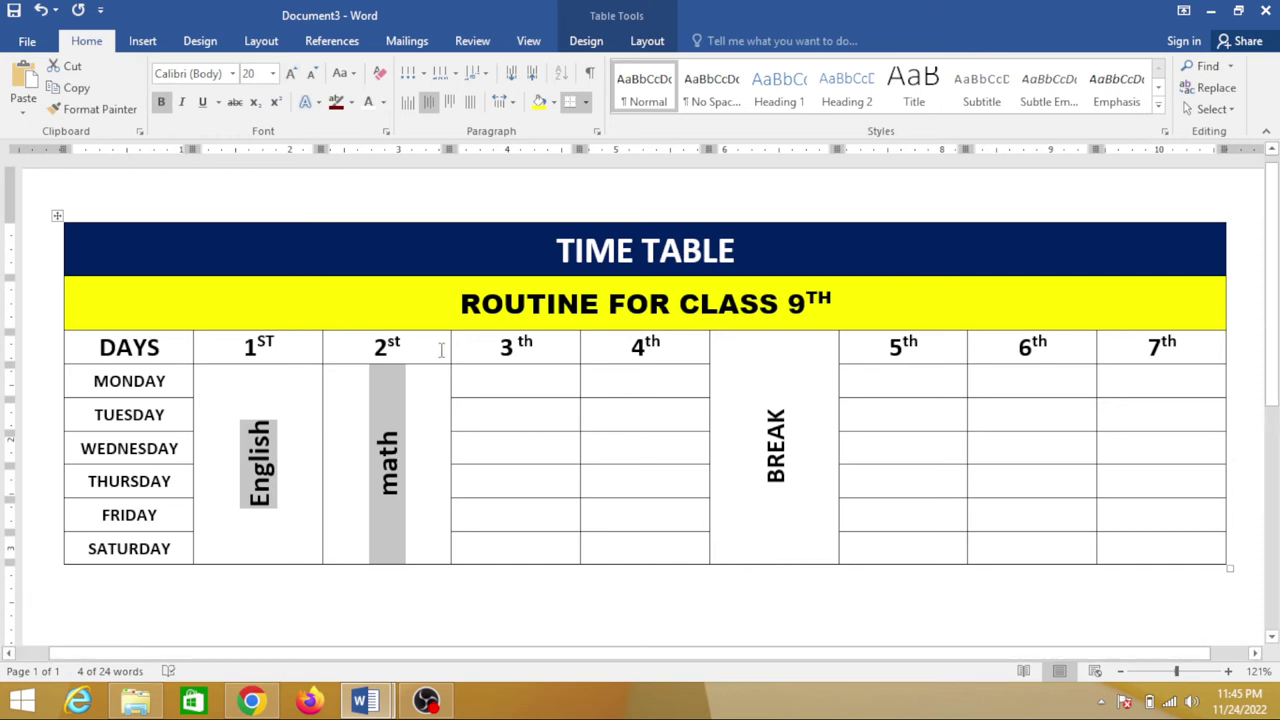
left_click(345, 74)
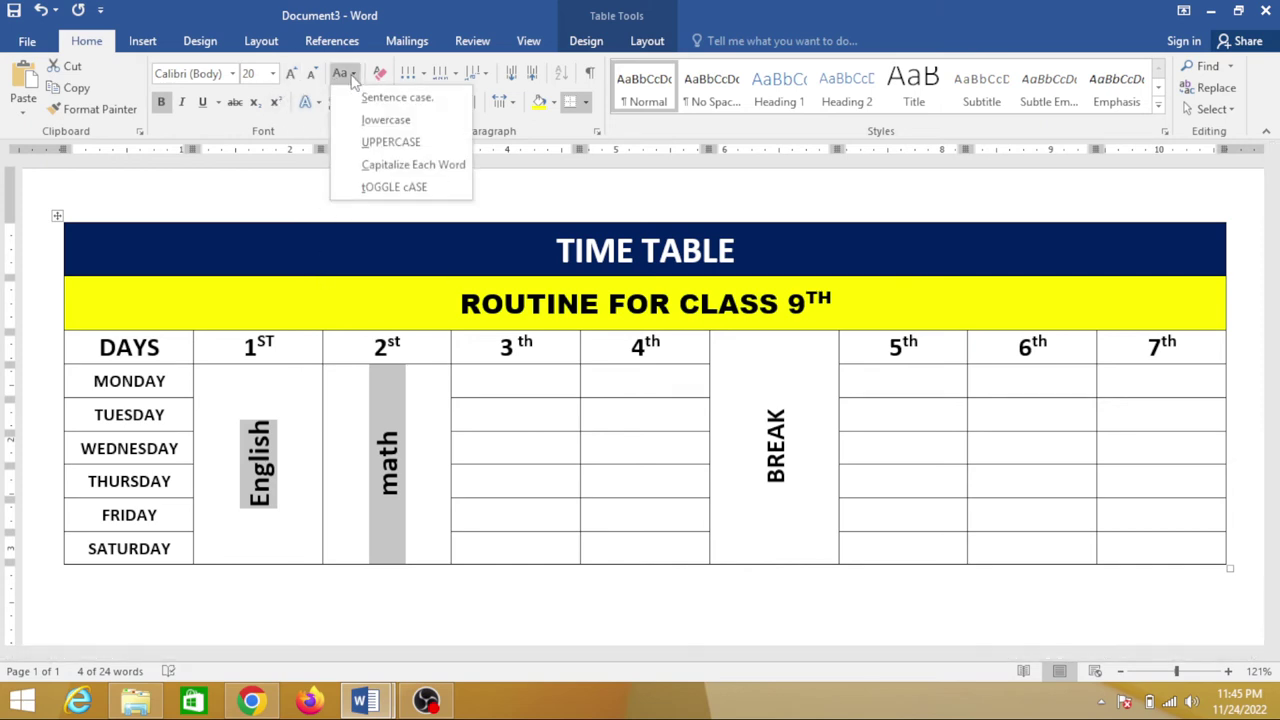
left_click(382, 145)
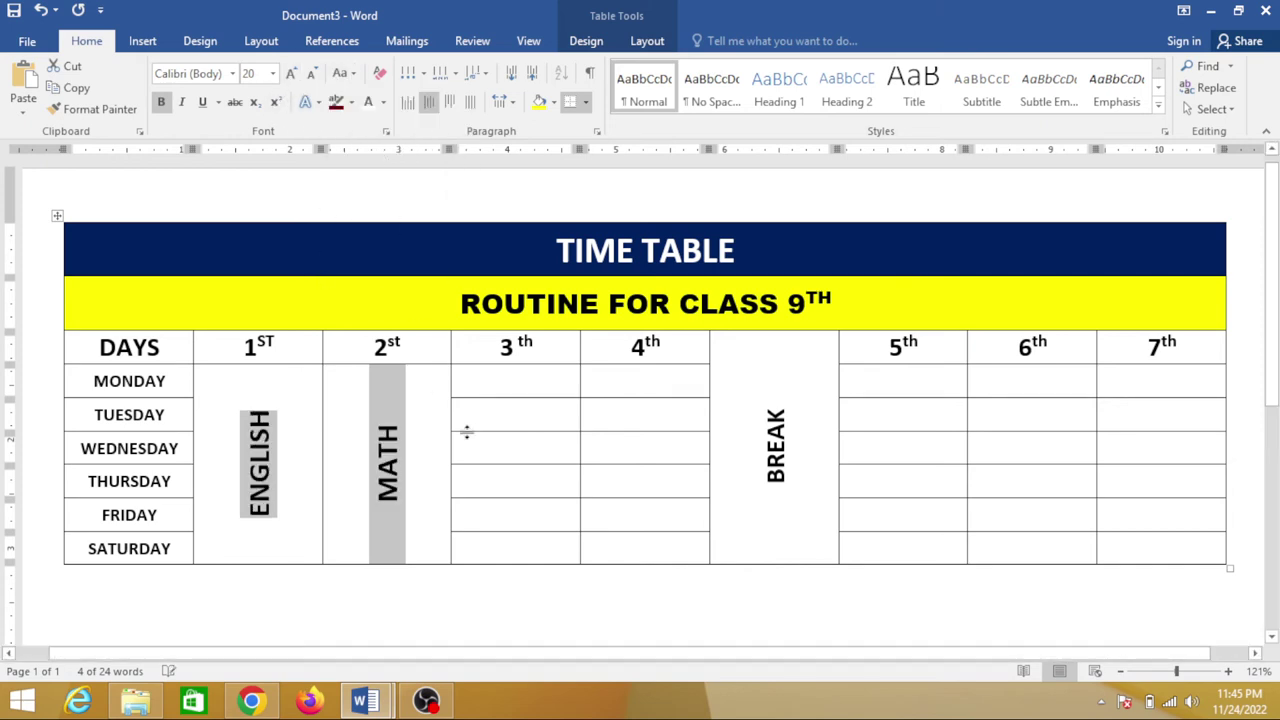
left_click(498, 390)
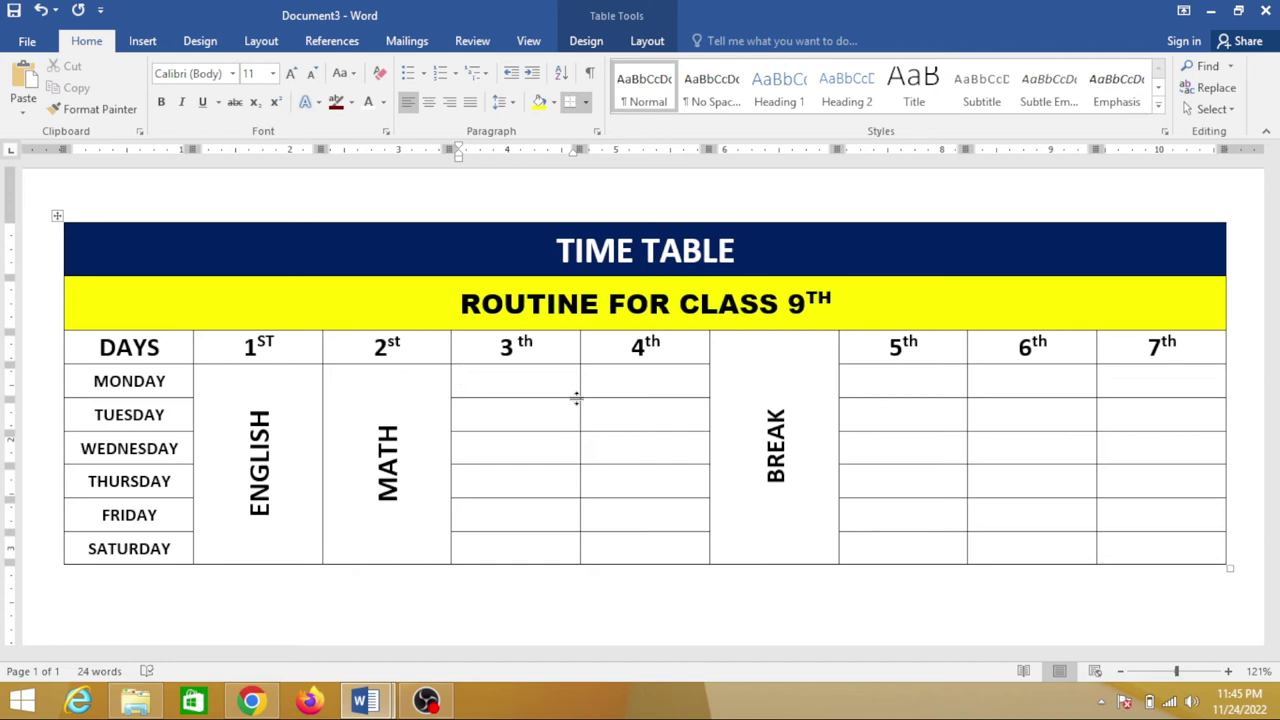
- Fill the 3rd period column with Geography, Life science, Urdu, Math, Eng. and is
type("geo")
type("ga")
key("BackSpace")
type("rap")
type("hy")
key("Down")
type("L")
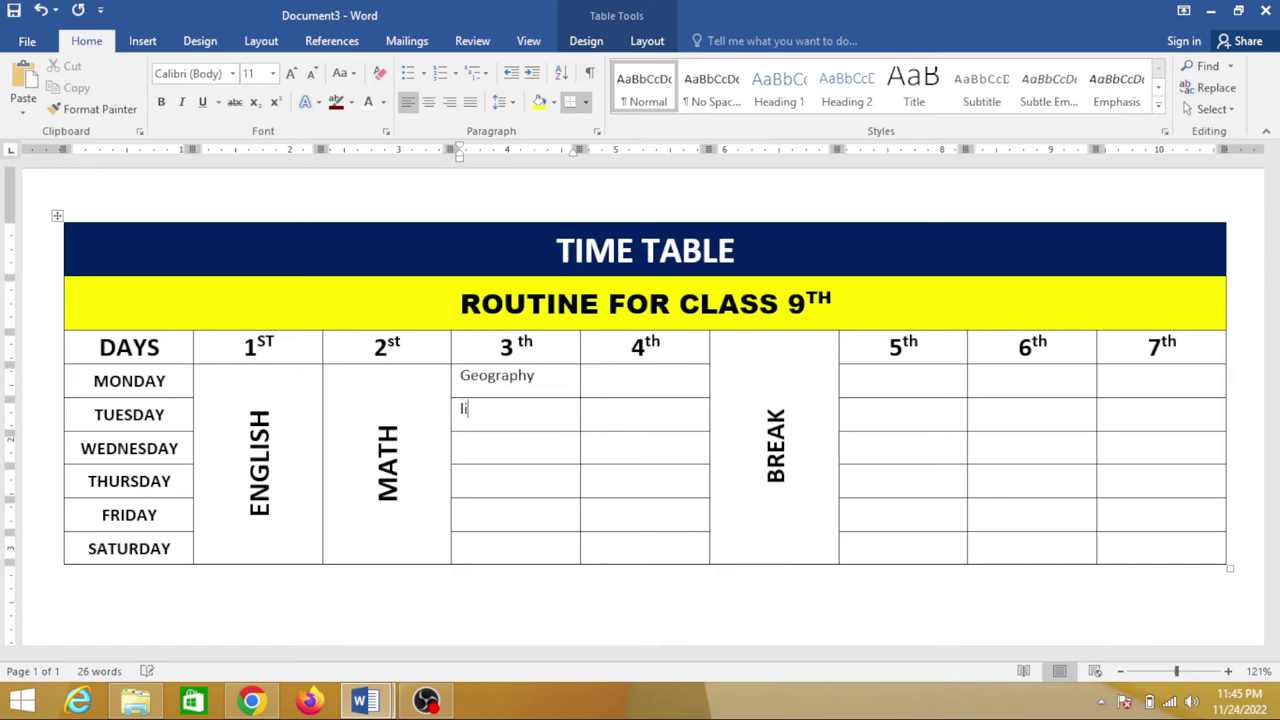
type("ife scie")
type("nce")
key("Down")
type("urdu")
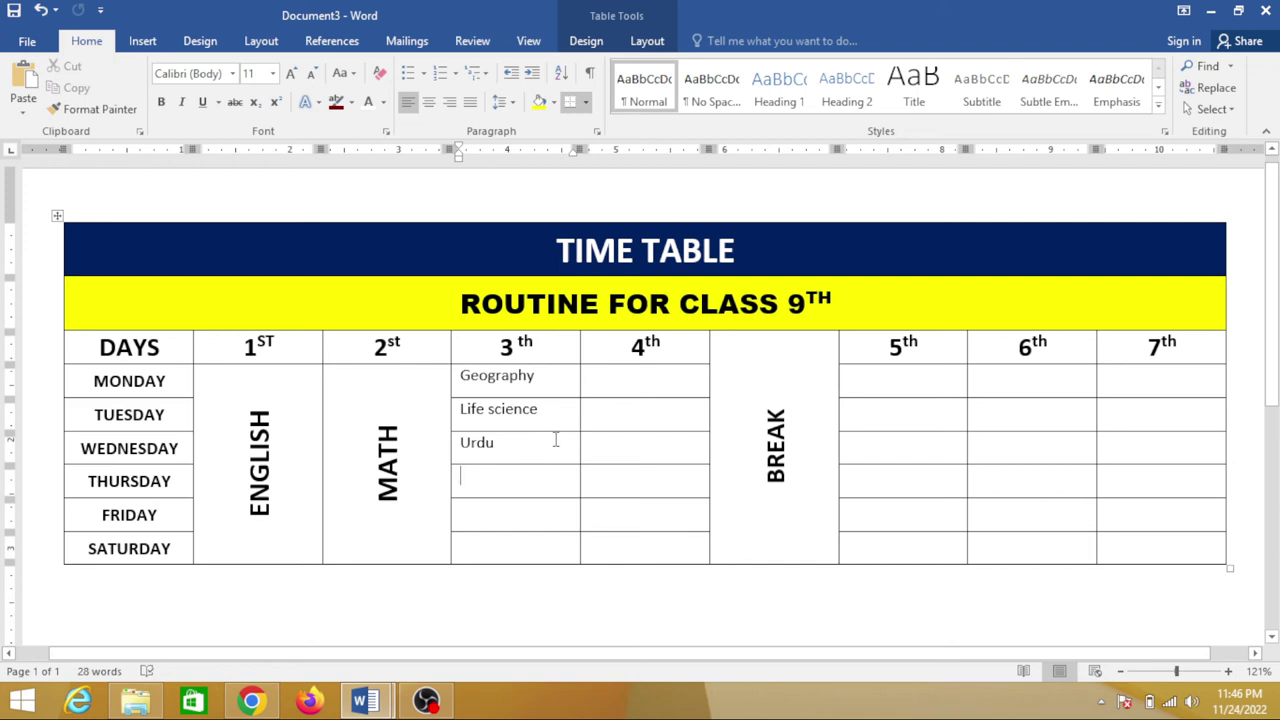
left_click(629, 378)
left_click(534, 480)
type("math")
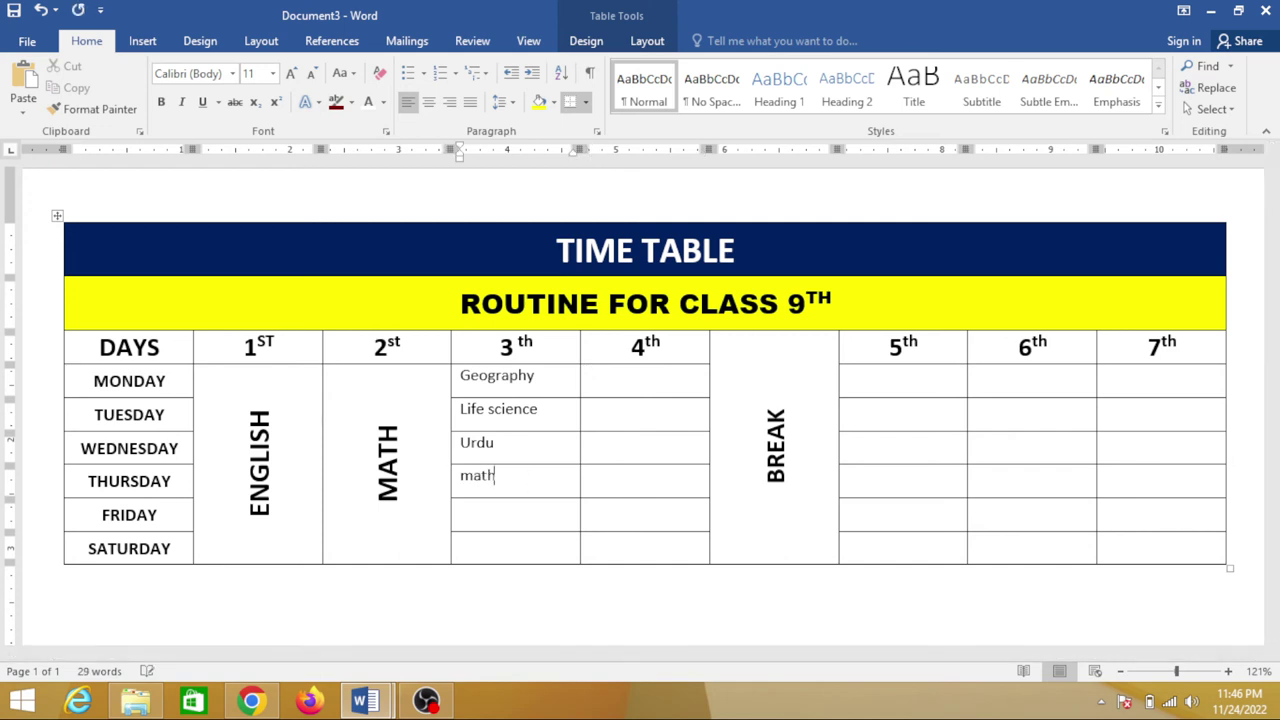
type(" e")
type("ng")
type(" is")
right_click(483, 509)
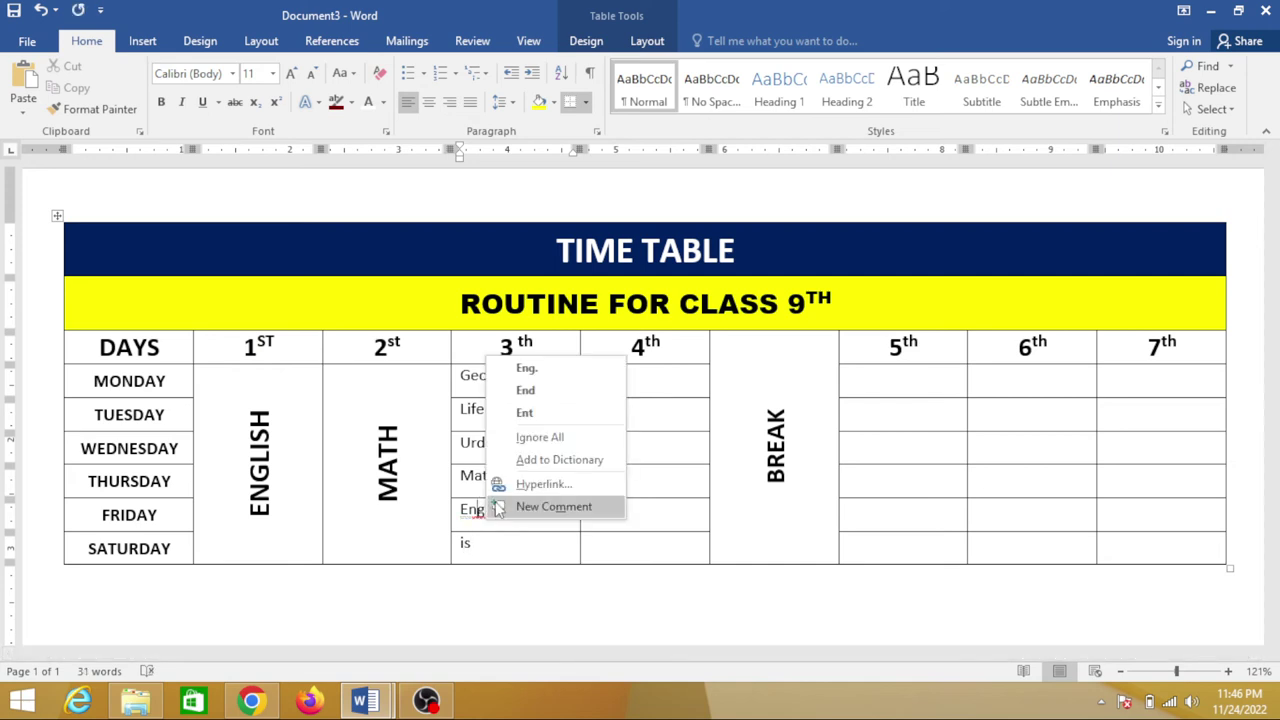
left_click(541, 368)
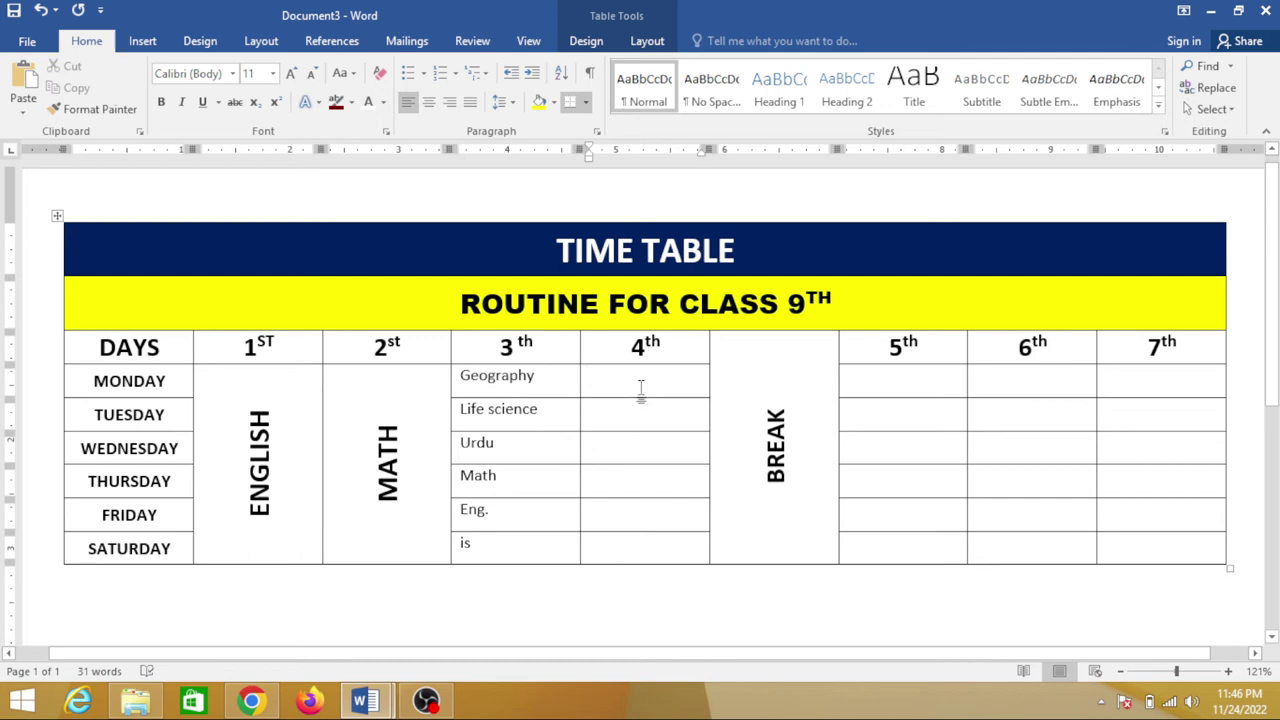
- Fill the 4th period column with History, English, Urdu, Math, Pak and is
type("h")
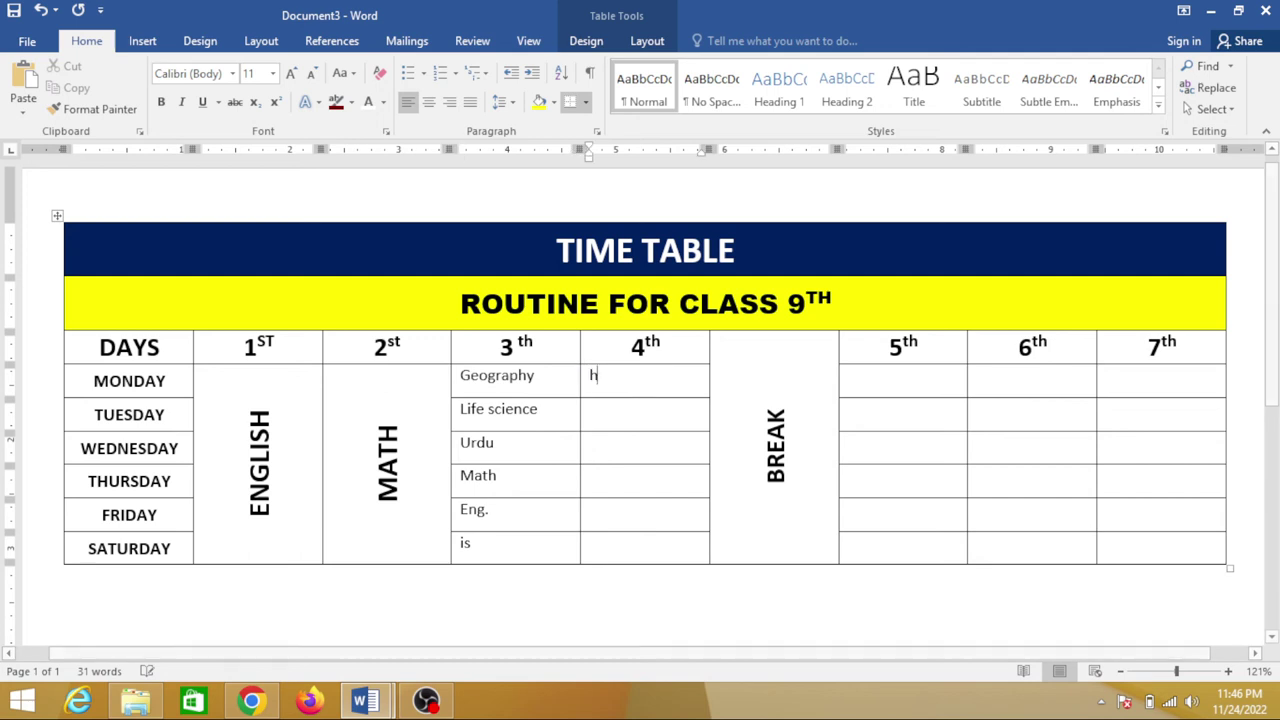
type("ist")
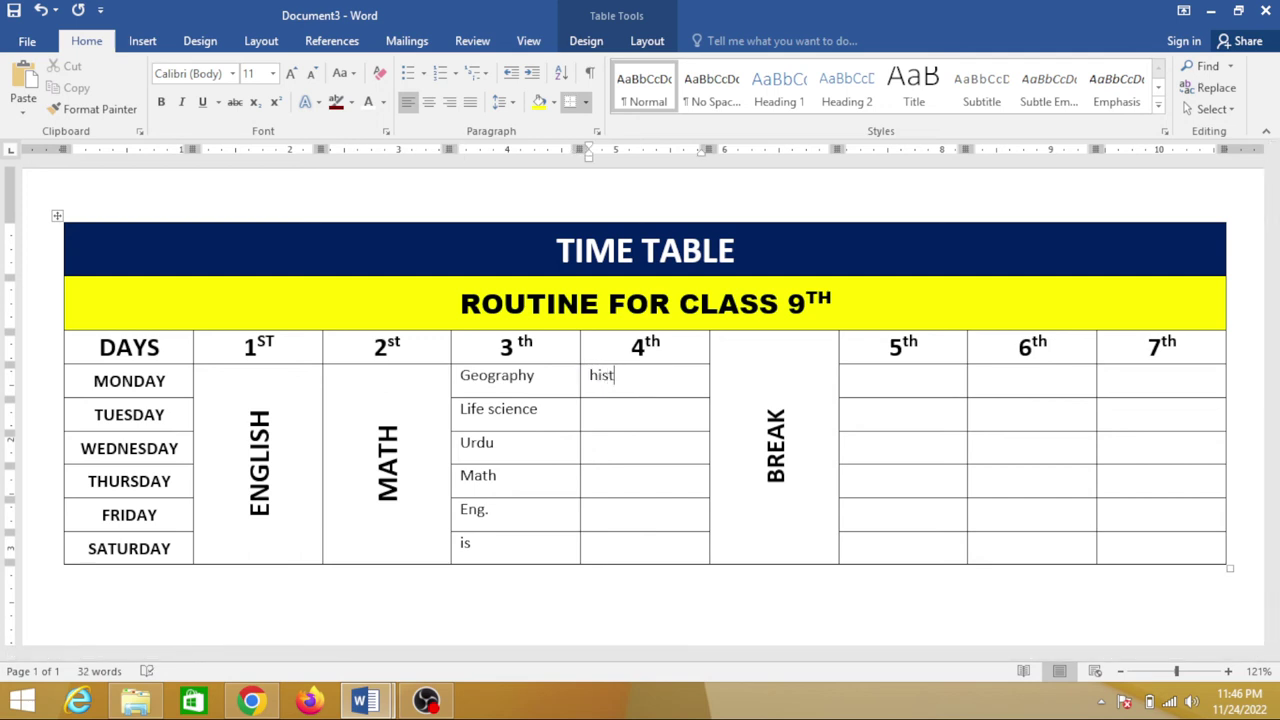
type("ory")
left_click(641, 400)
type("eng")
type("lish")
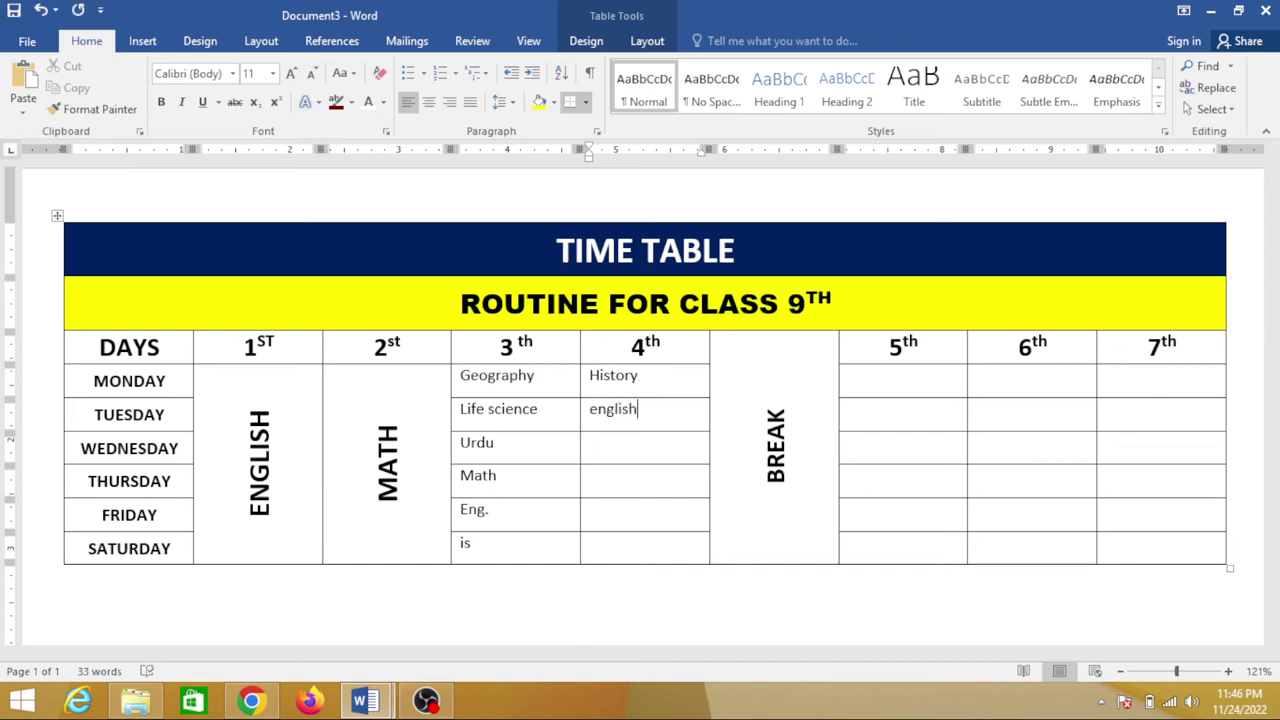
type("u")
key("BackSpace")
key("Down")
type("ur")
type("du")
key("Down")
type("ma")
type("th")
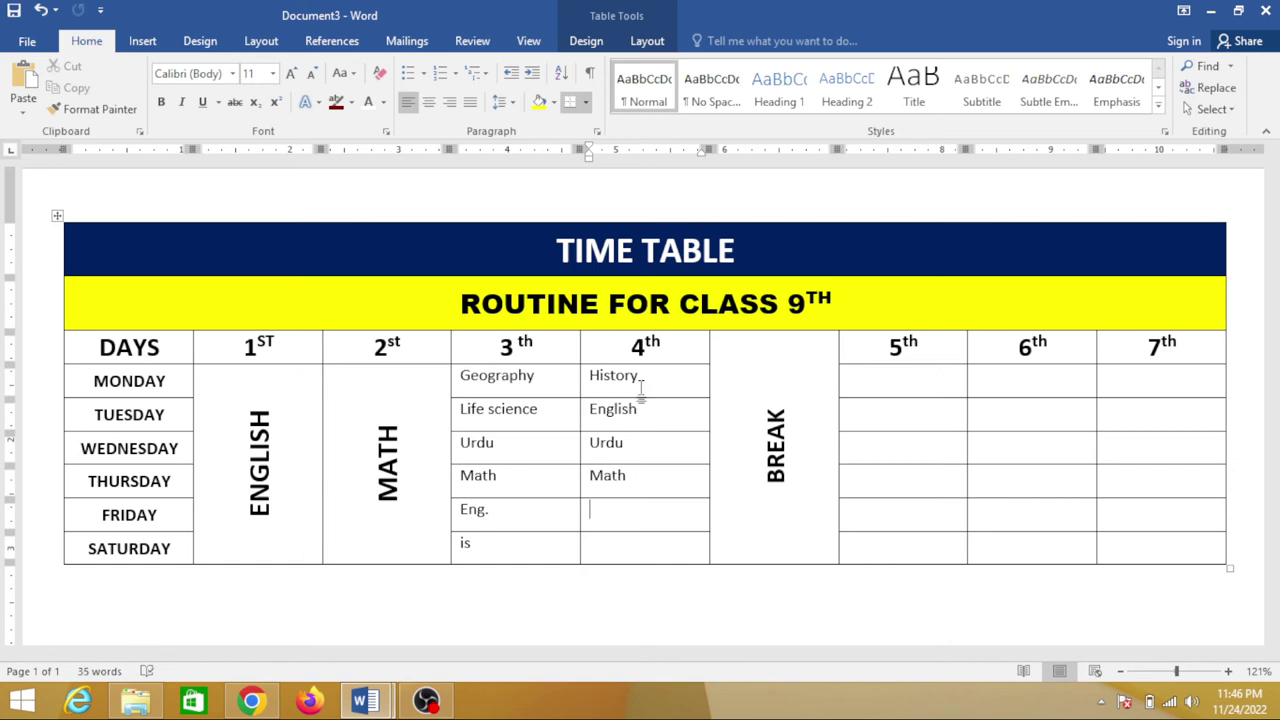
key("Down")
type("pak")
type(" is")
left_click(889, 378)
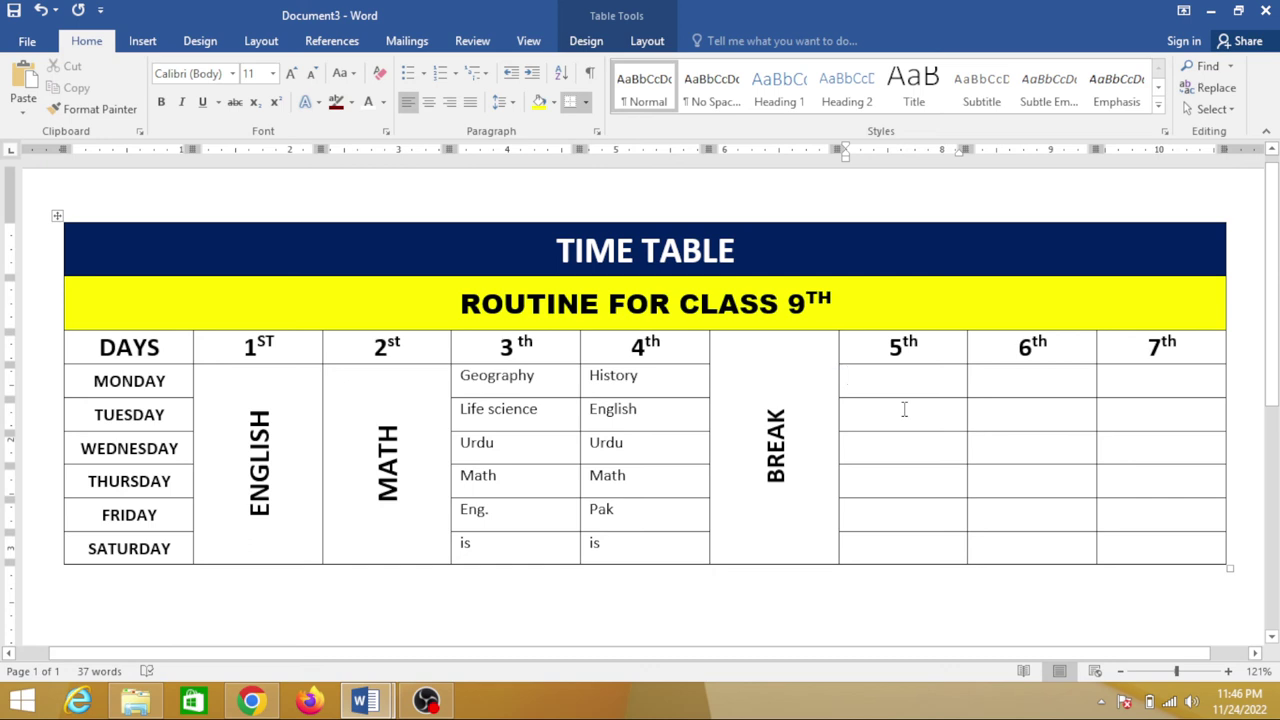
- Fill Monday's 5th to 7th periods with Physical science, Life science and Computer application
type("phusic")
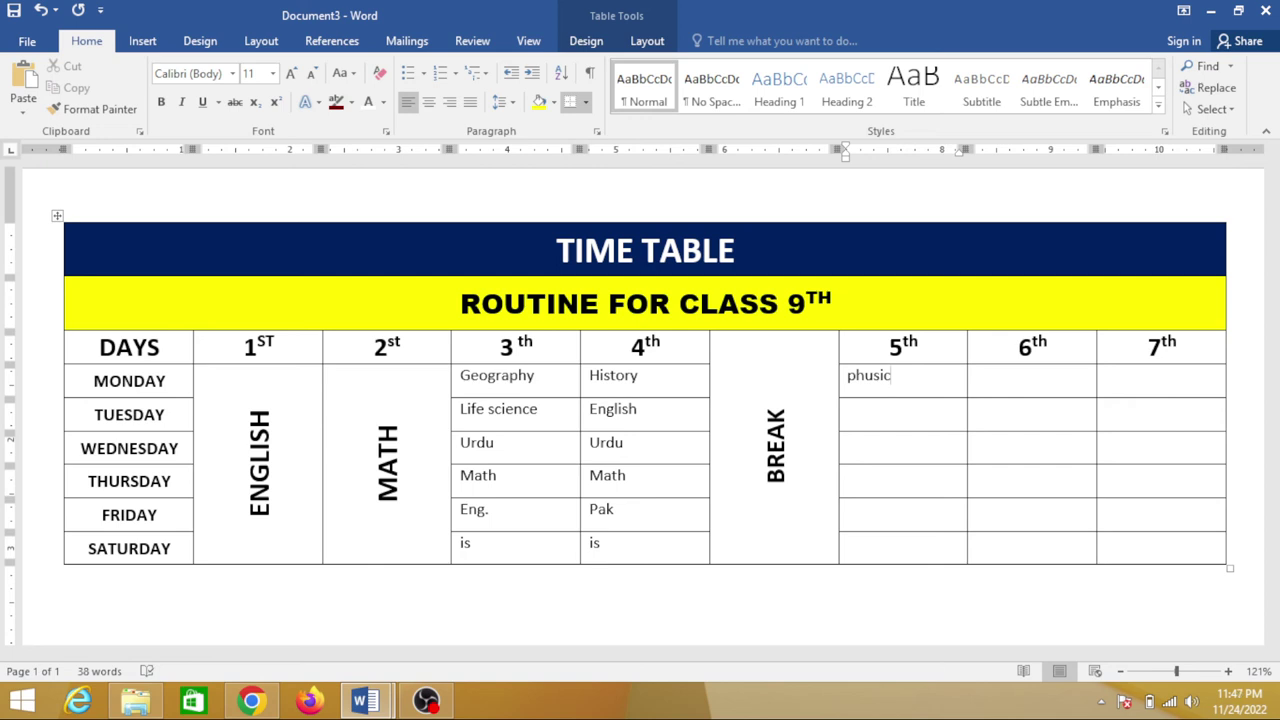
type("al")
type(" s")
type("cience")
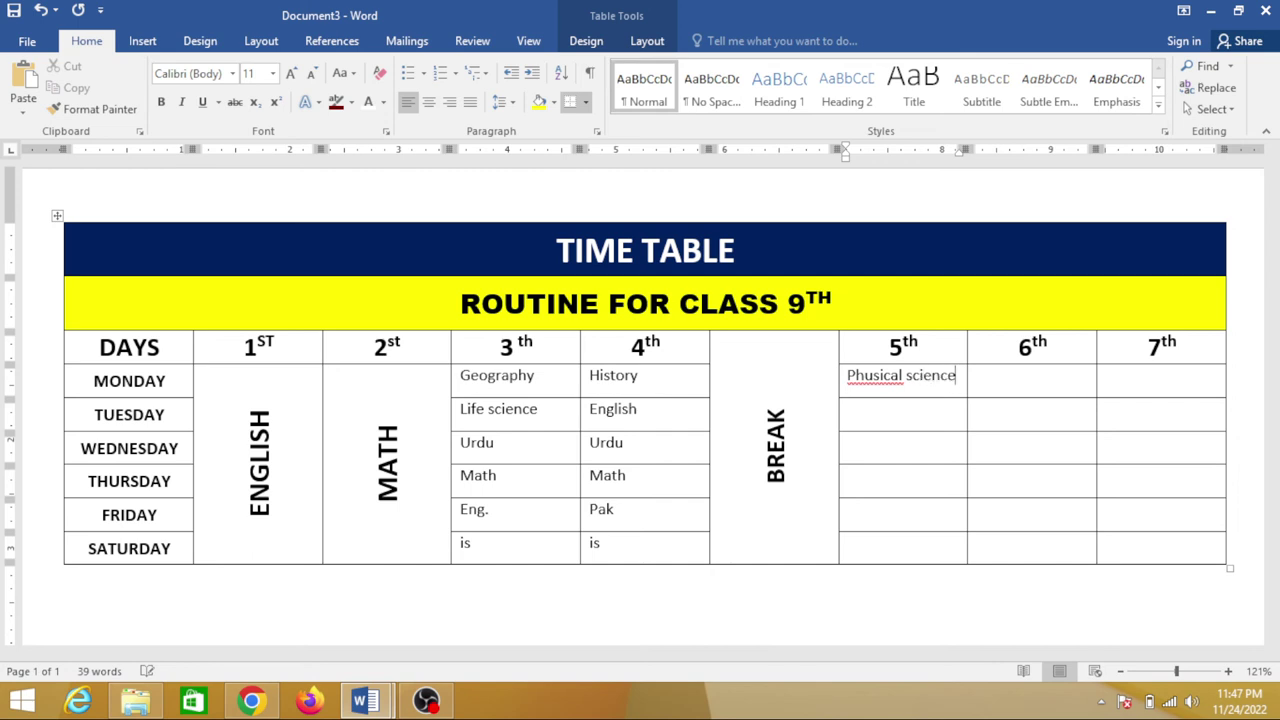
key("Tab")
type("Life sc")
type("ience")
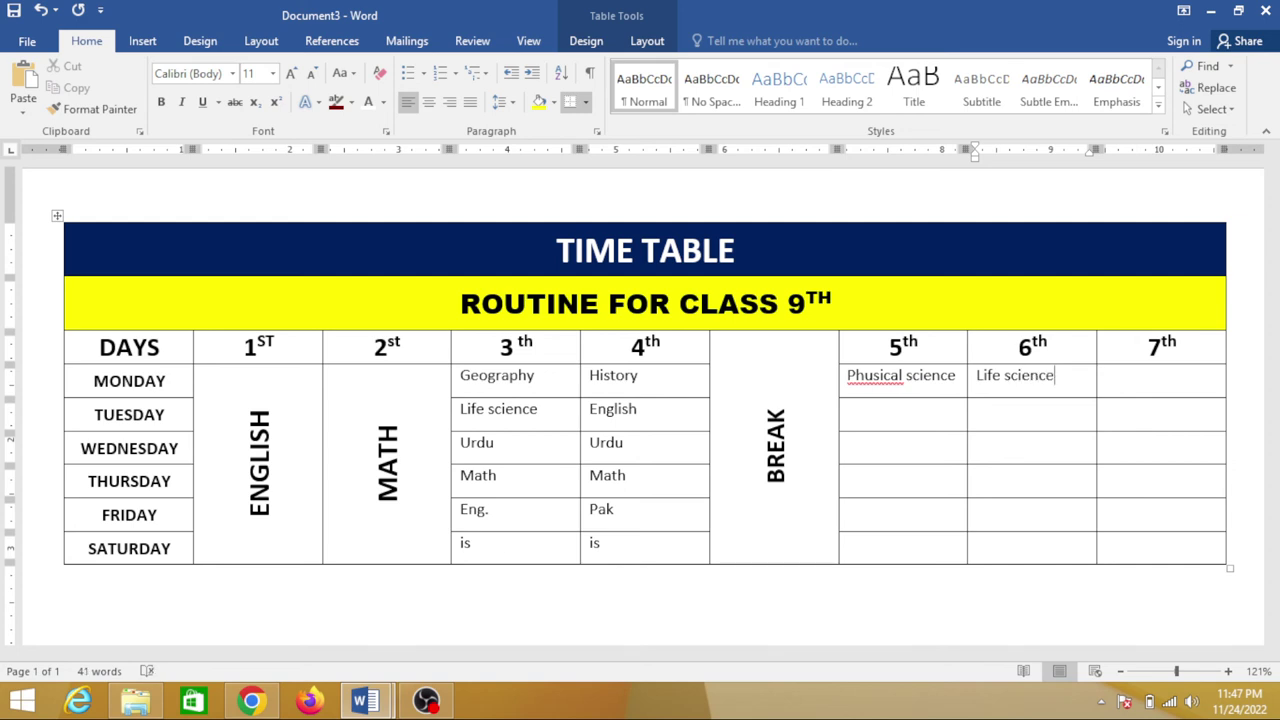
key("Tab")
type("computer ")
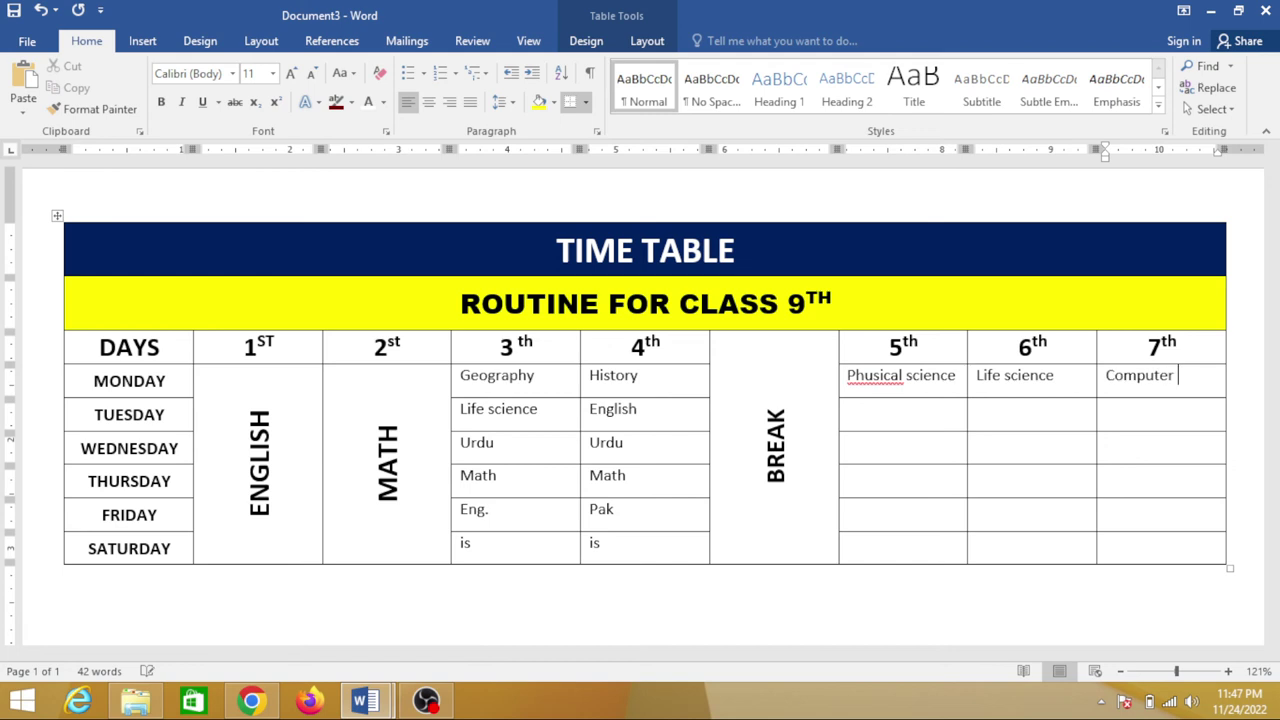
type("applicatio")
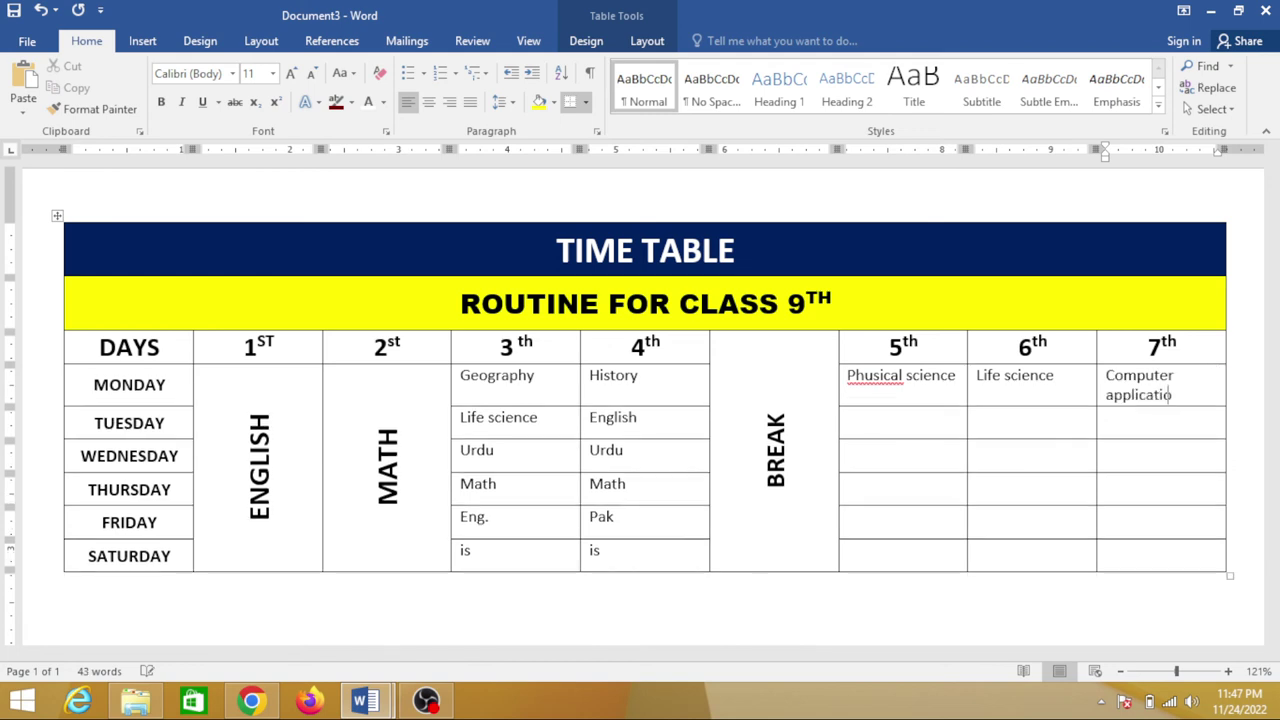
type("n")
left_click(865, 380)
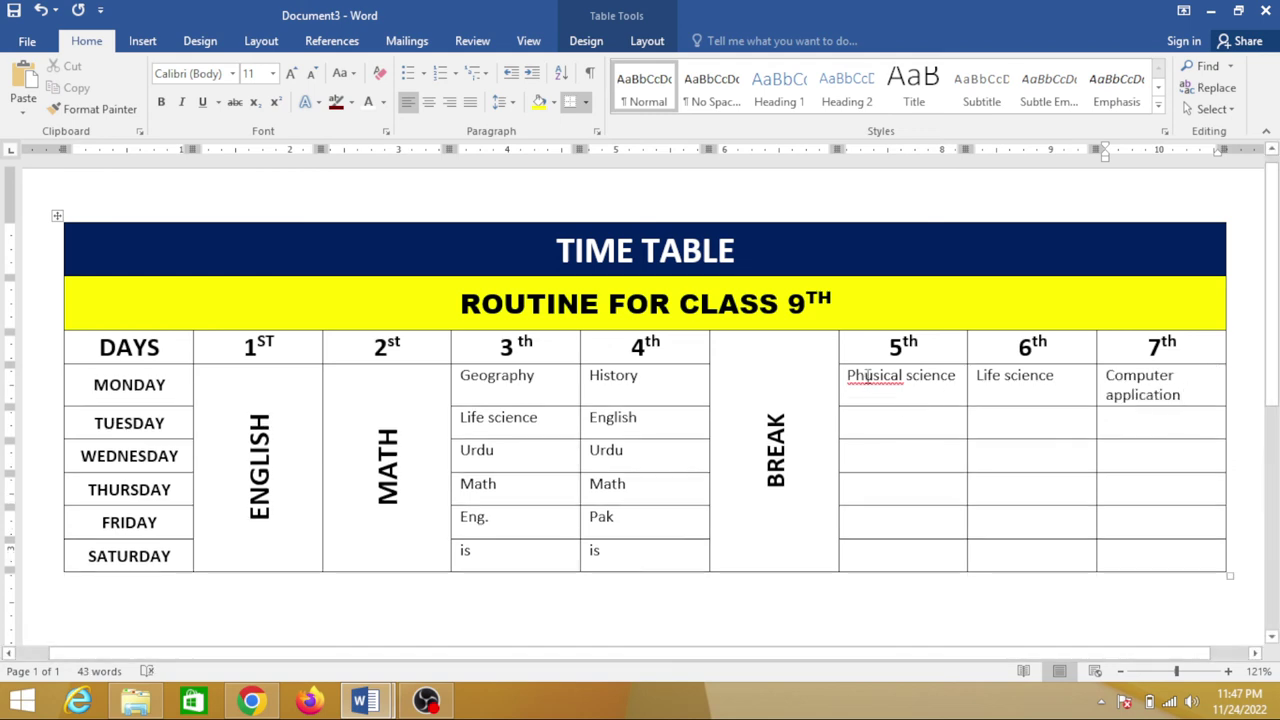
right_click(890, 388)
left_click(958, 421)
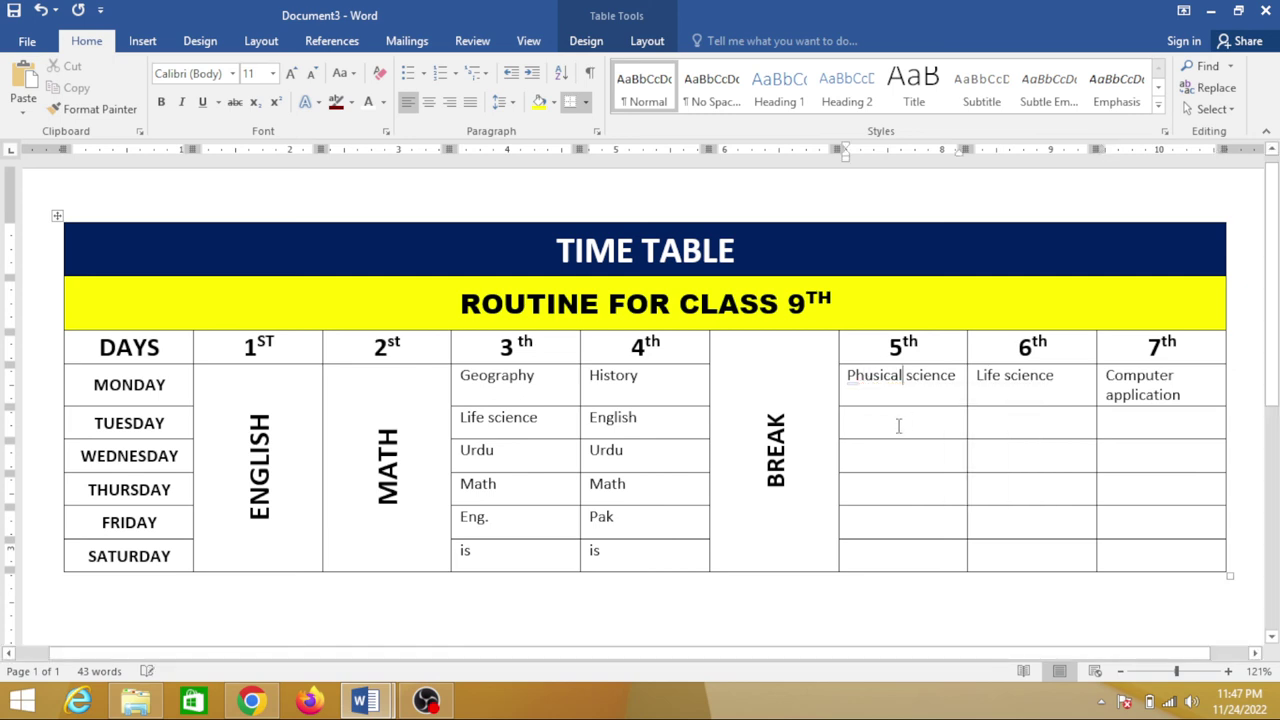
- Fill Tuesday–Saturday 5th periods with Math, Urdu, Eng, Bio and is
left_click(892, 425)
type("math")
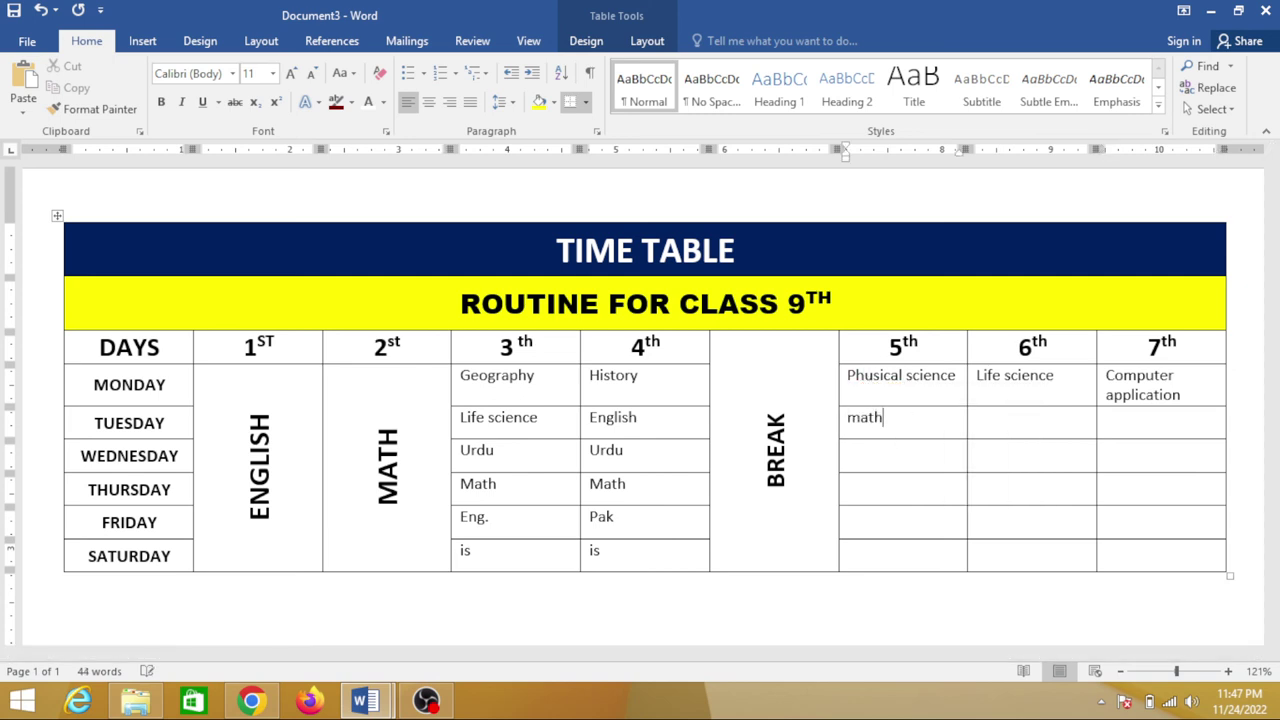
key("Down")
type("urdu")
type(" e")
type("ng")
type(" bio")
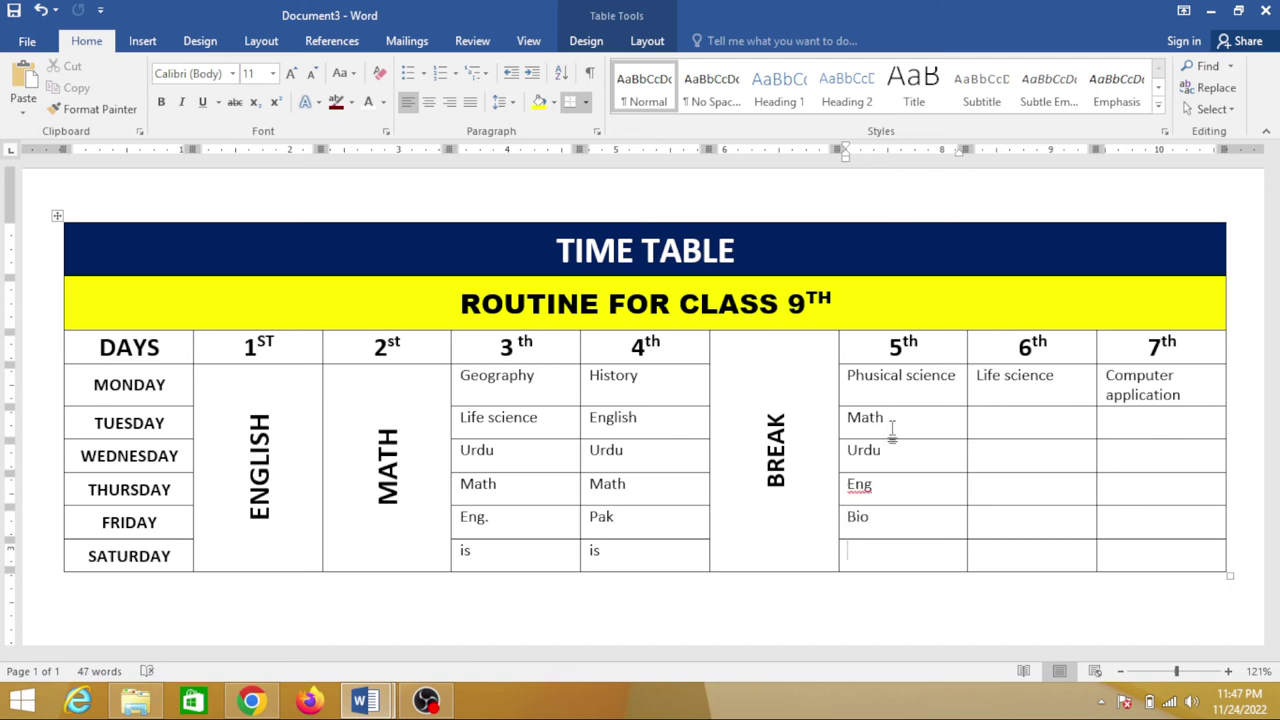
type(" is")
key("BackSpace")
type("is")
key("Tab")
- Enter Eng, Math, Urdu and Bio in the Tuesday–Friday 6th-period cells, correcting Urdud
left_click(1015, 425)
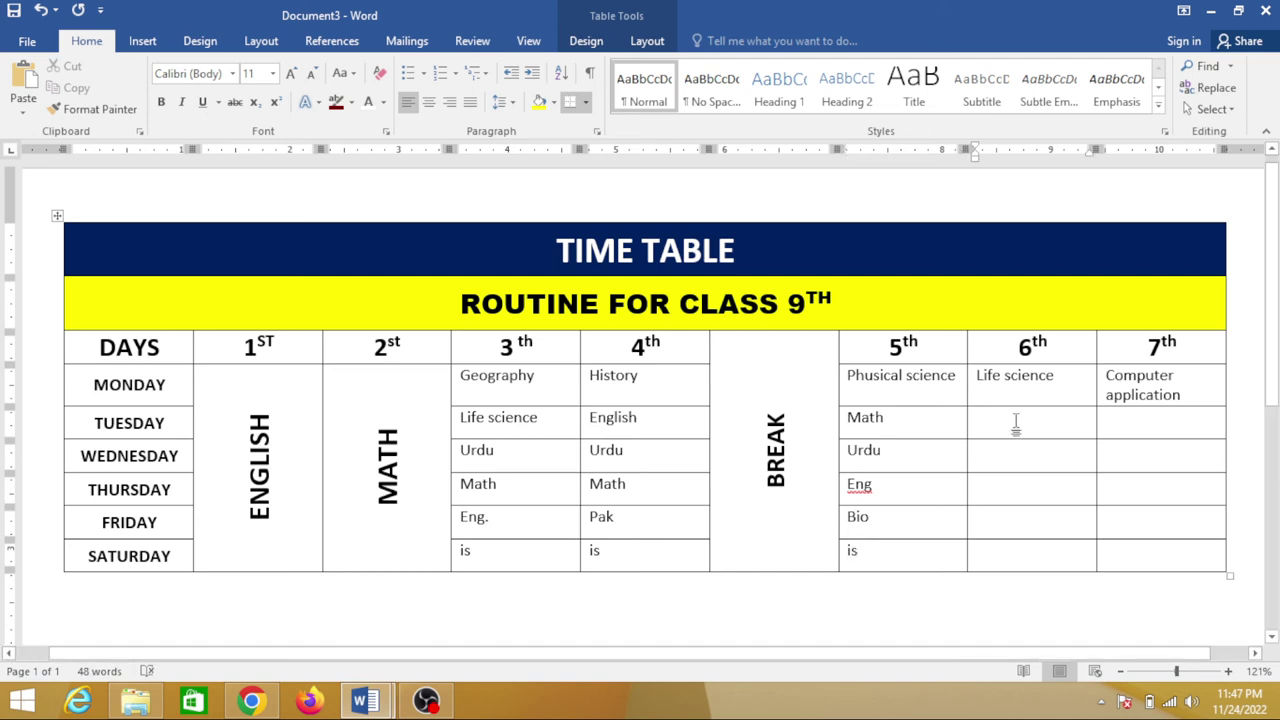
type("eng ")
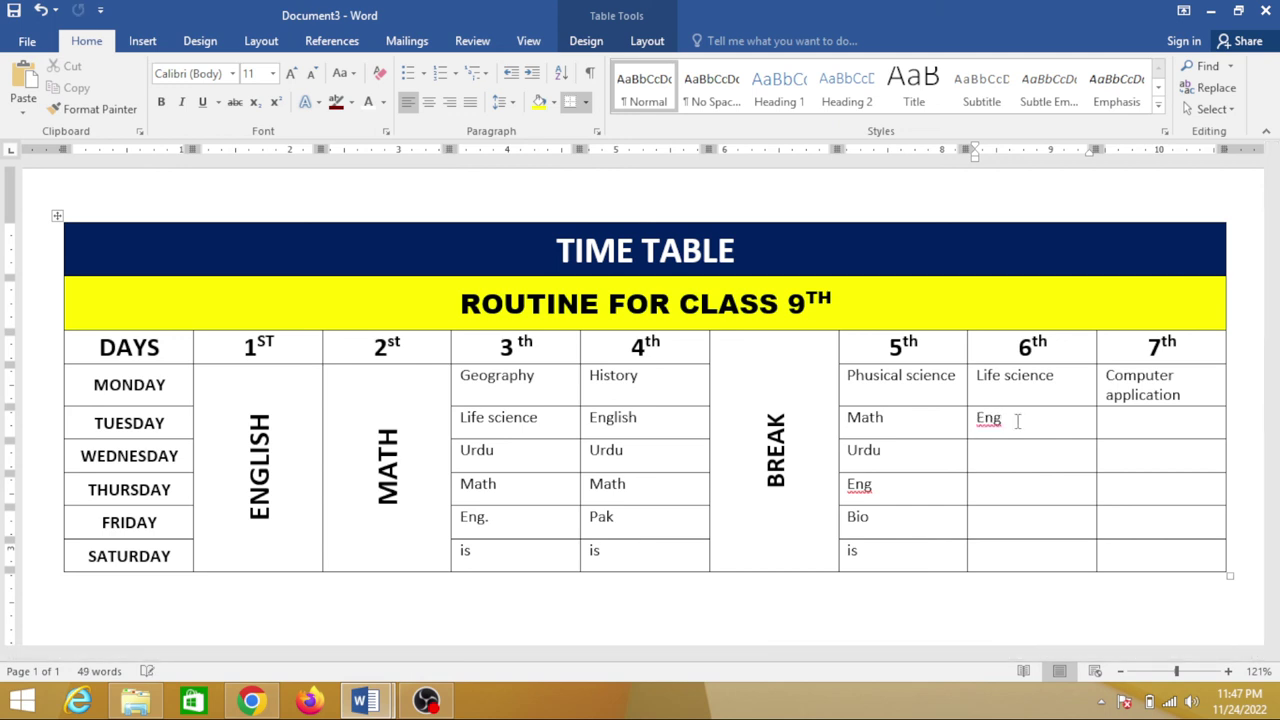
type("math")
key("Down")
type("urdud")
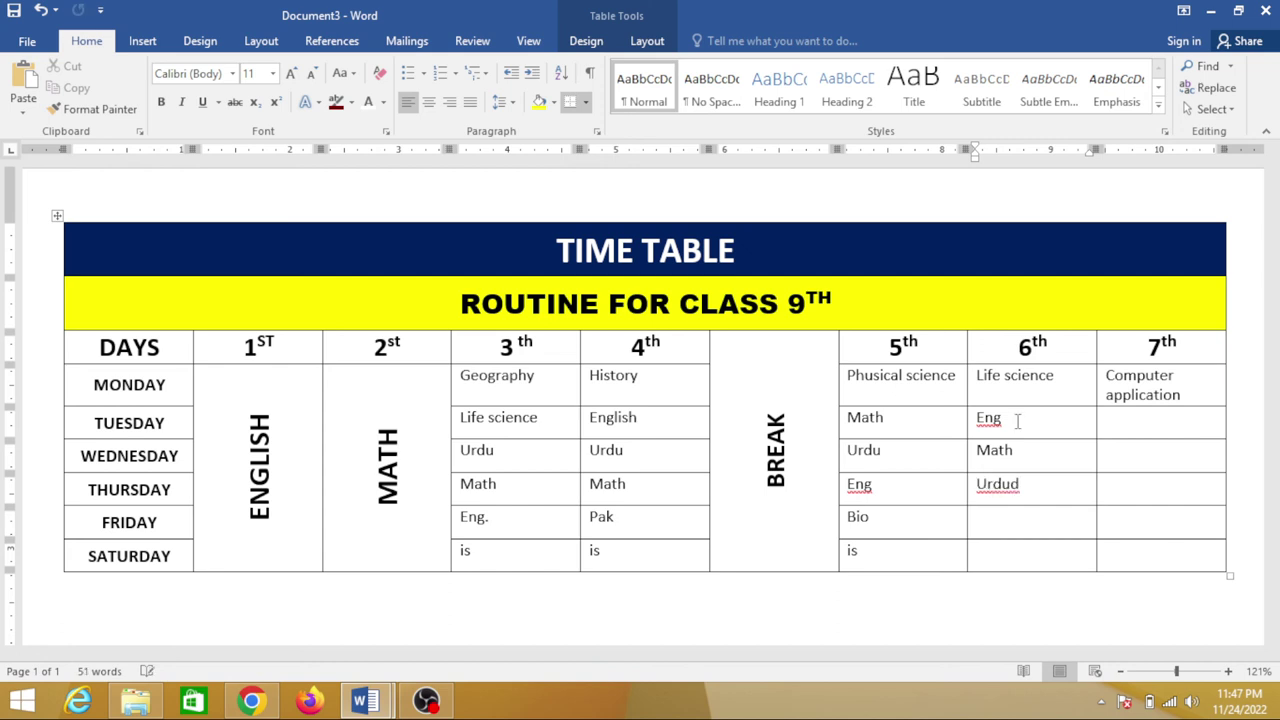
left_click(1036, 488)
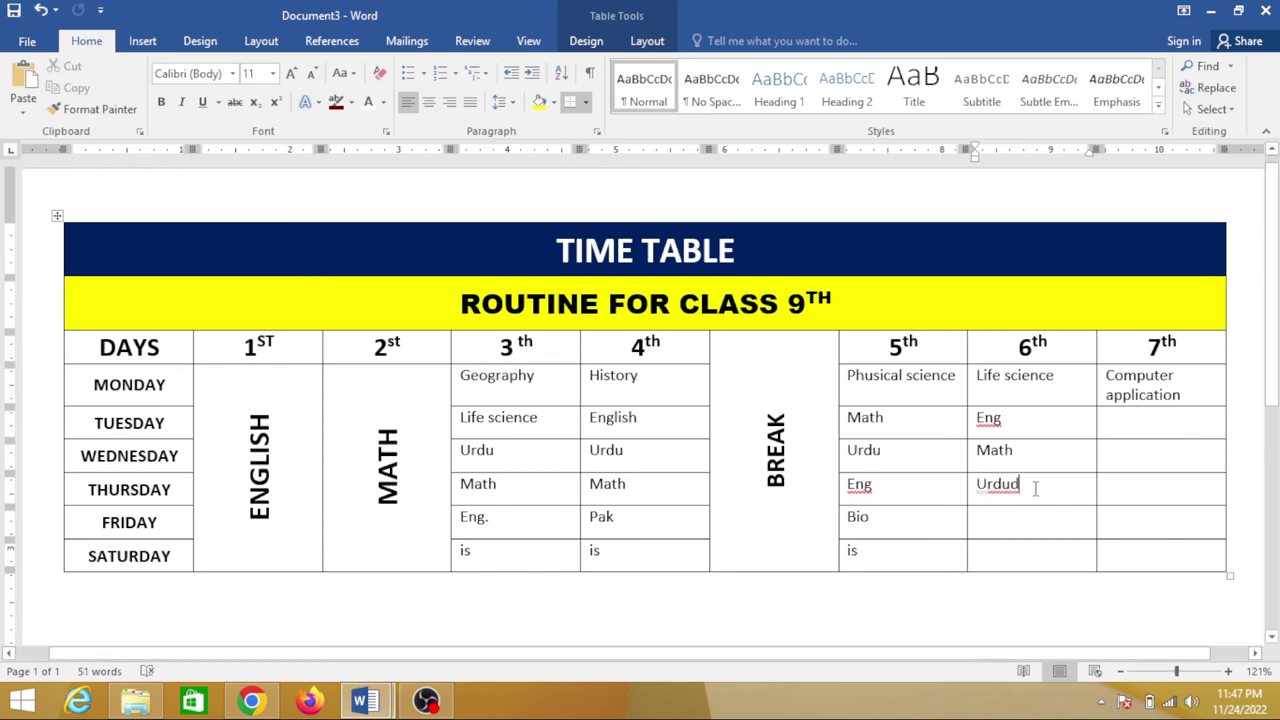
key("BackSpace")
key("BackSpace")
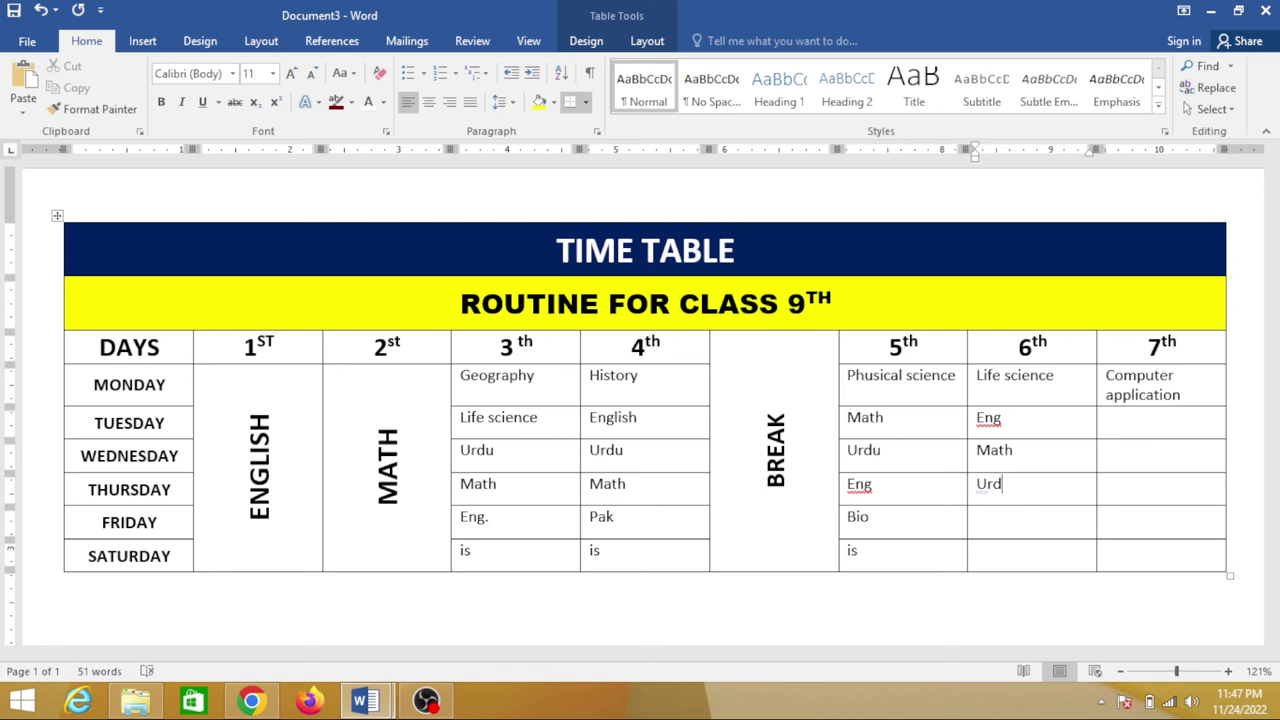
key("BackSpace")
key("BackSpace")
type("rdu")
type("Bi")
type("o")
key("Down")
- Enter phy for Saturday's 6th period, then Math, Bio, Is, Pak and eng down the 7th
type("ph")
type("y")
left_click(1151, 424)
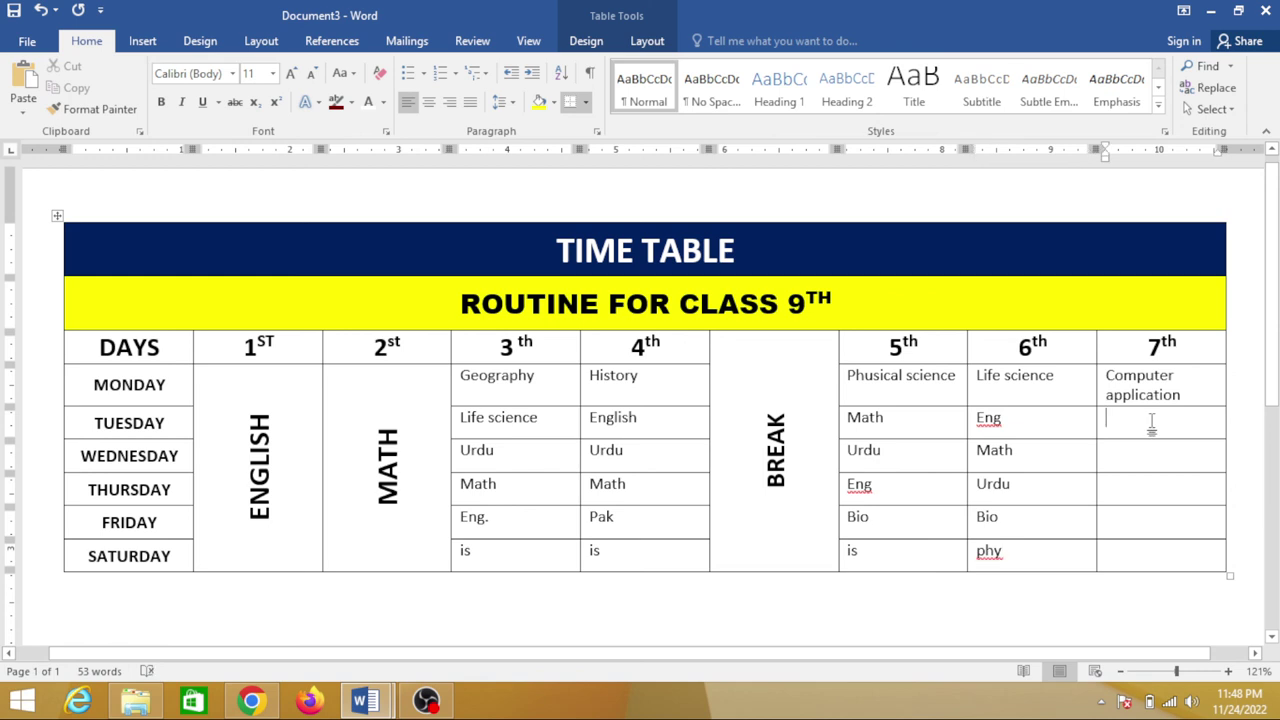
type("math")
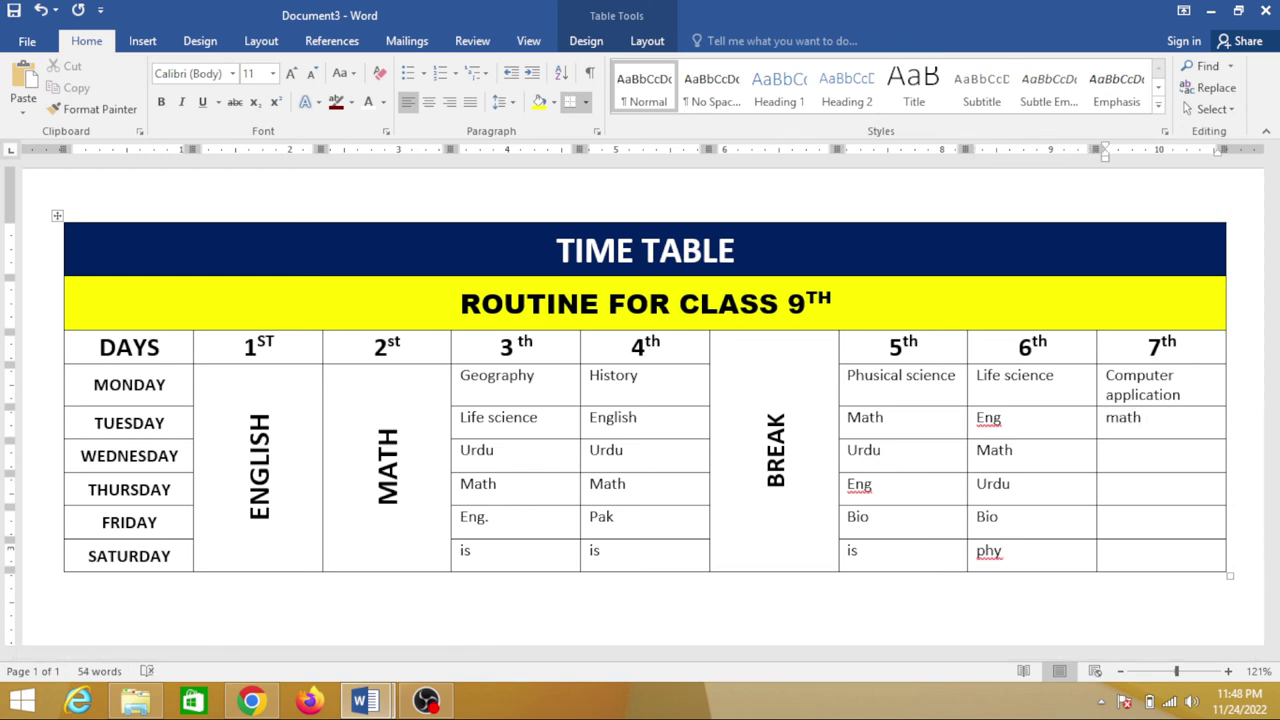
type(" bio ")
type("i")
type("s")
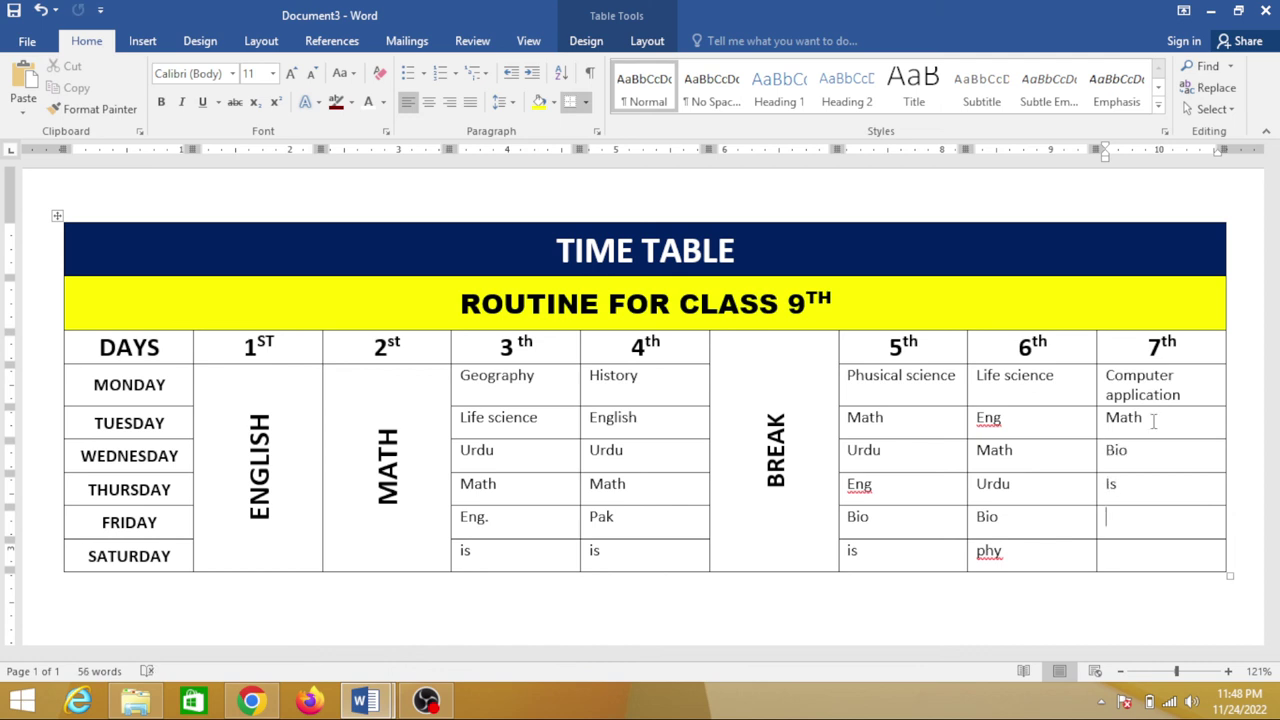
type(" is")
key("BackSpace")
key("BackSpace")
type("ma")
type("th")
key("BackSpace")
key("BackSpace")
key("BackSpace")
key("BackSpace")
type("pak ")
type("e")
type("ng")
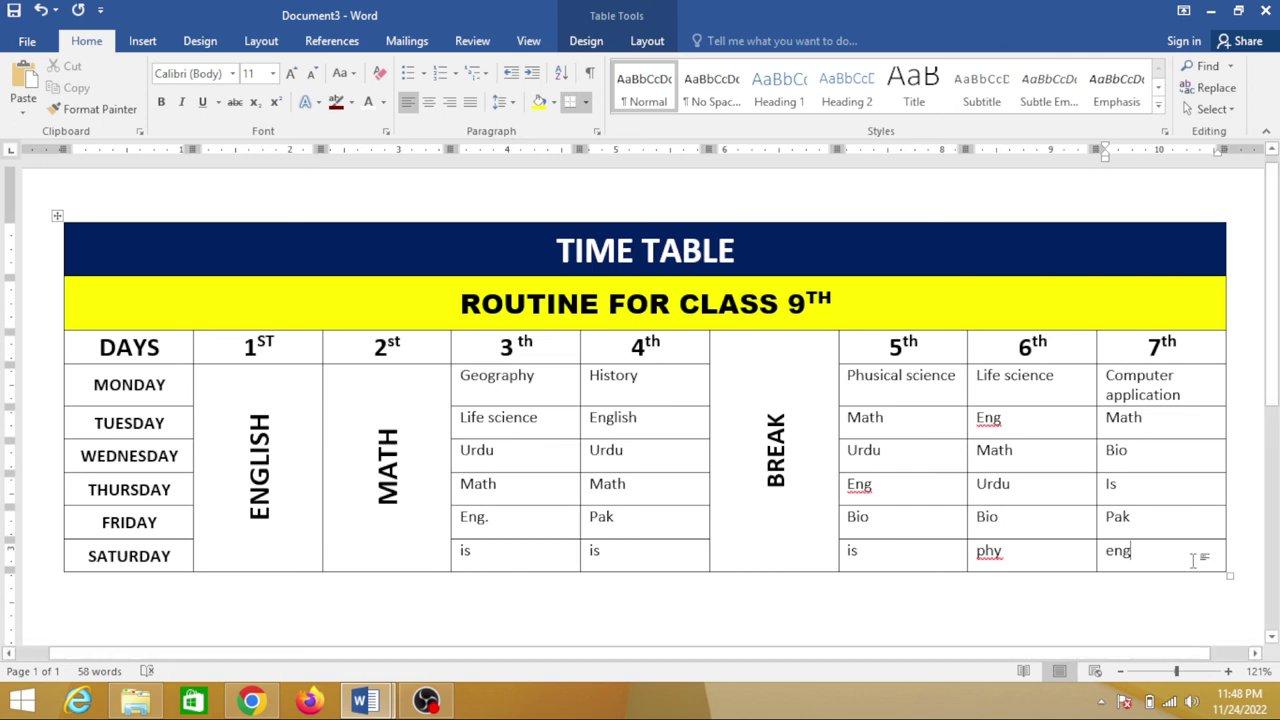
- Check phy's spelling suggestions, then choose Ignore All for Eng and eng
right_click(984, 552)
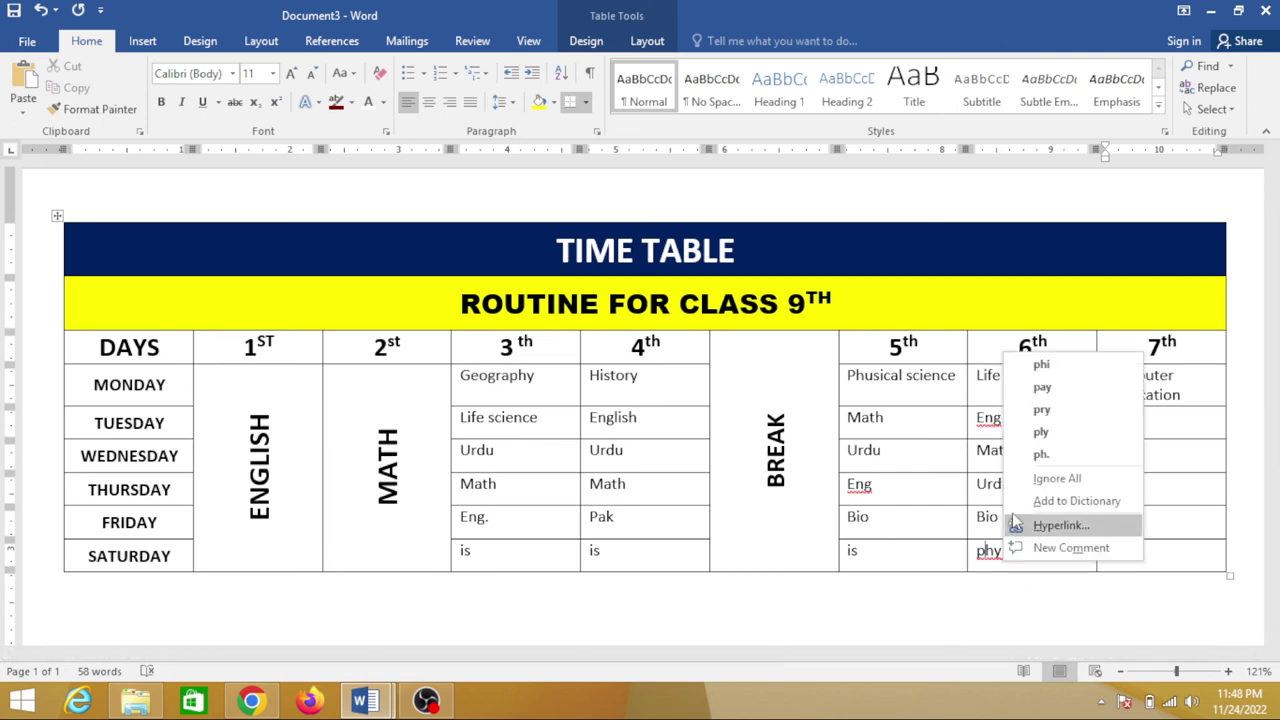
key("Escape")
left_click(858, 486)
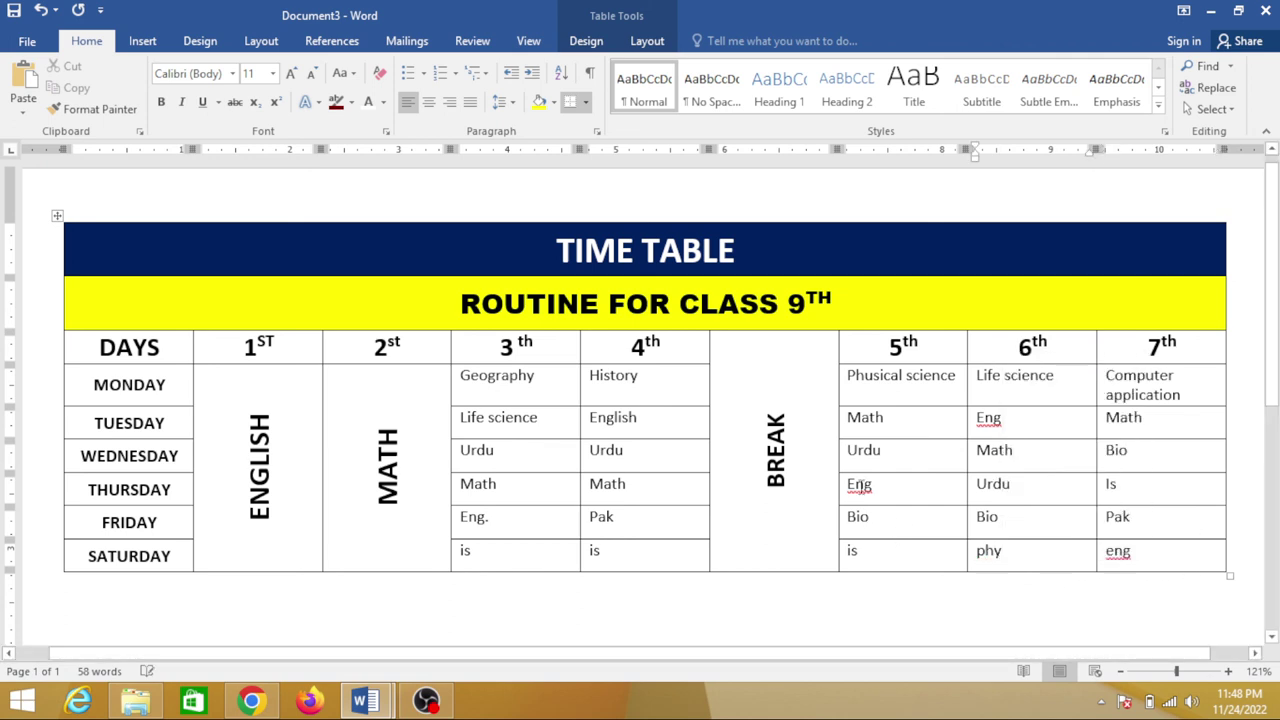
right_click(860, 487)
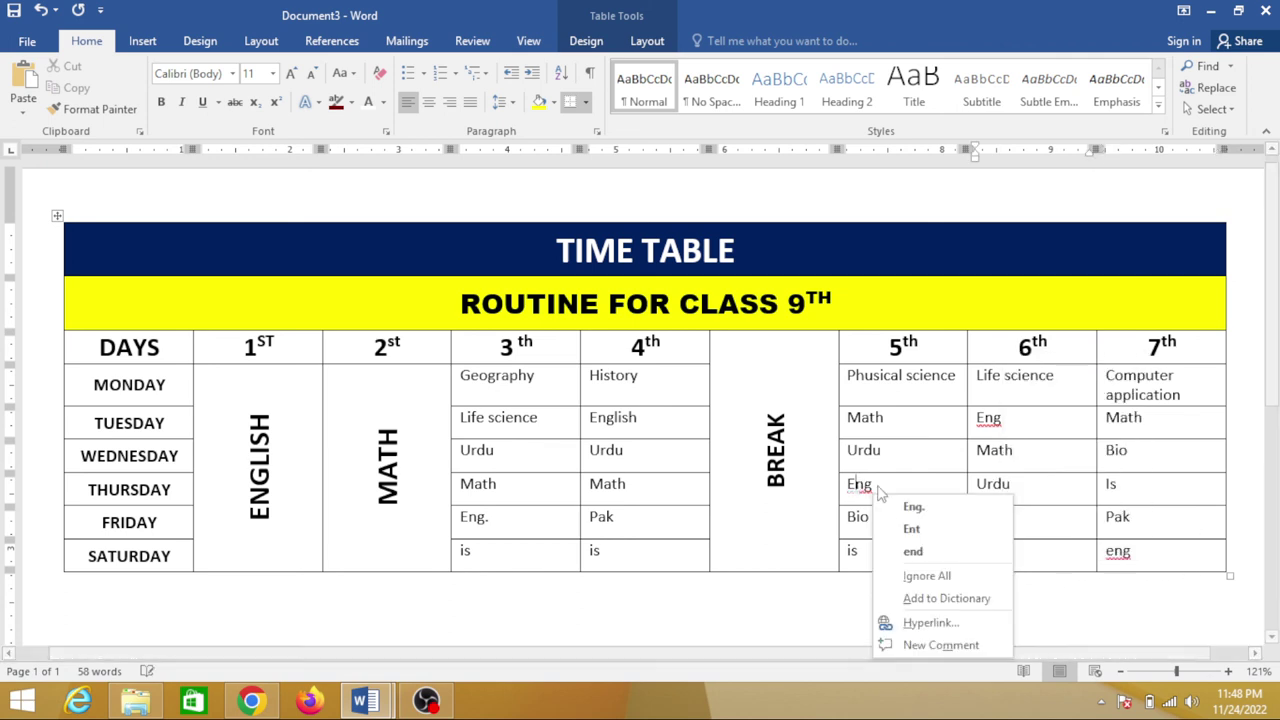
left_click(940, 577)
right_click(1121, 551)
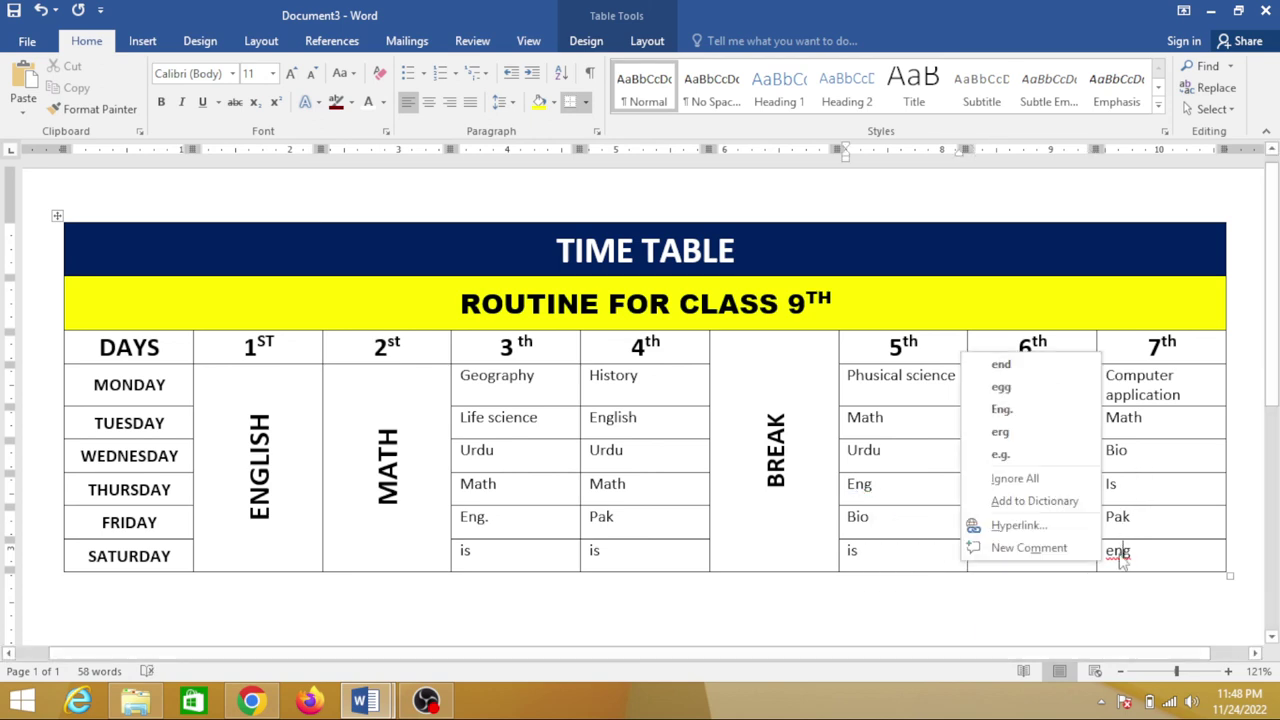
left_click(1040, 477)
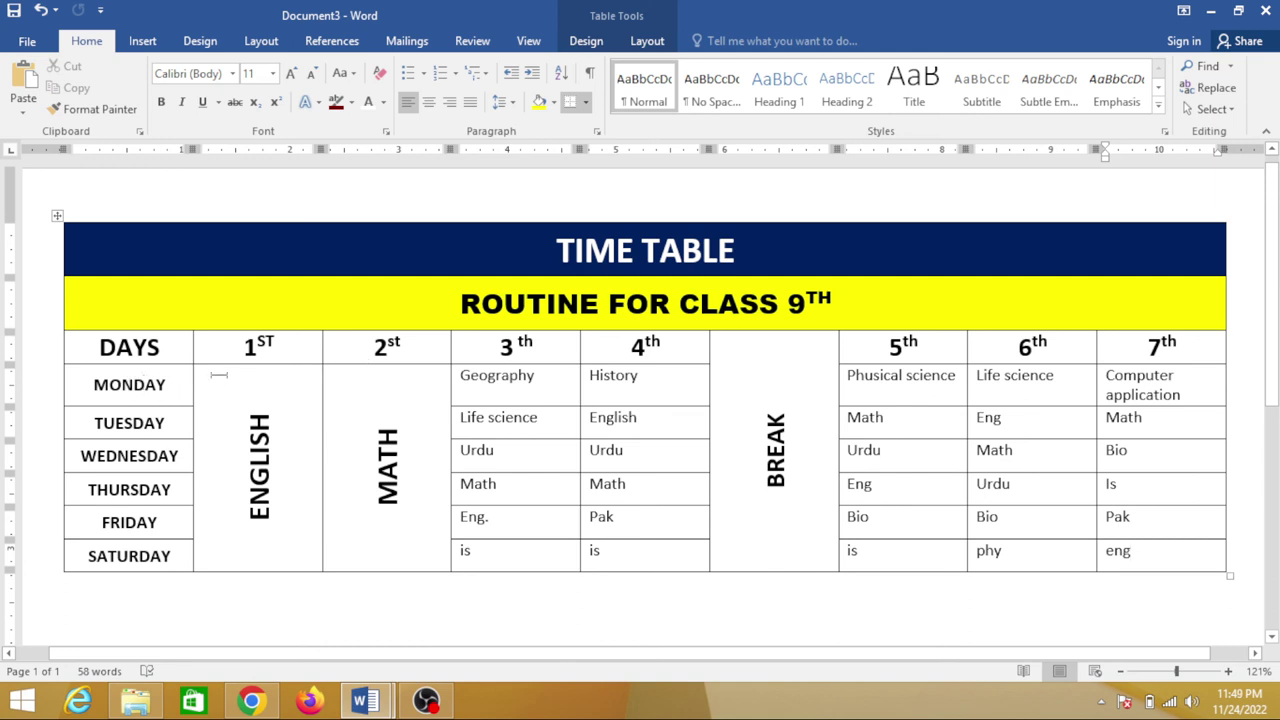
- Replace 9TH with X in the yellow routine row and enlarge the X to 24 pt
left_click_drag(835, 300, 788, 305)
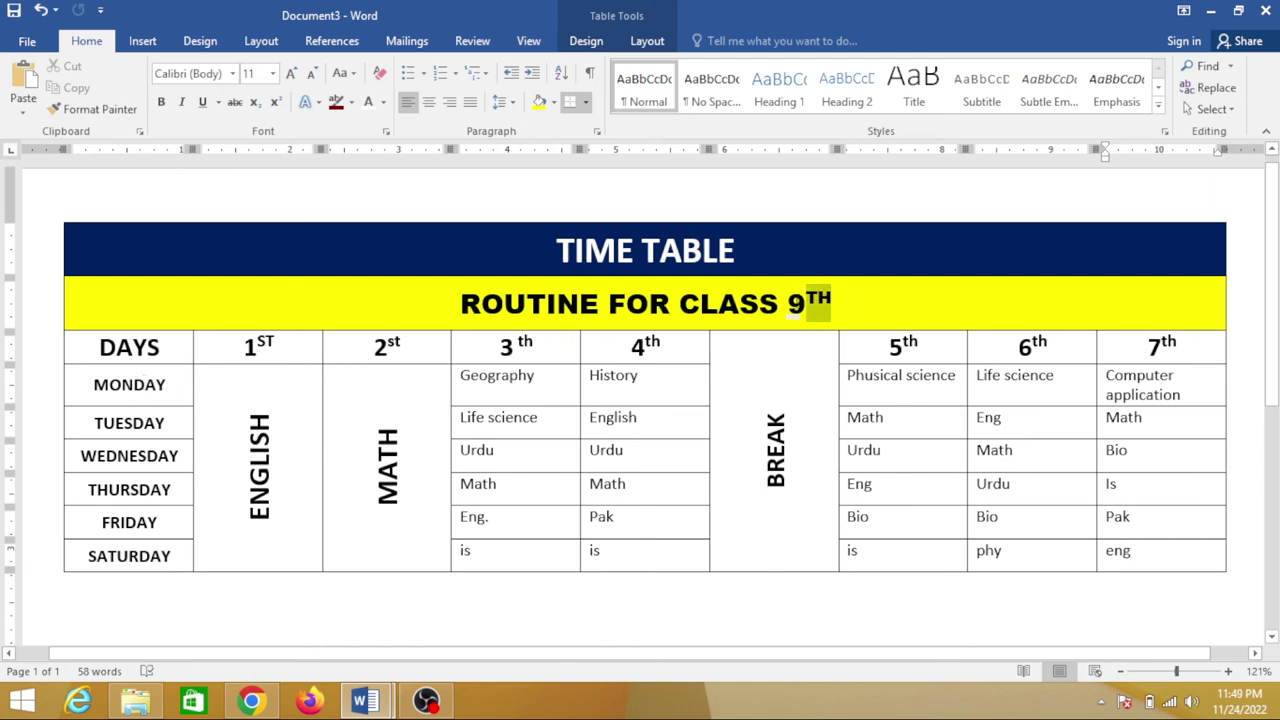
type("x")
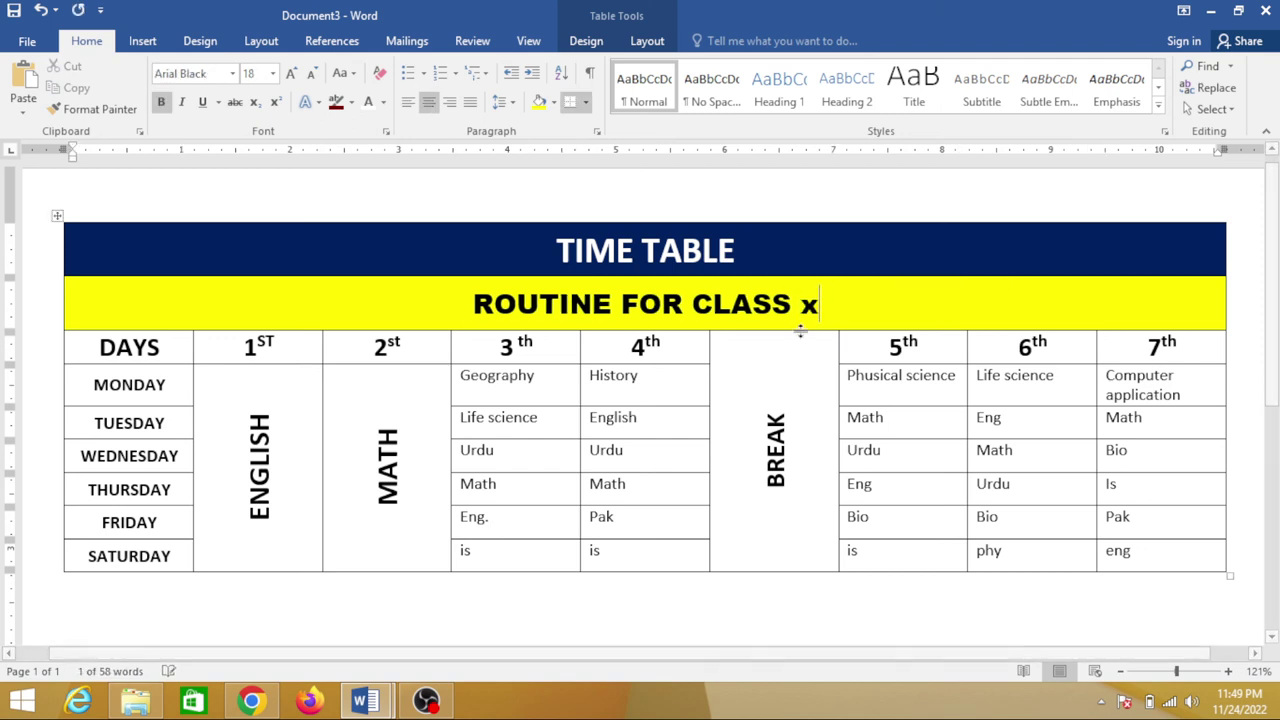
double_click(808, 305)
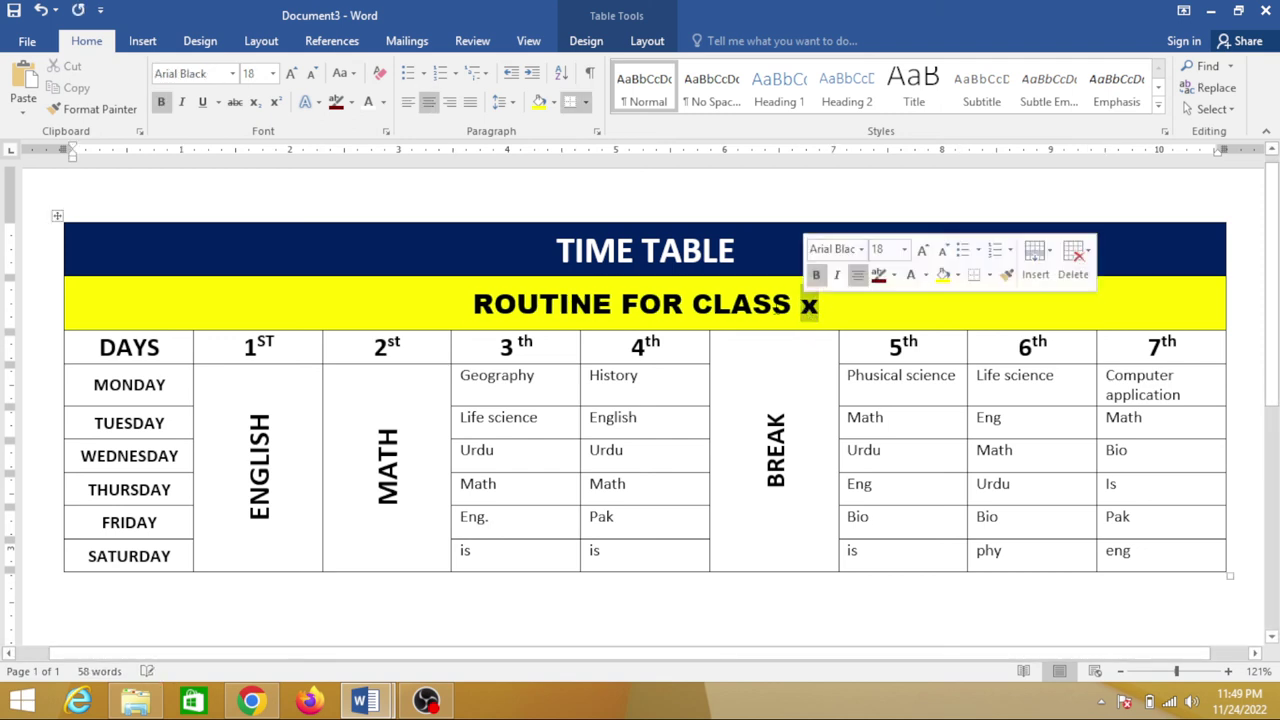
left_click(289, 75)
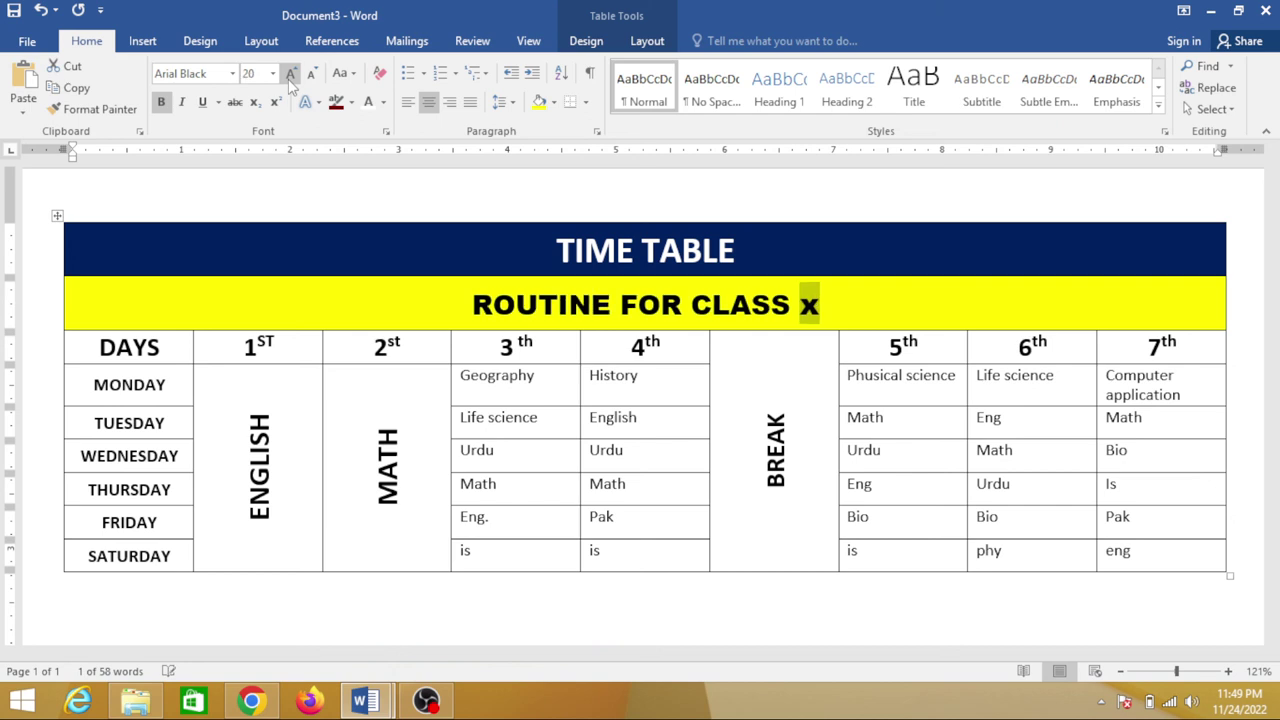
left_click(289, 75)
left_click(289, 75)
left_click(887, 294)
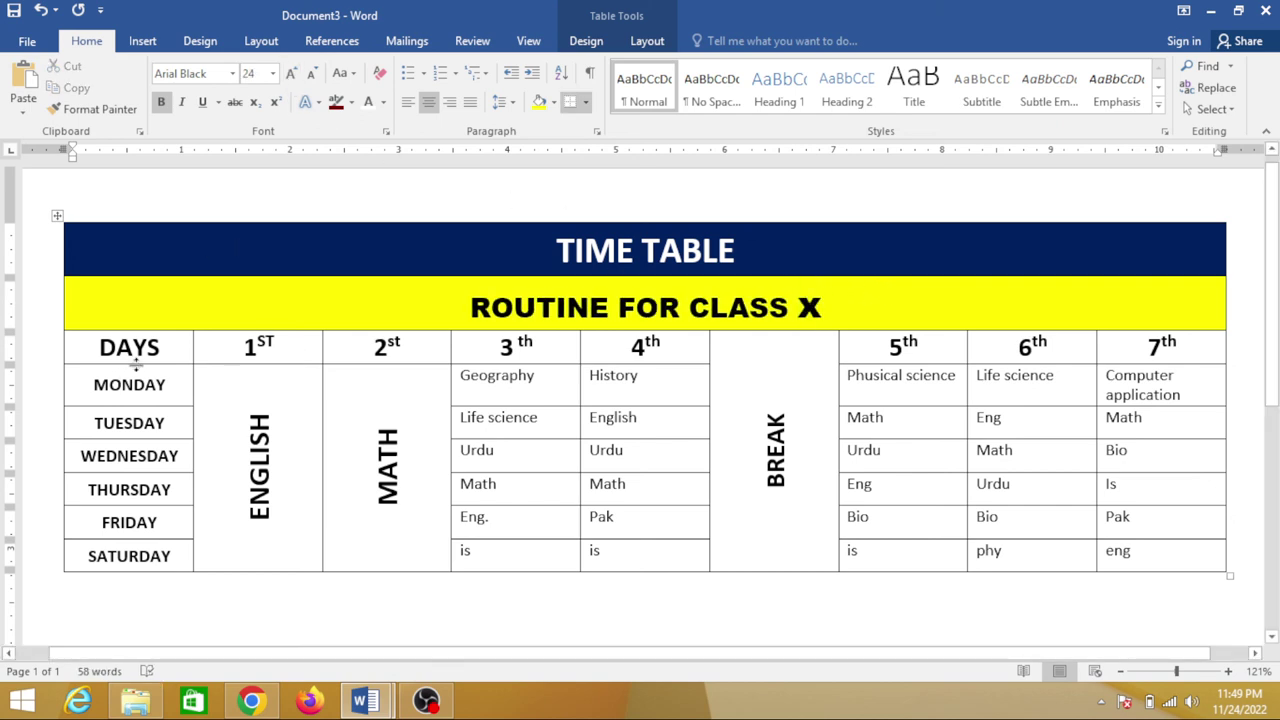
mouse_move(128, 360)
left_mouse_down()
mouse_move(731, 407)
mouse_move(869, 532)
left_mouse_up()
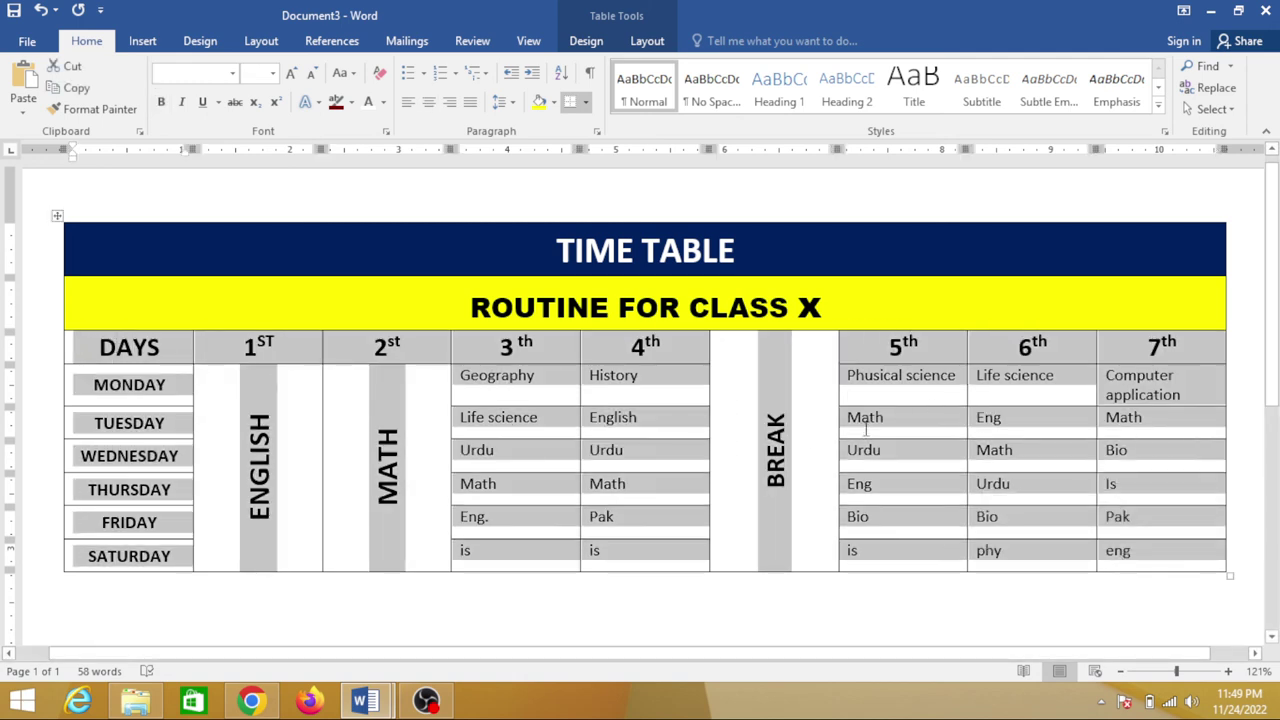
- Centre all subject entry cells horizontally and vertically with Align Center
left_click(864, 425)
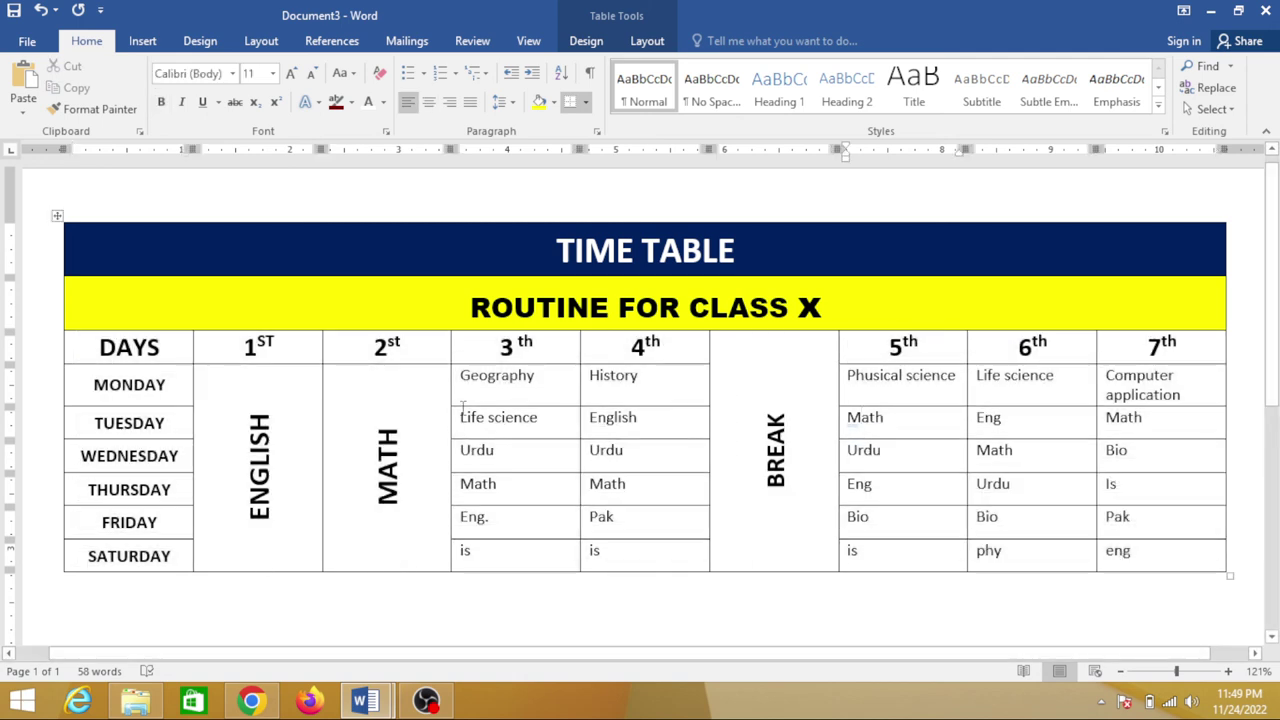
mouse_move(458, 378)
left_mouse_down()
mouse_move(750, 482)
mouse_move(1138, 538)
mouse_move(1136, 550)
left_mouse_up()
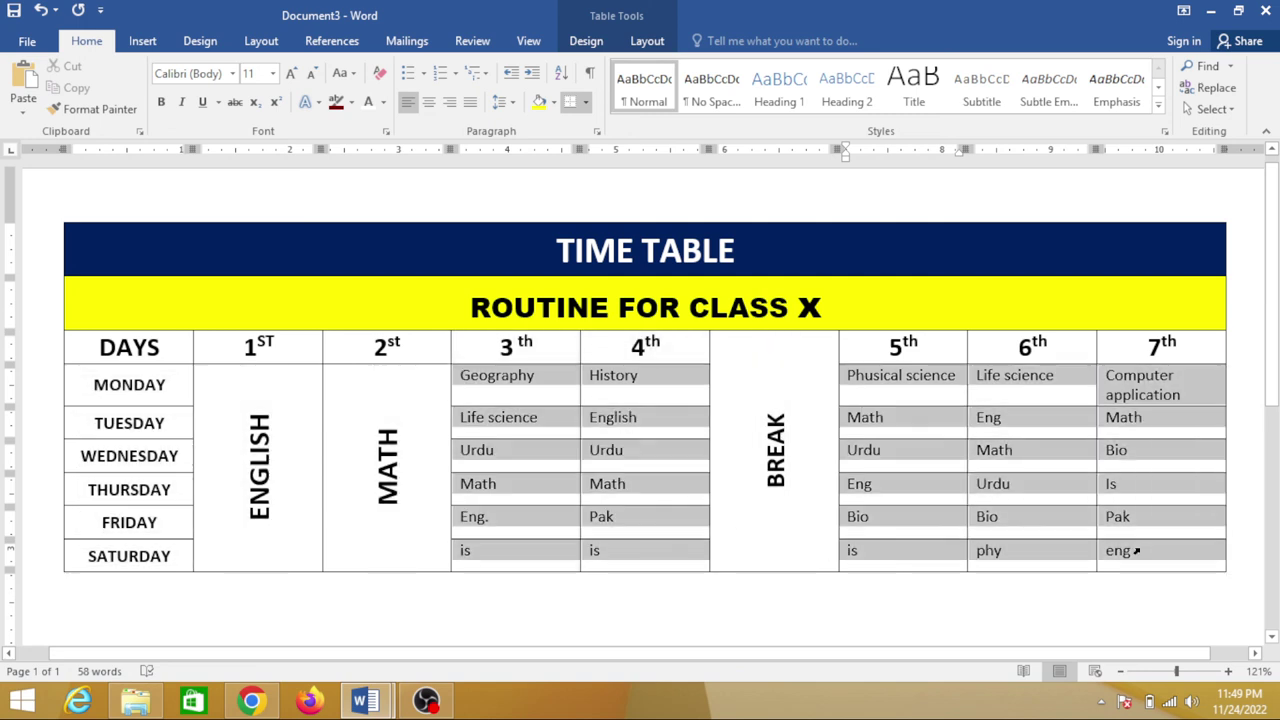
left_click(647, 40)
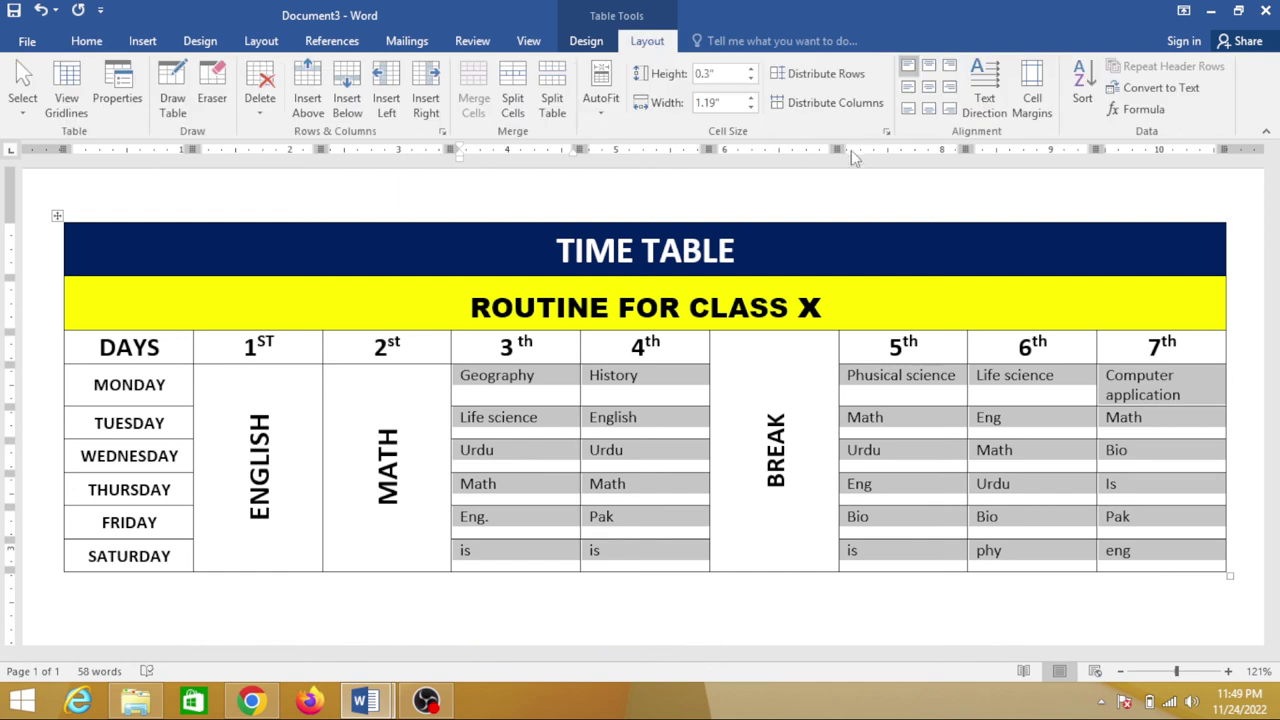
left_click(929, 87)
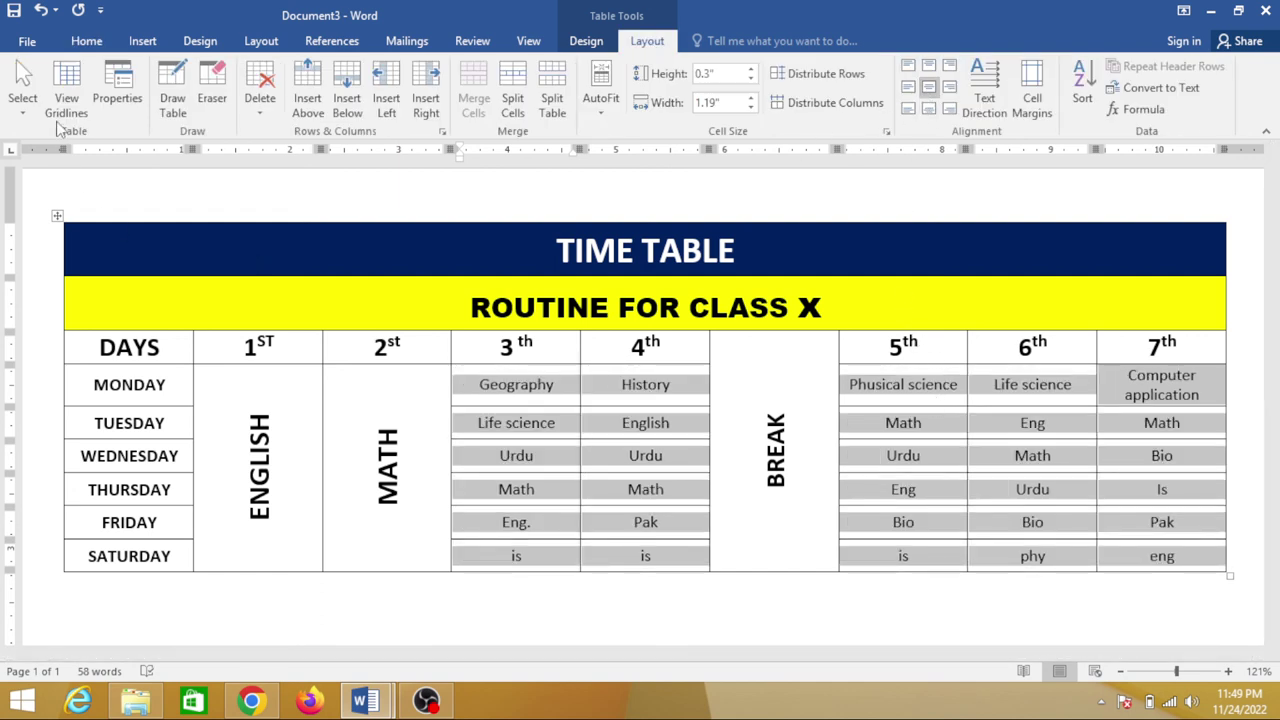
left_click(70, 48)
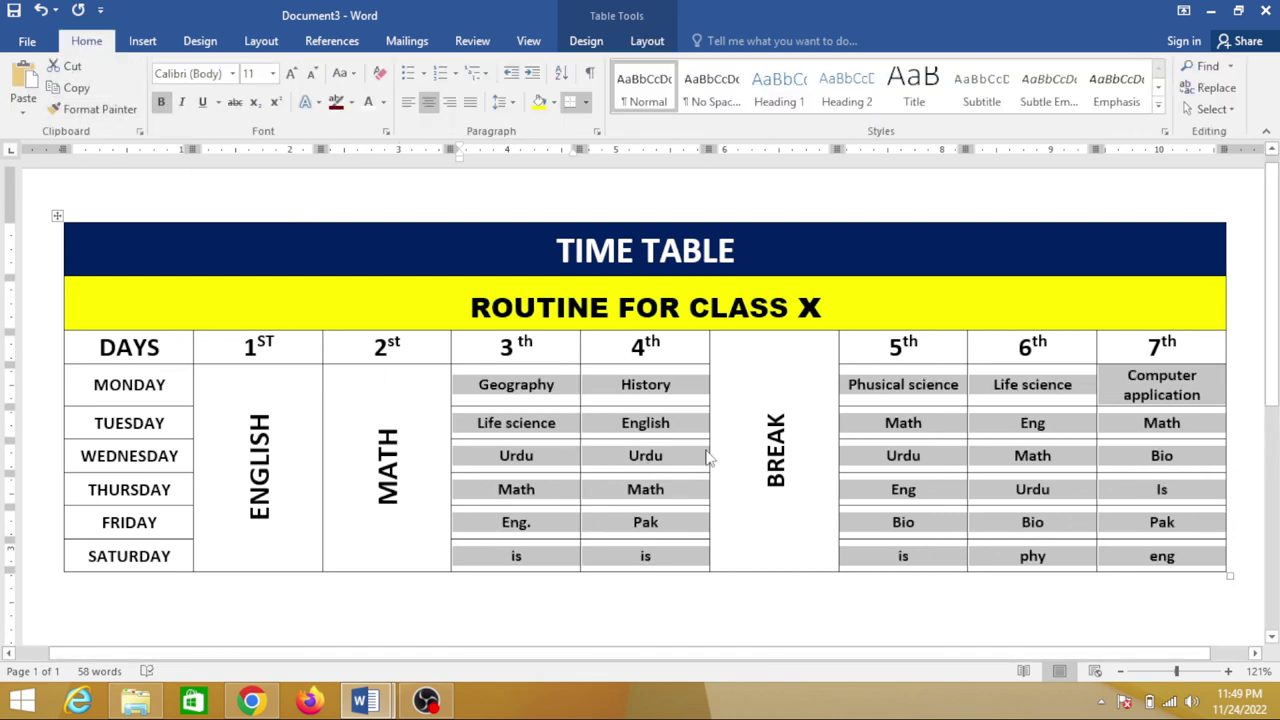
left_click(816, 448)
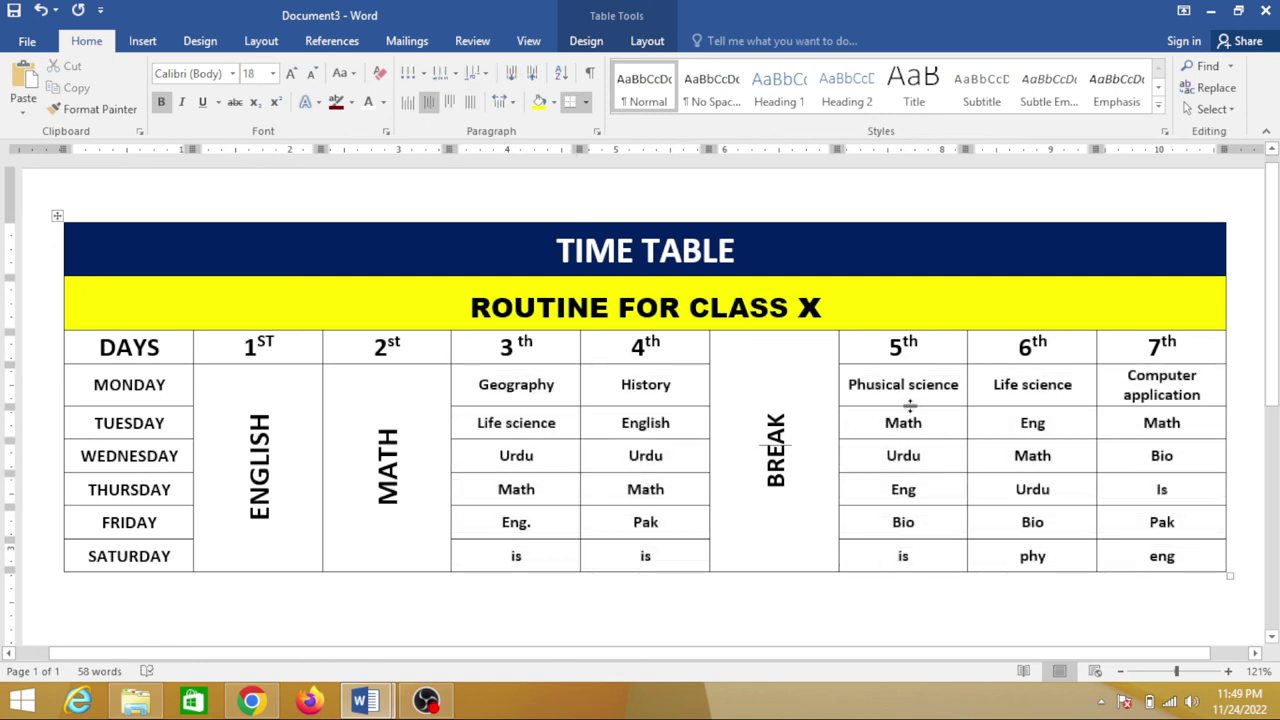